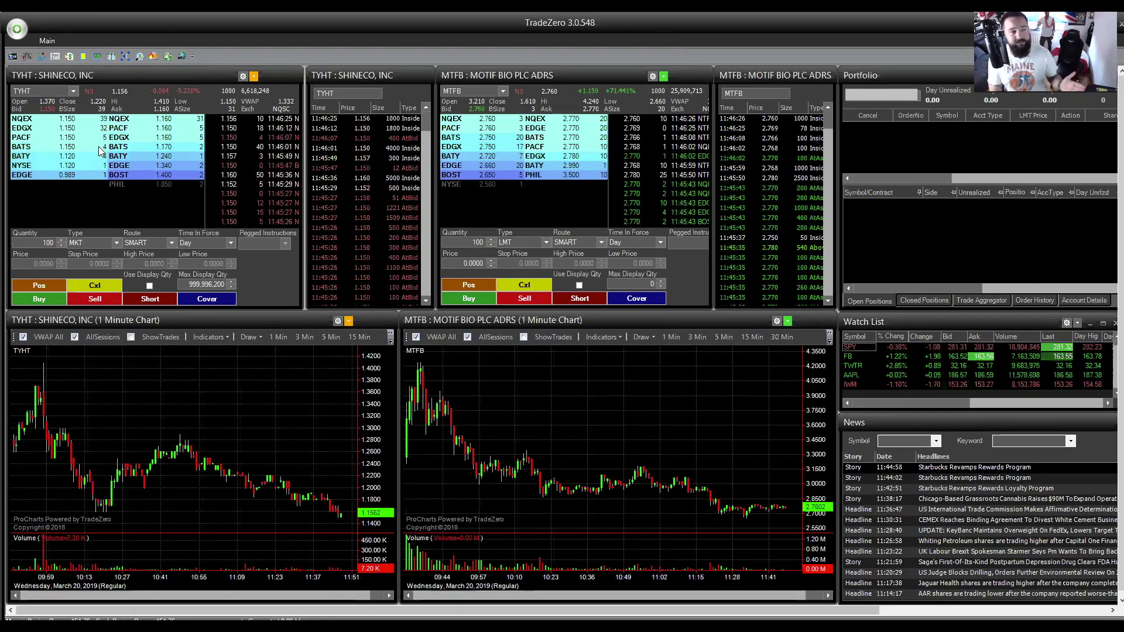
Load the BATY 1.240 TYHT ask as a 100-share 1.2400 limit order, then zoom the TYHT chart.
click(158, 158)
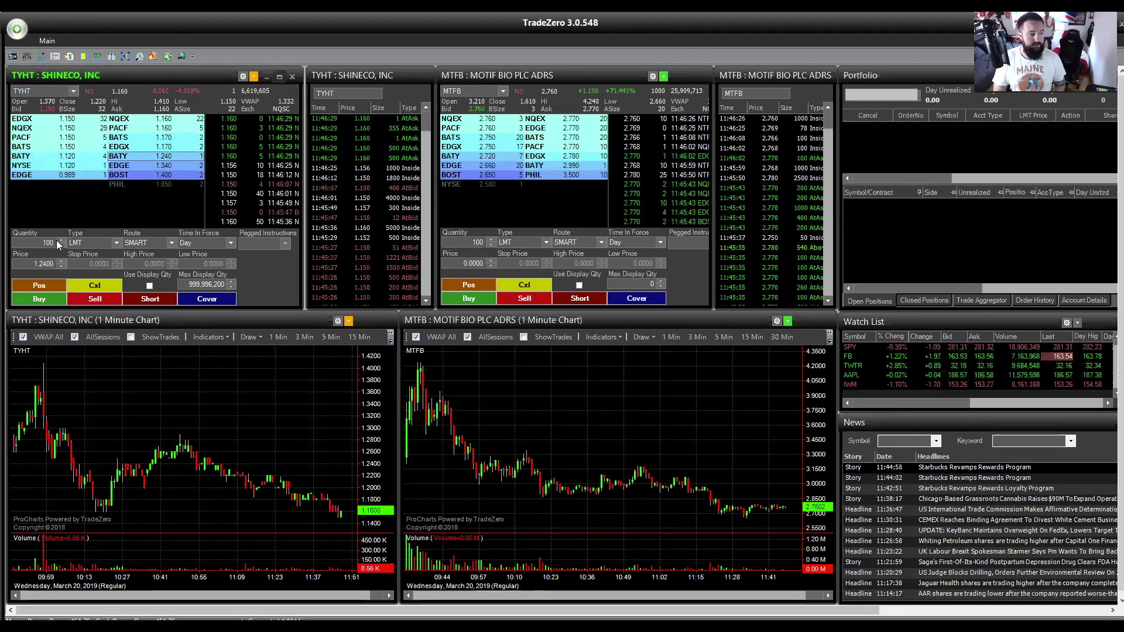
click(41, 241)
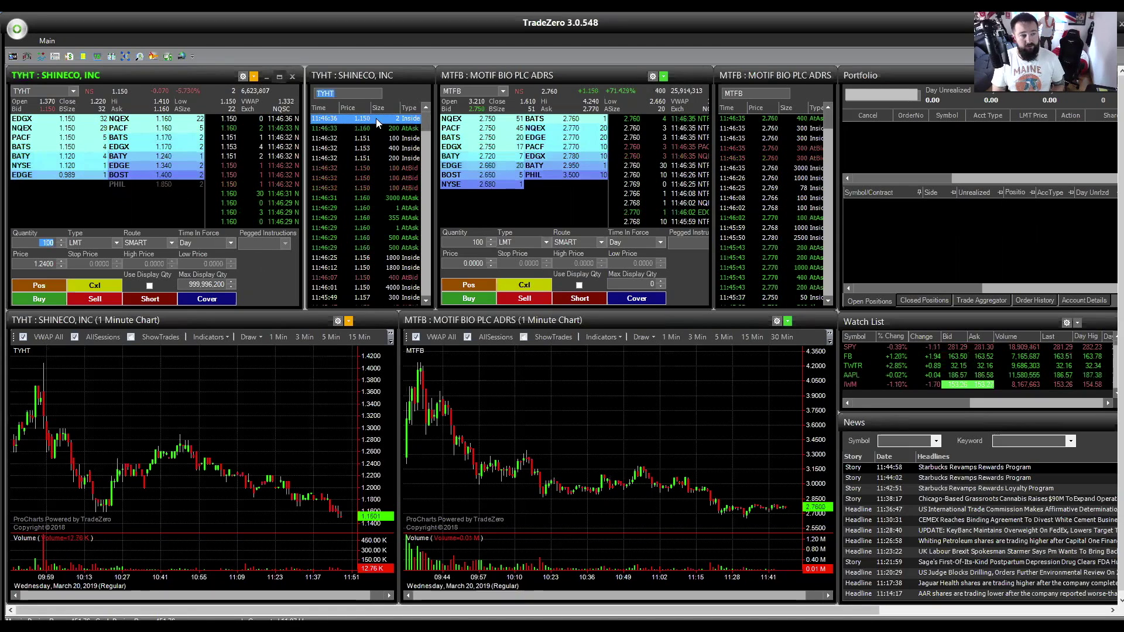
click(376, 118)
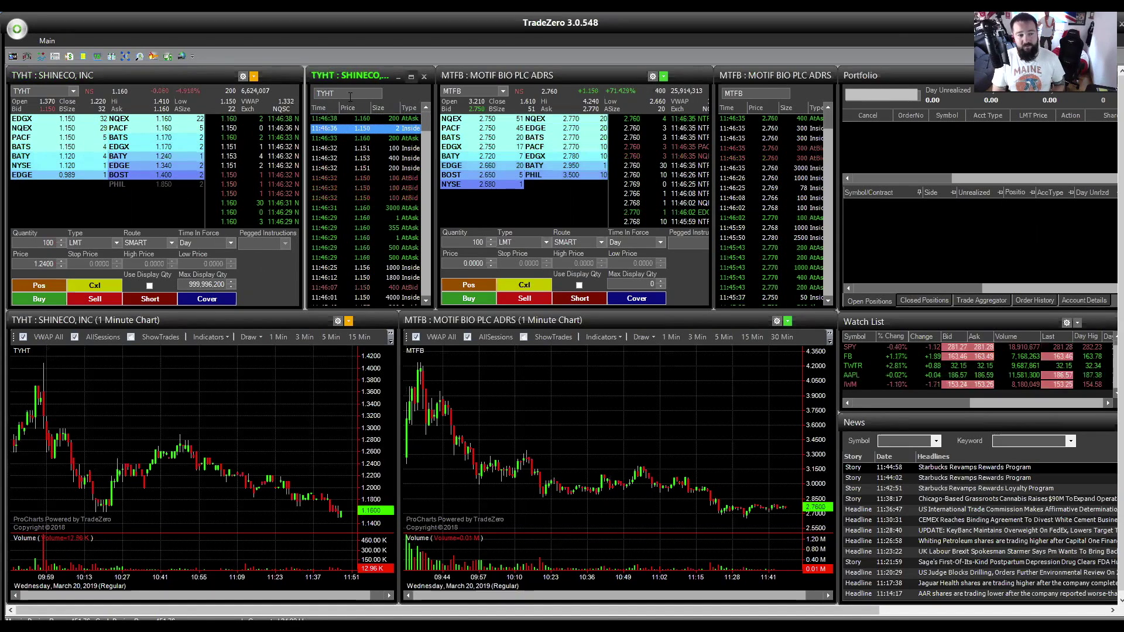
click(275, 392)
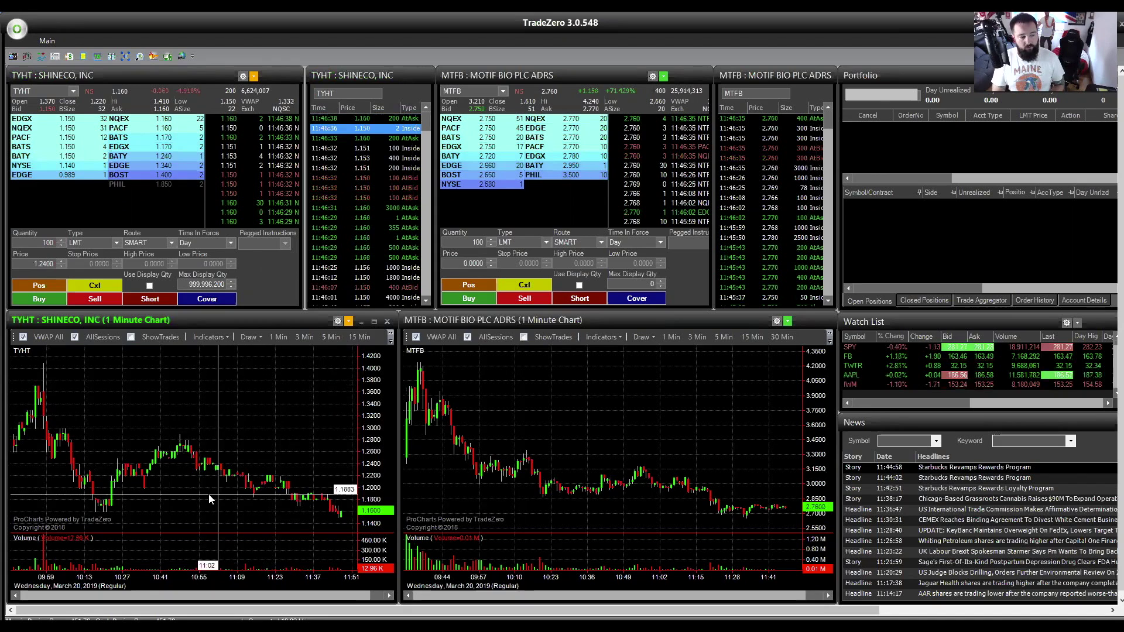
scroll(280, 391, down, 5)
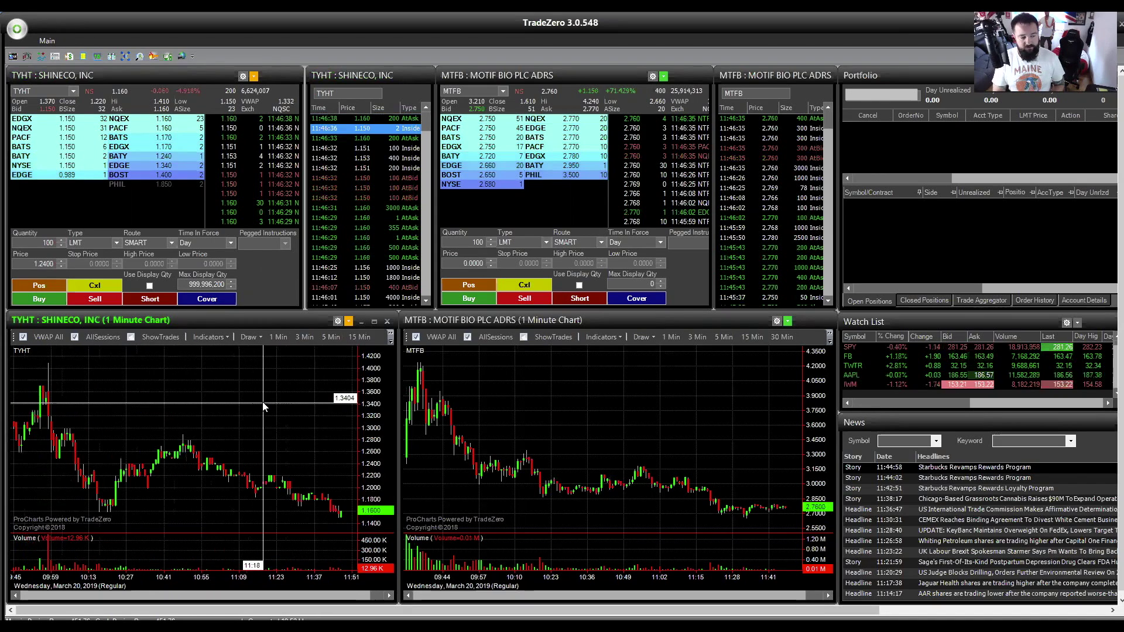
scroll(263, 404, up, 5)
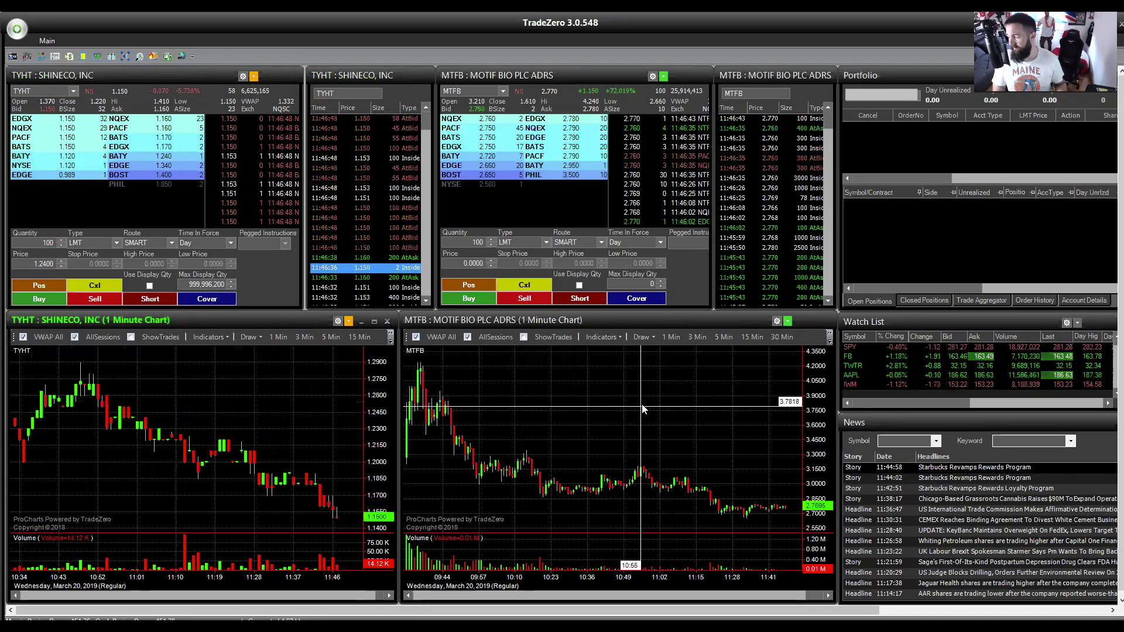
click(938, 81)
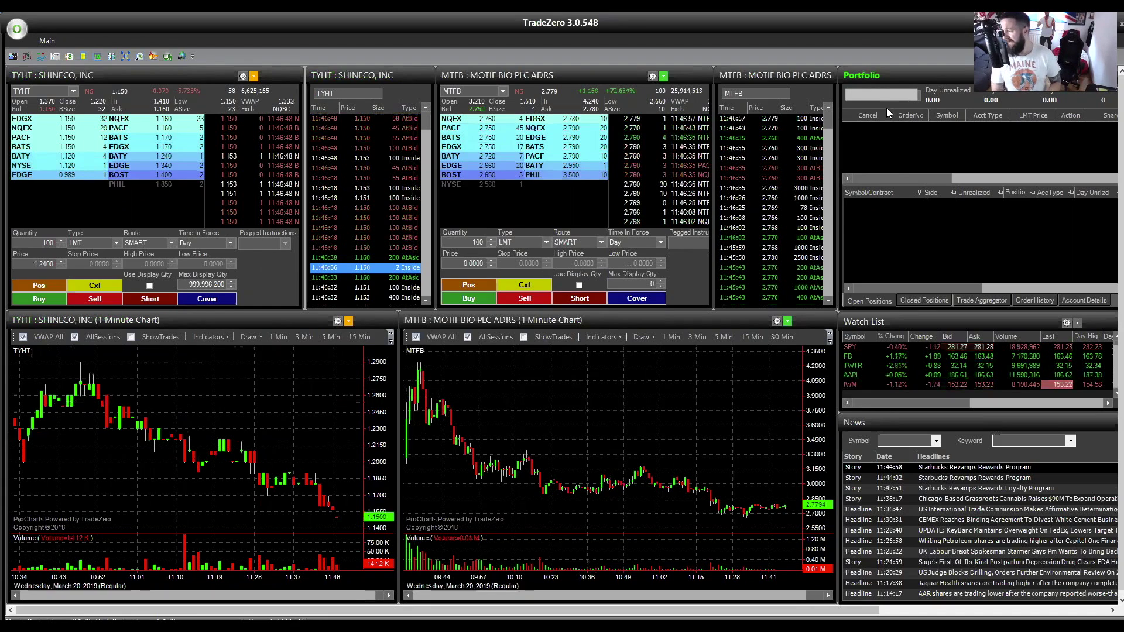
click(935, 300)
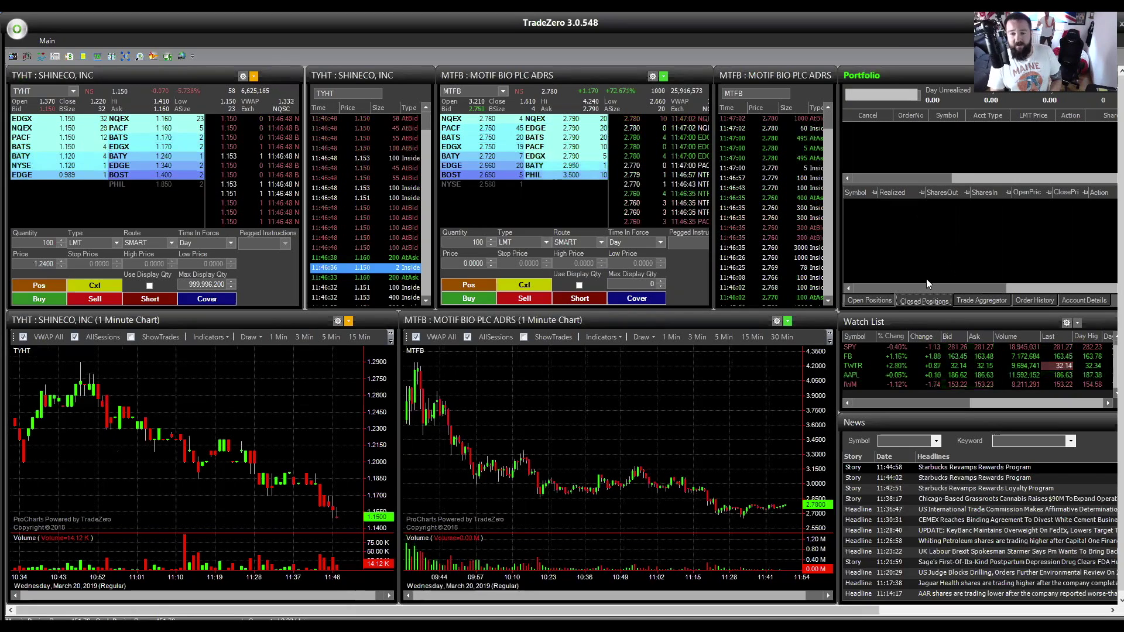
click(1038, 301)
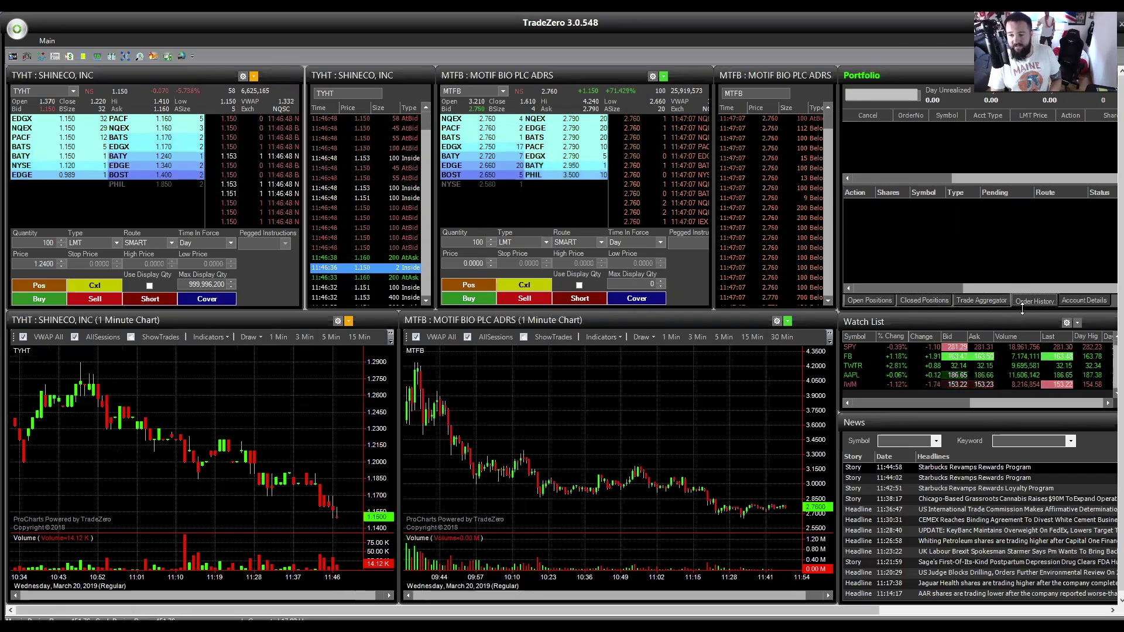
click(1089, 301)
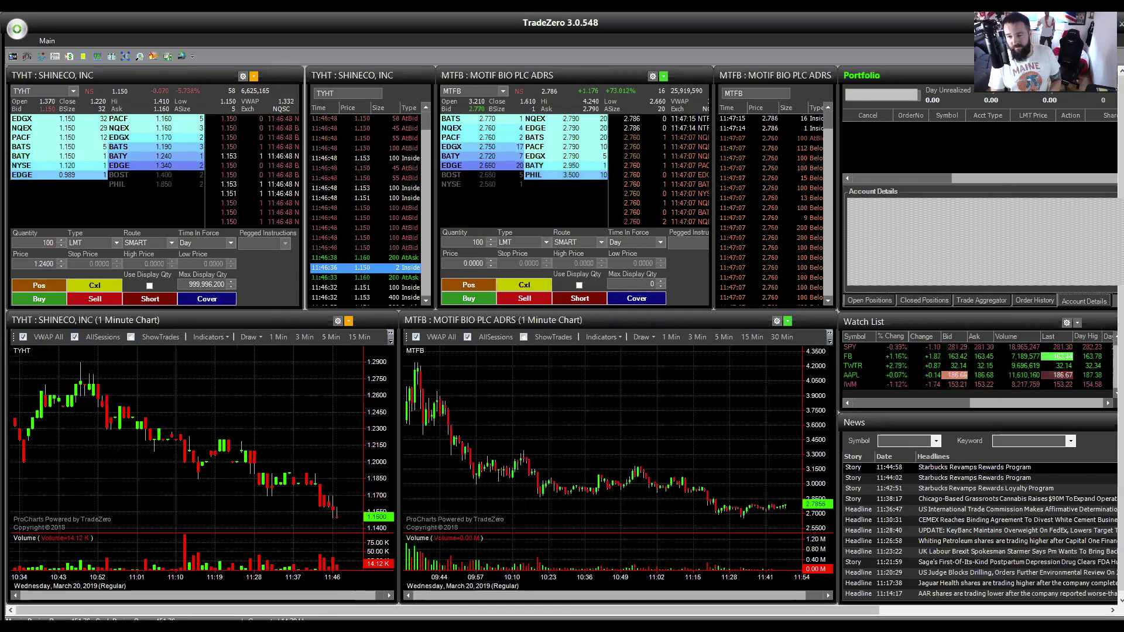
click(870, 300)
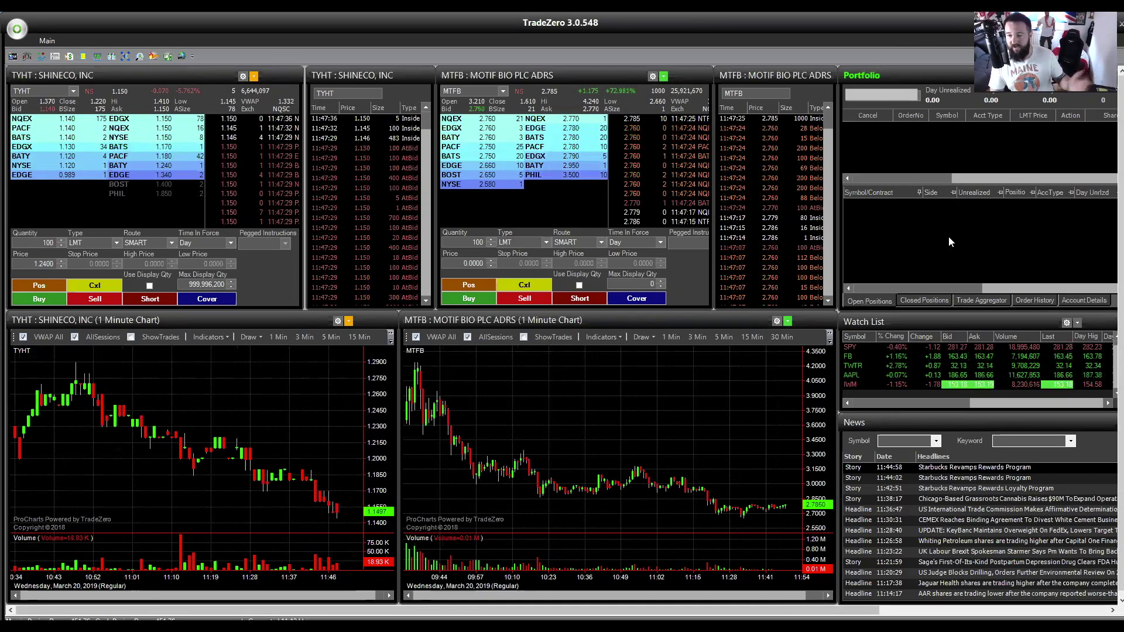
Browse the watch list, portfolio and news panels, picking FB and the Whiting Petroleum headline.
click(876, 326)
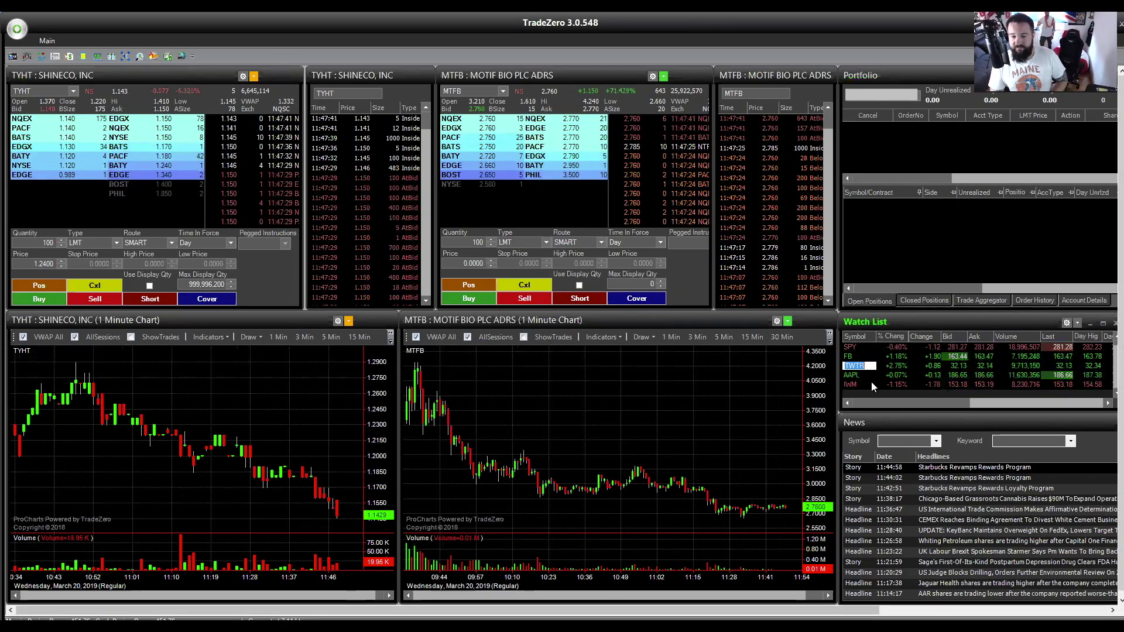
click(871, 356)
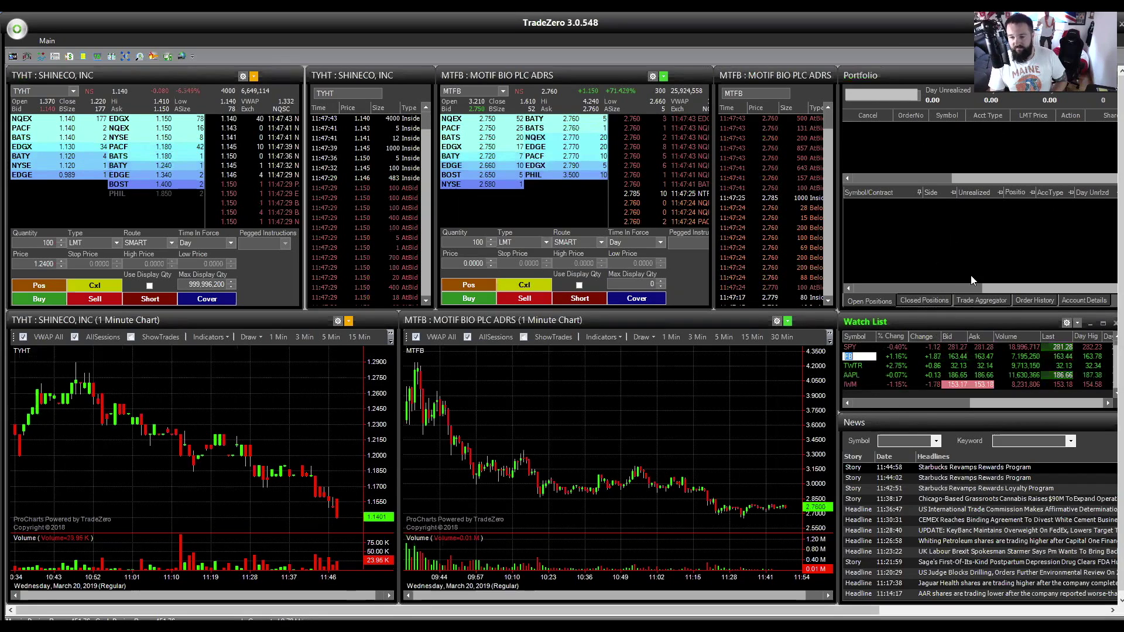
click(983, 258)
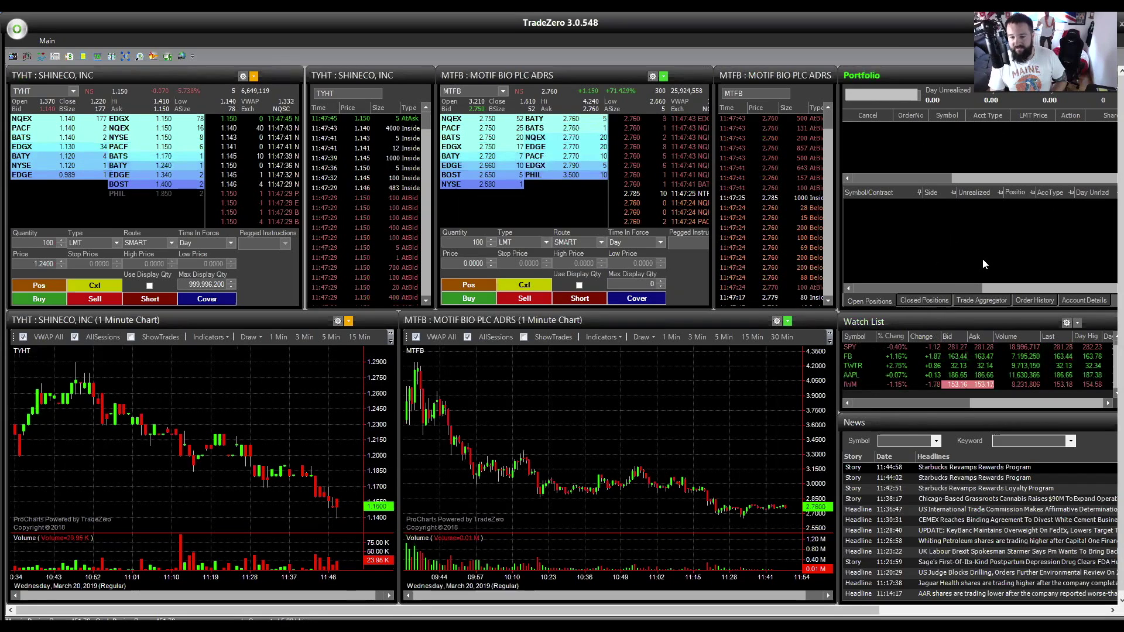
click(969, 447)
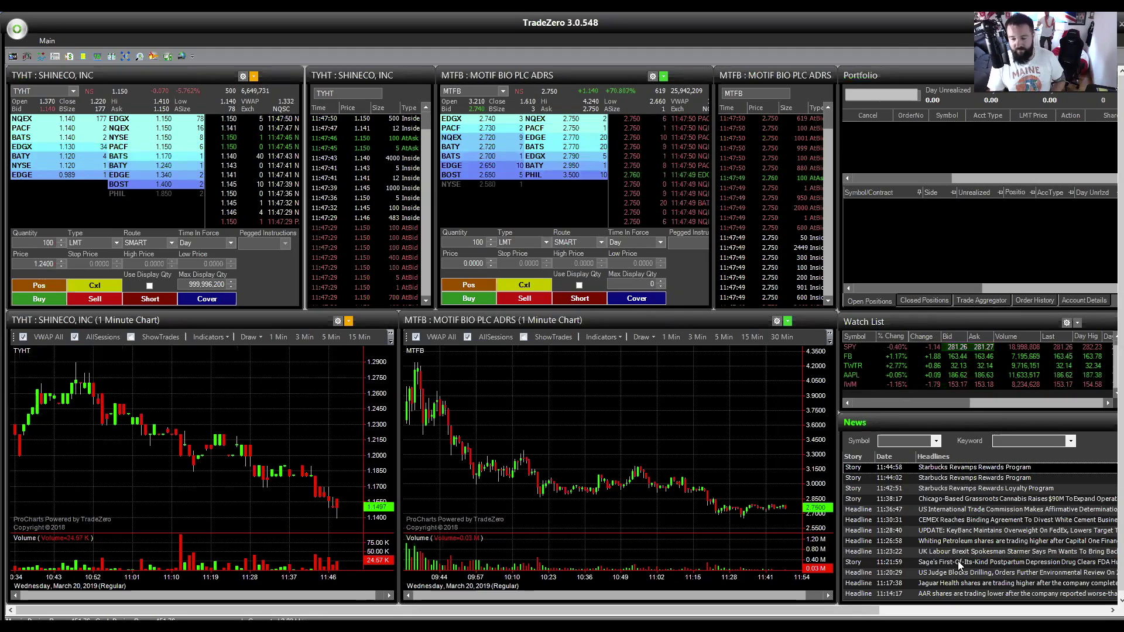
click(982, 543)
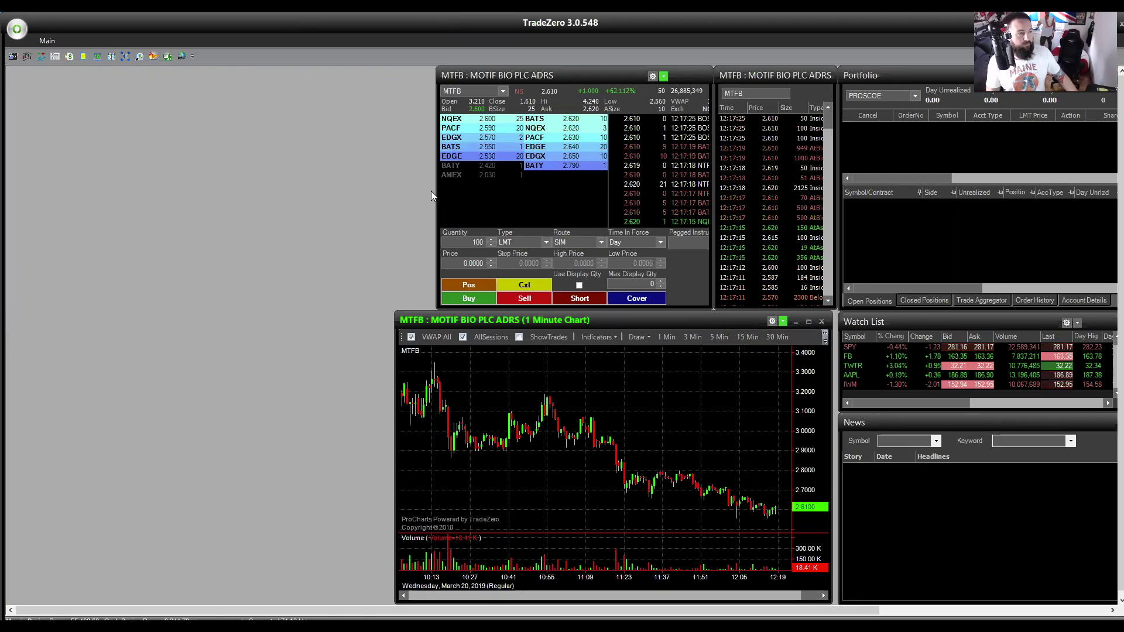
click(55, 39)
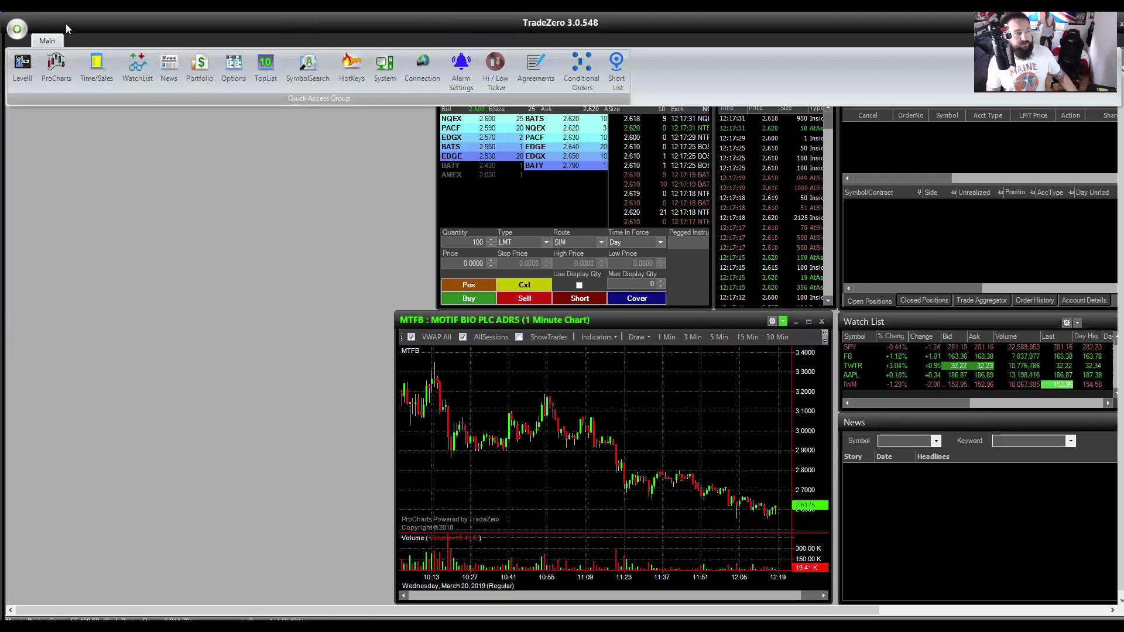
click(66, 24)
click(26, 33)
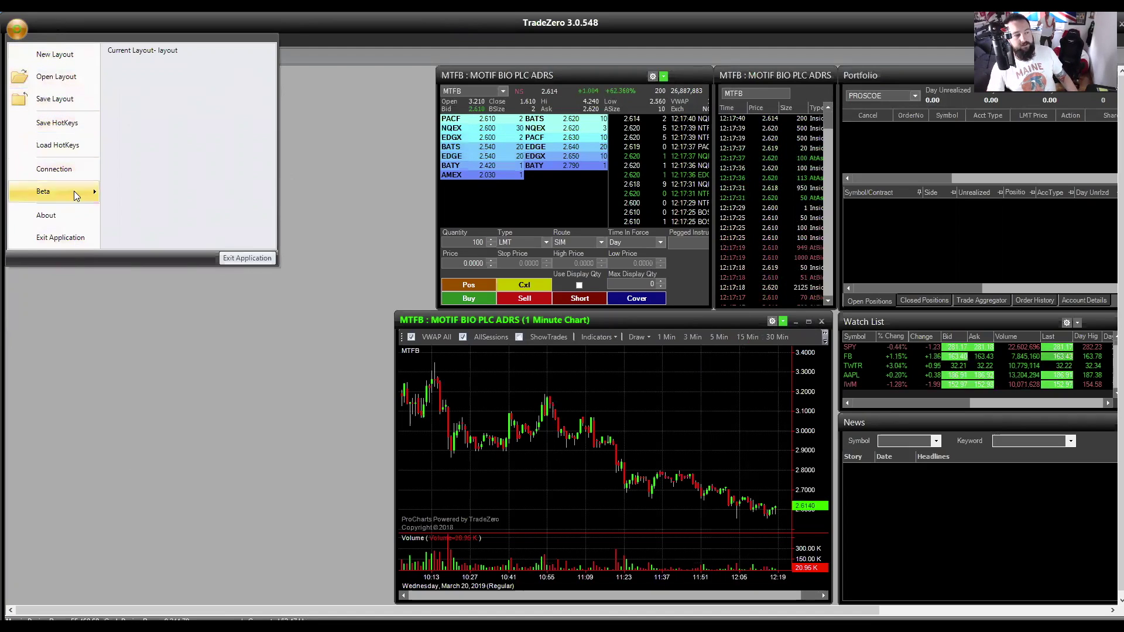
mouse_move(79, 191)
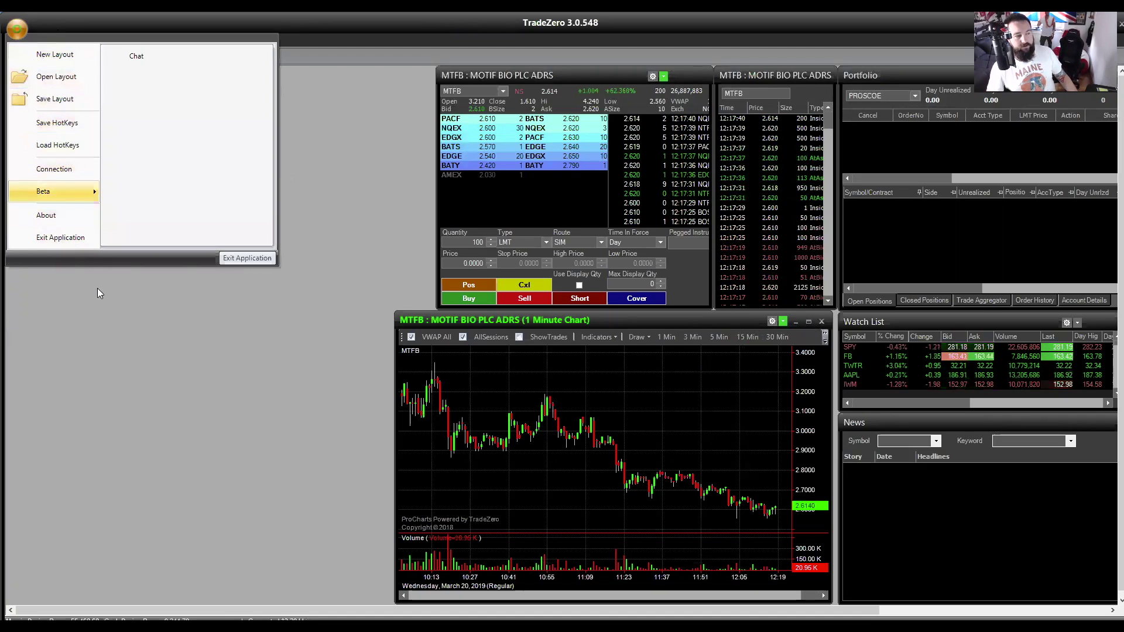
click(172, 327)
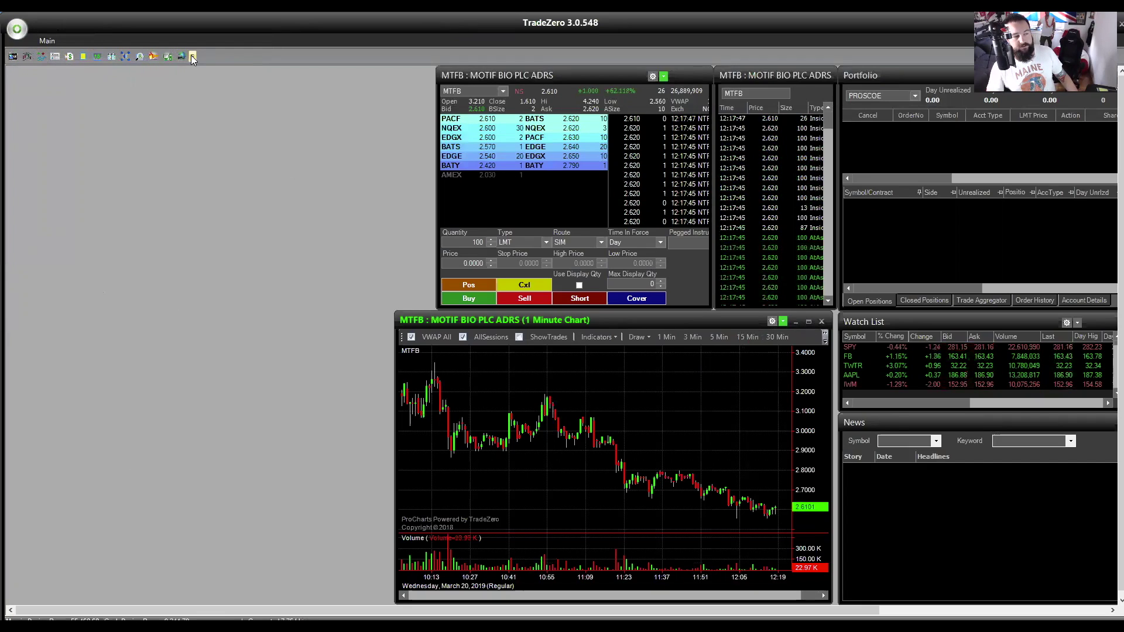
click(36, 41)
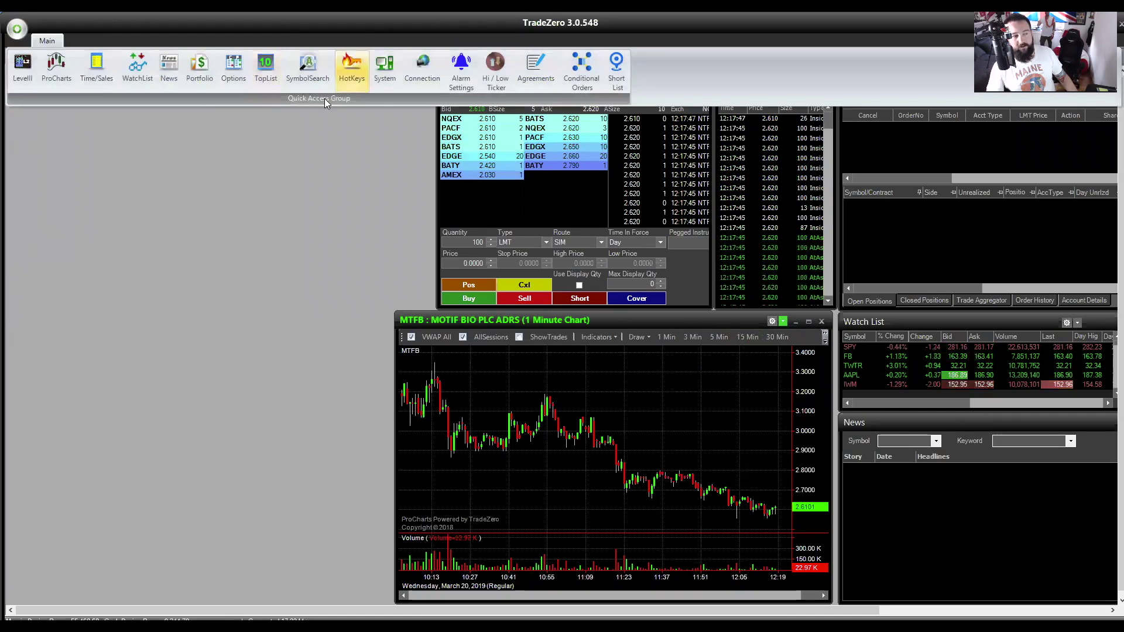
click(326, 158)
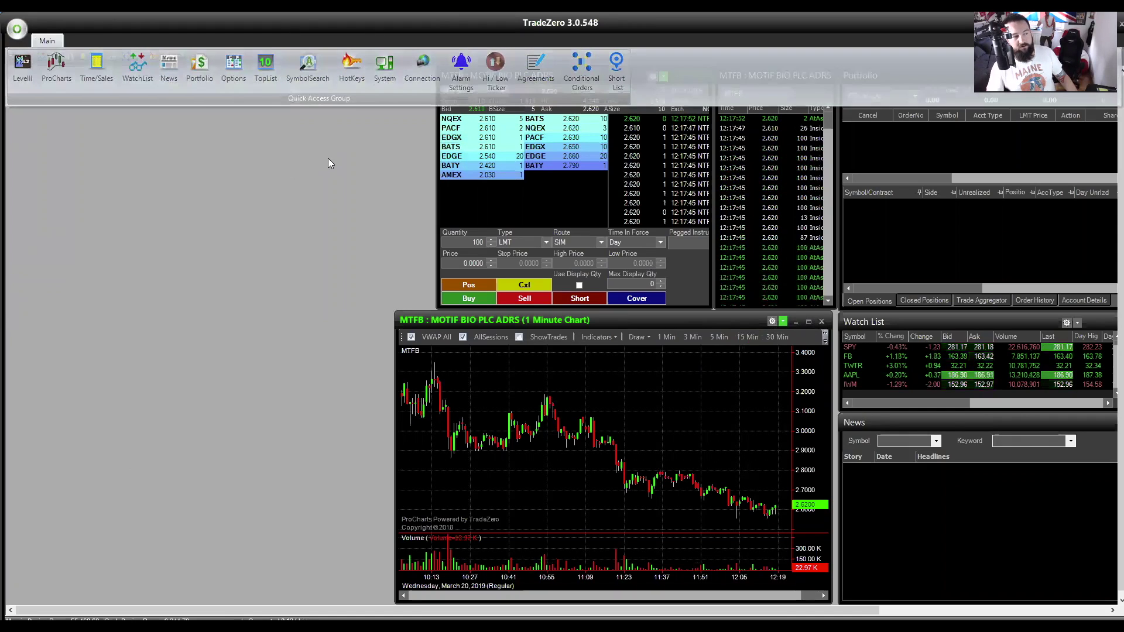
Open new Level II, Time & Sales and chart windows, discarding an extra watch list.
click(47, 43)
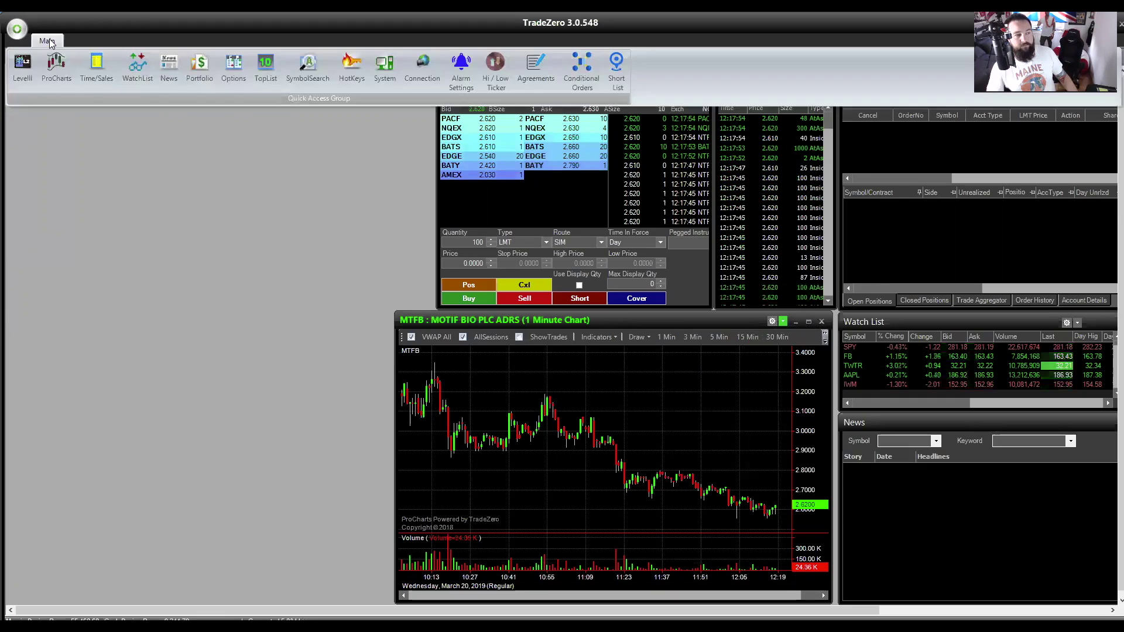
click(138, 87)
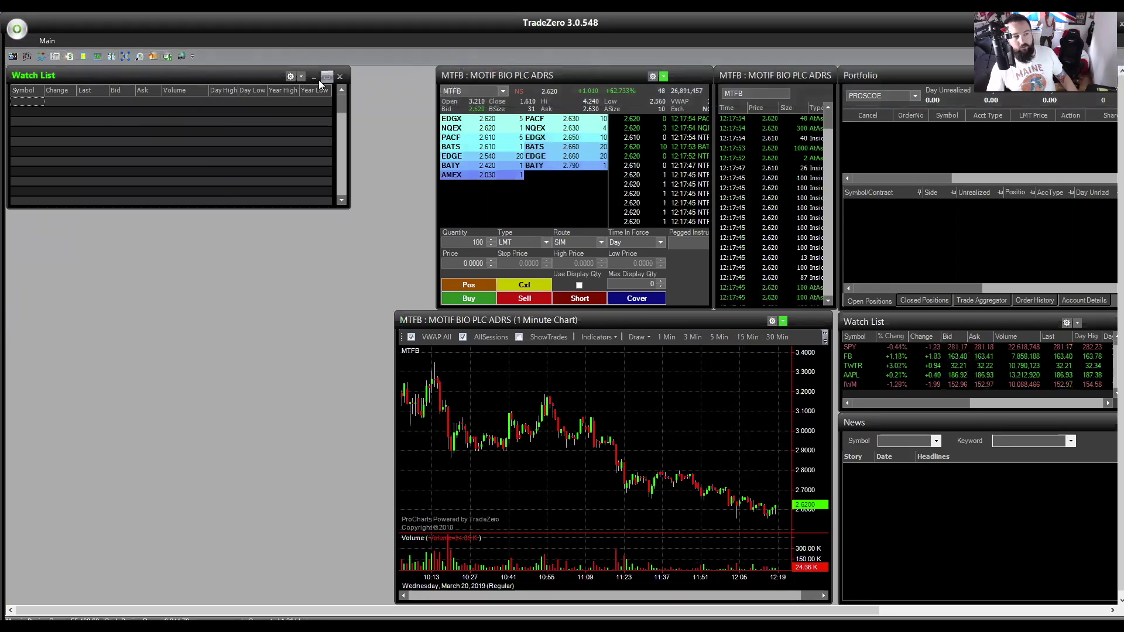
click(337, 79)
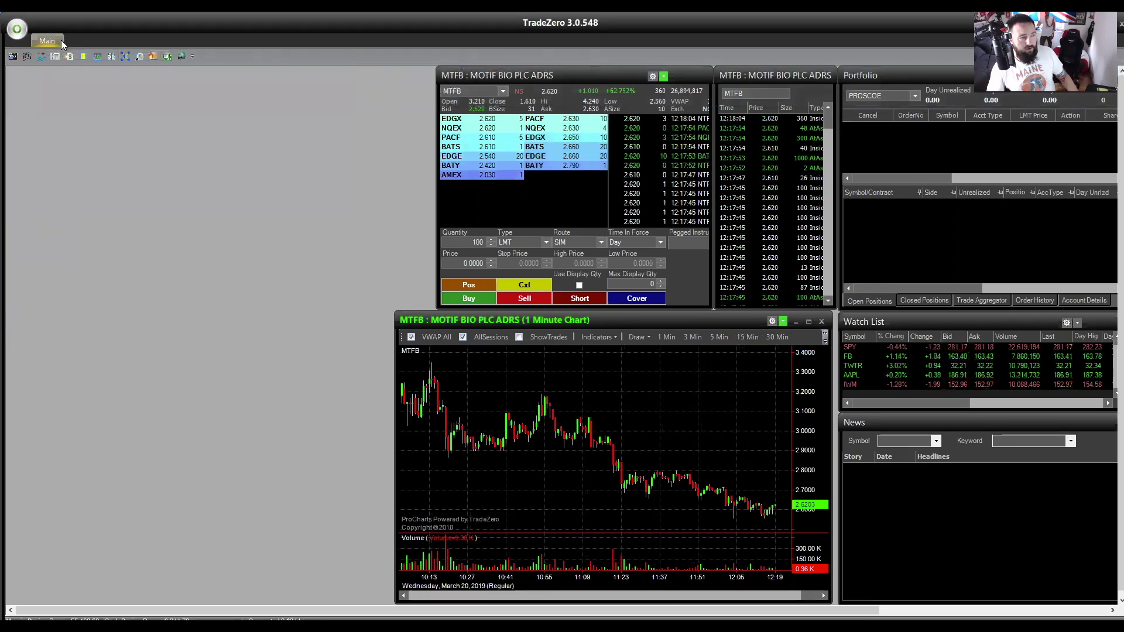
click(52, 41)
click(33, 67)
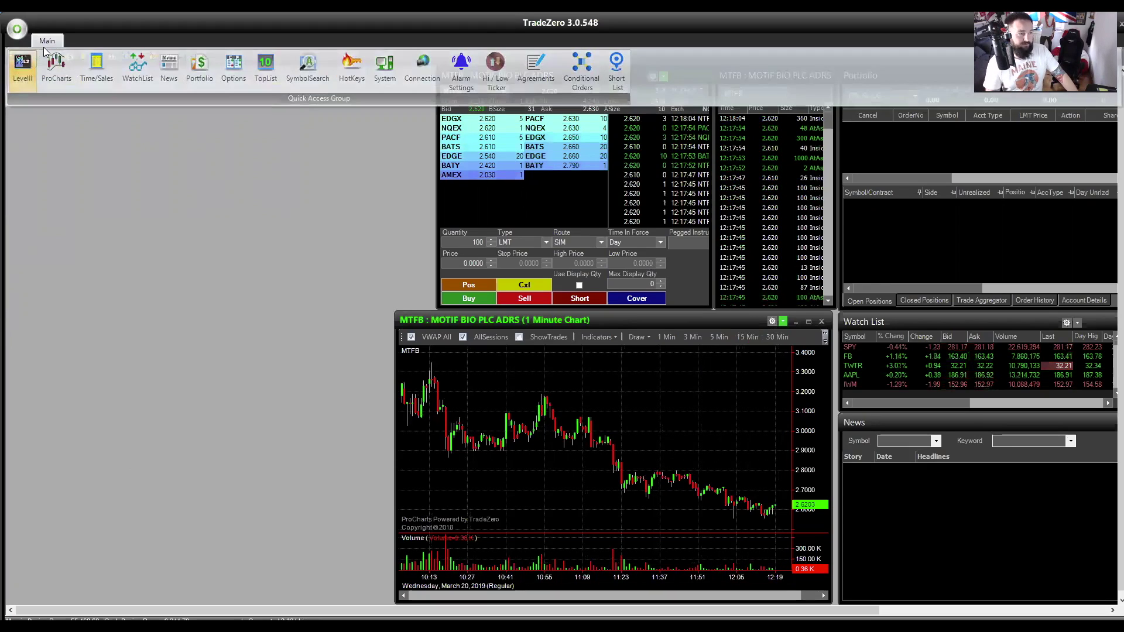
click(49, 40)
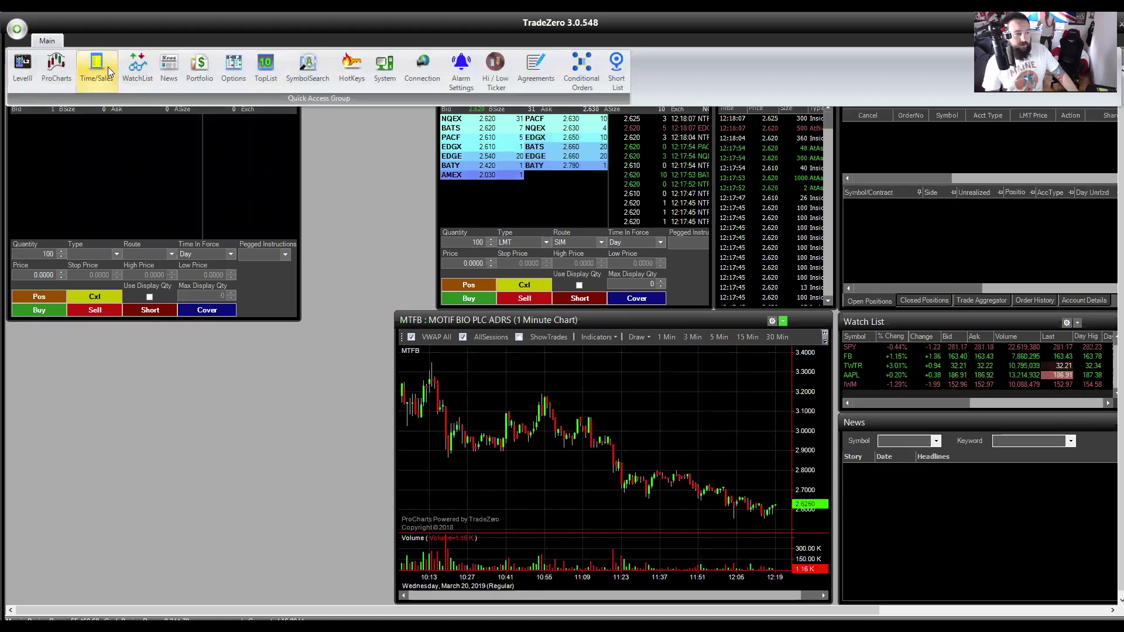
click(109, 71)
click(52, 39)
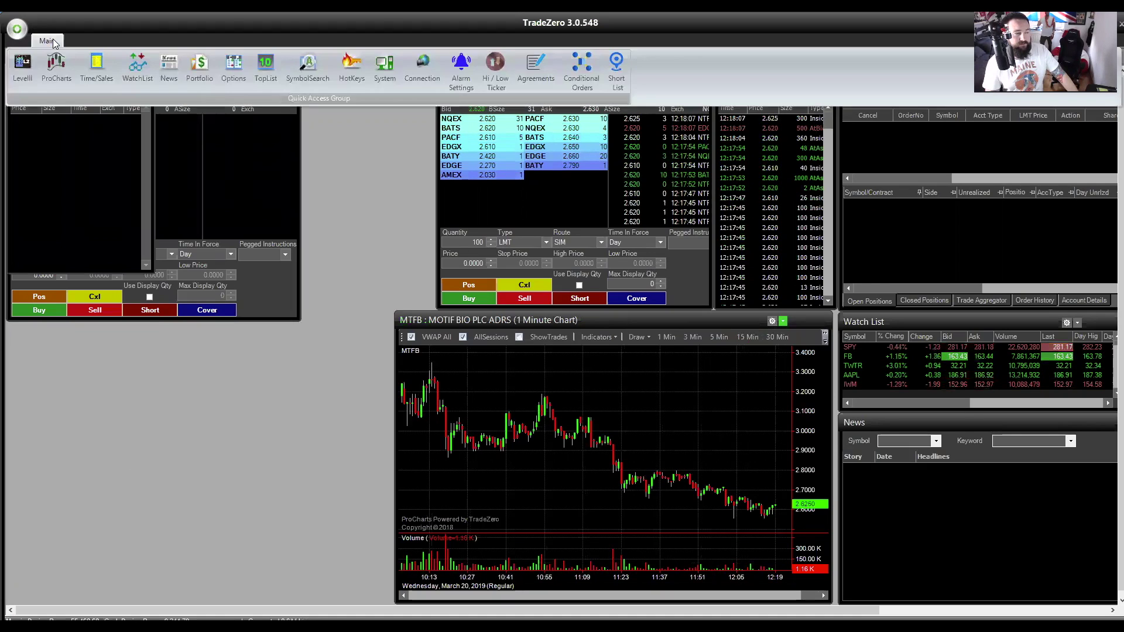
click(58, 75)
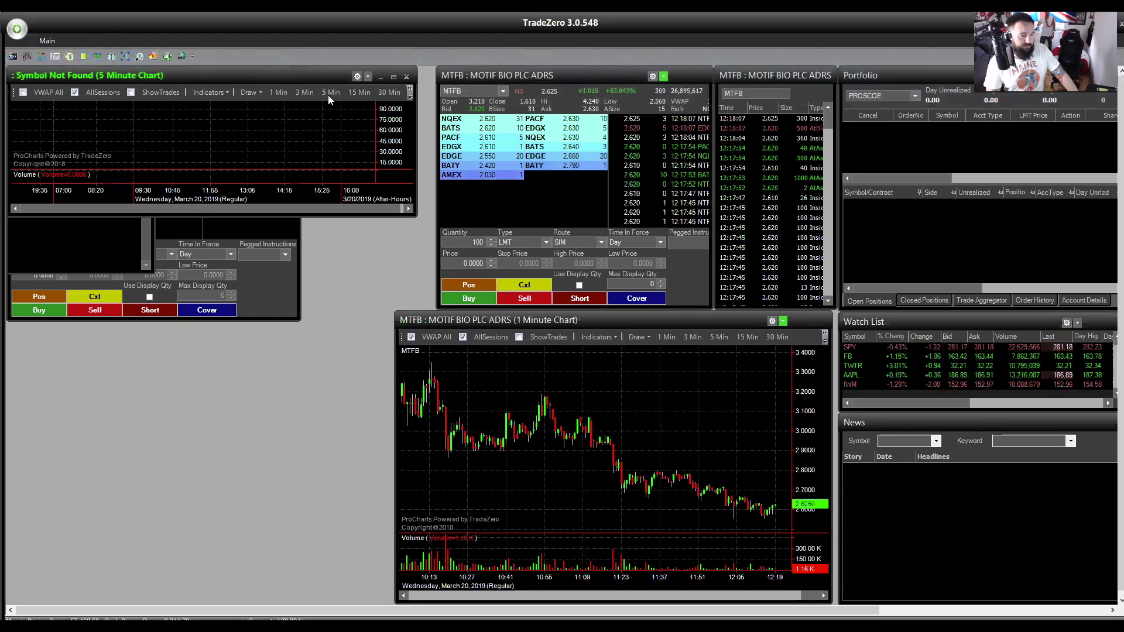
Move the 5-minute chart lower left and enlarge it, shift Time & Sales right, shorten Level II.
drag(328, 75, 304, 319)
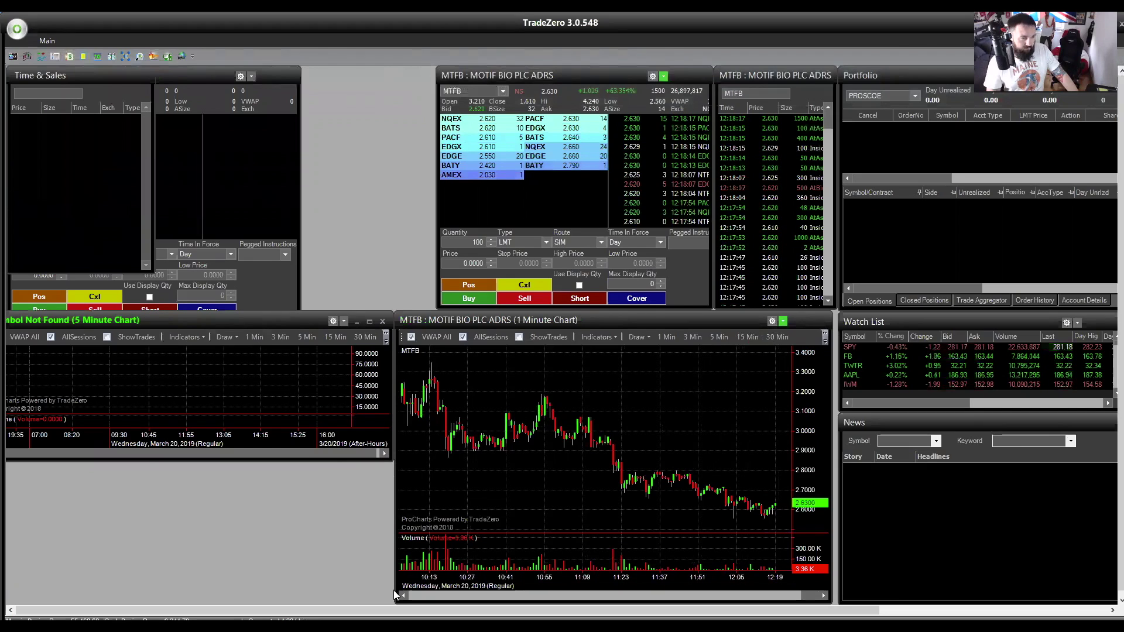
drag(394, 590, 394, 591)
click(102, 76)
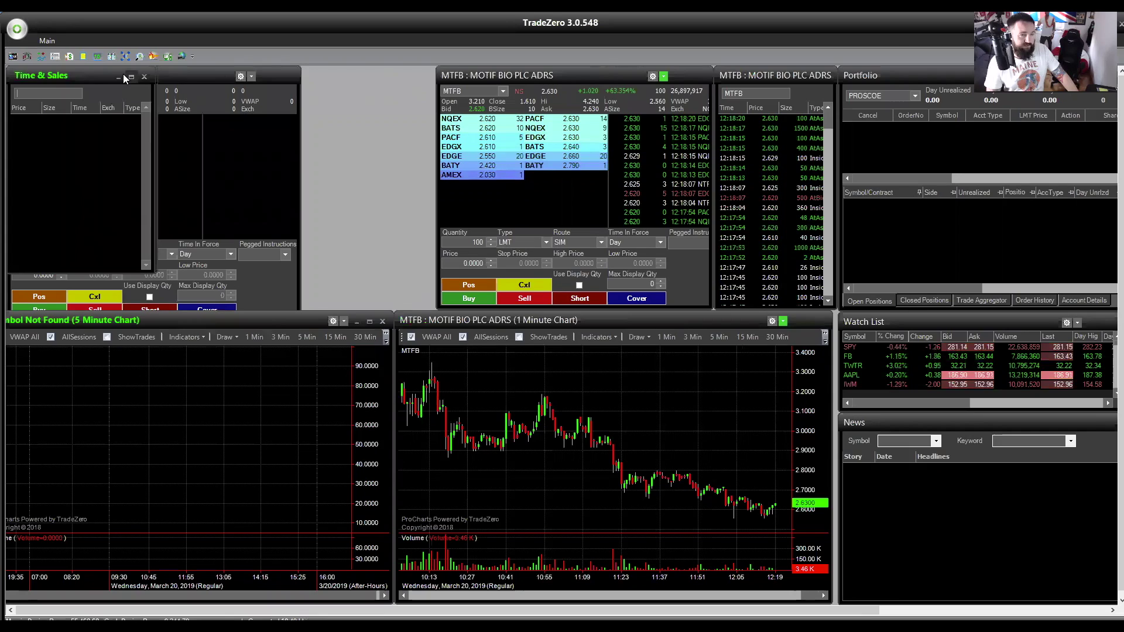
drag(123, 74, 403, 74)
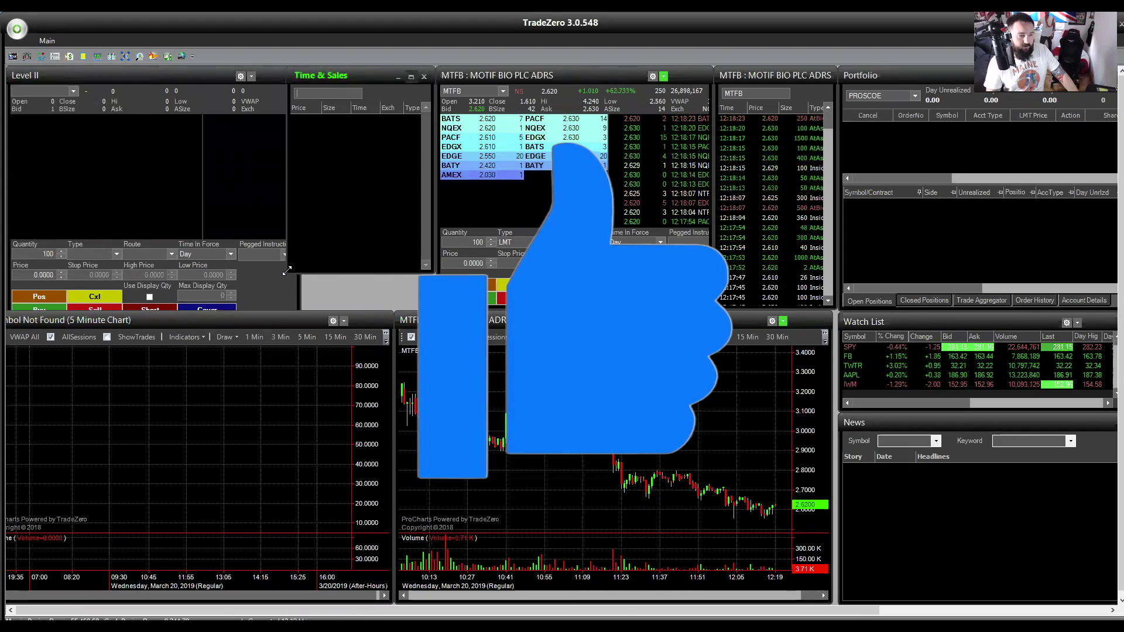
drag(287, 271, 301, 308)
click(275, 295)
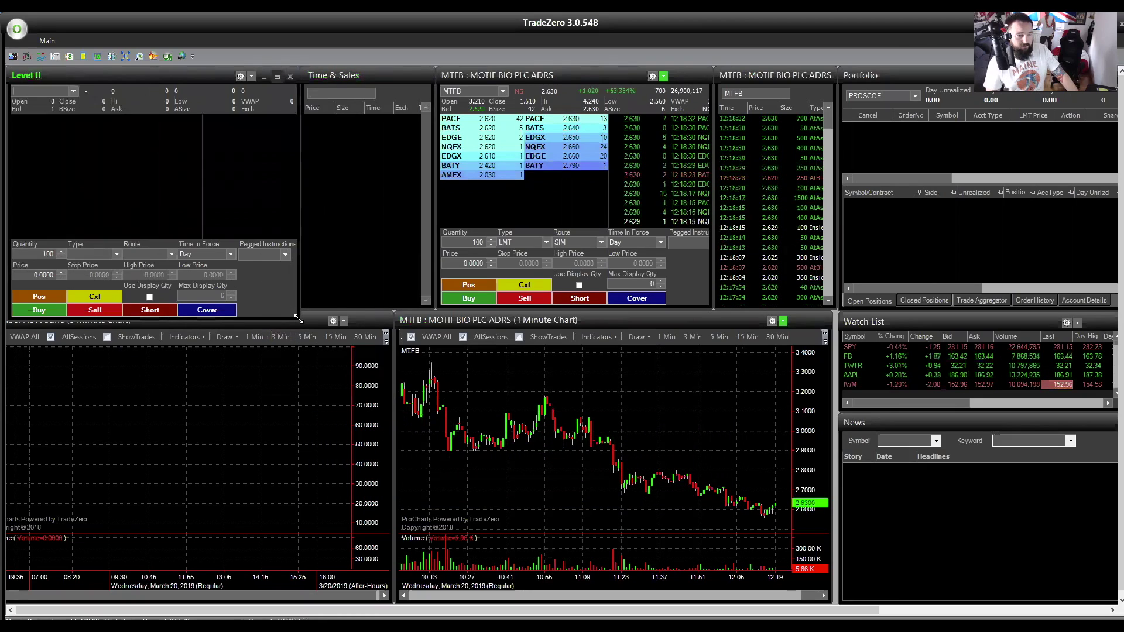
drag(297, 306, 294, 294)
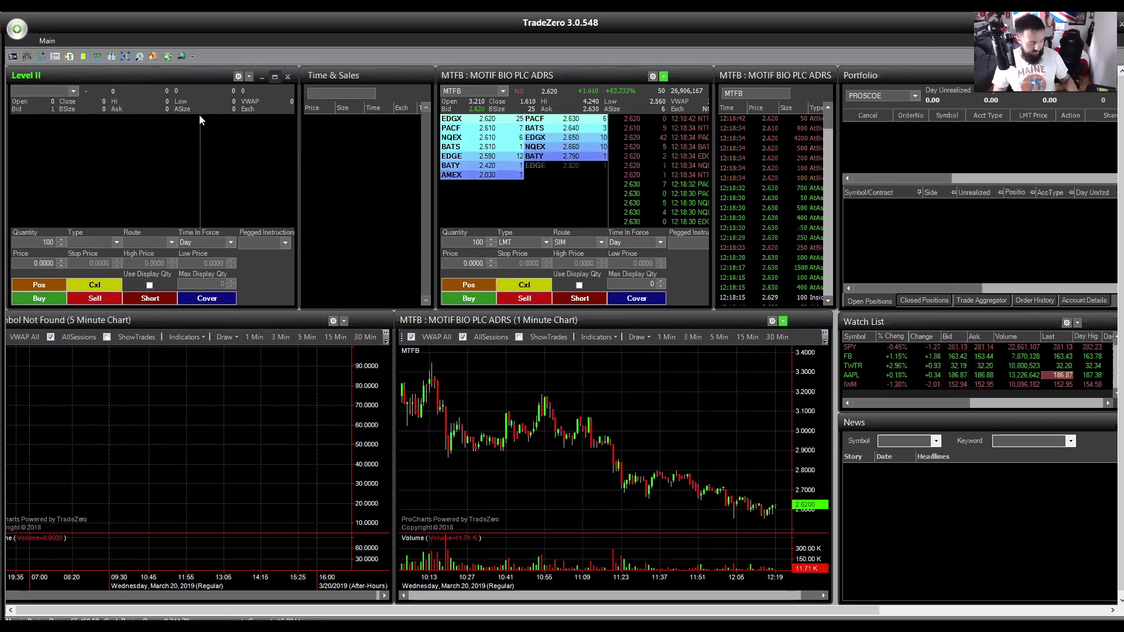
Enter AAPL as the new Level II window's symbol.
text(PL)
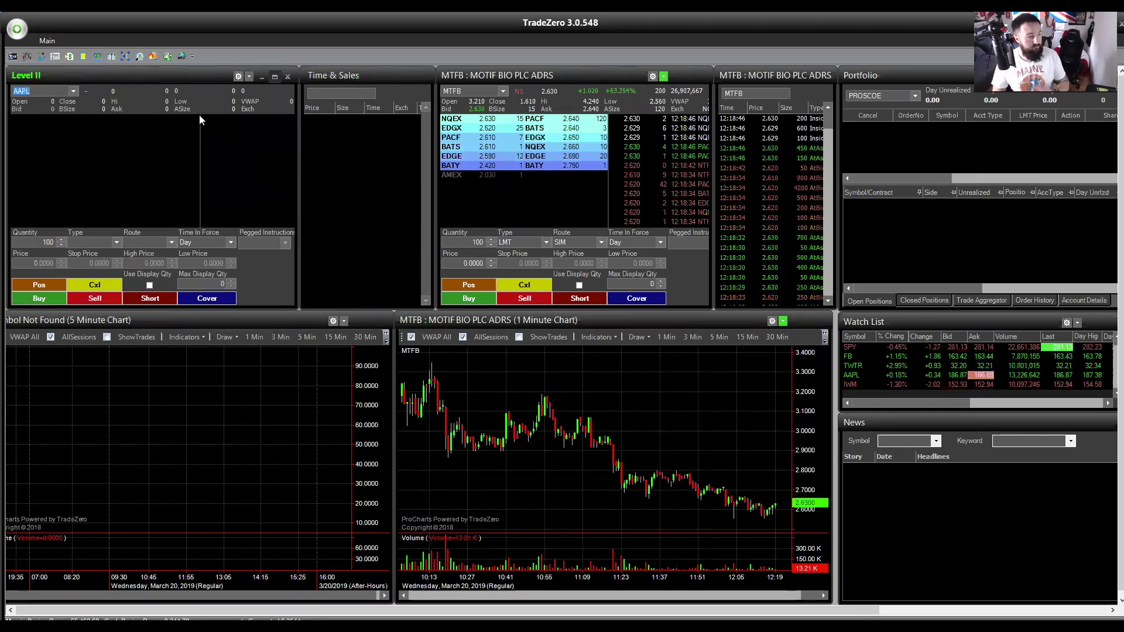
key(Return)
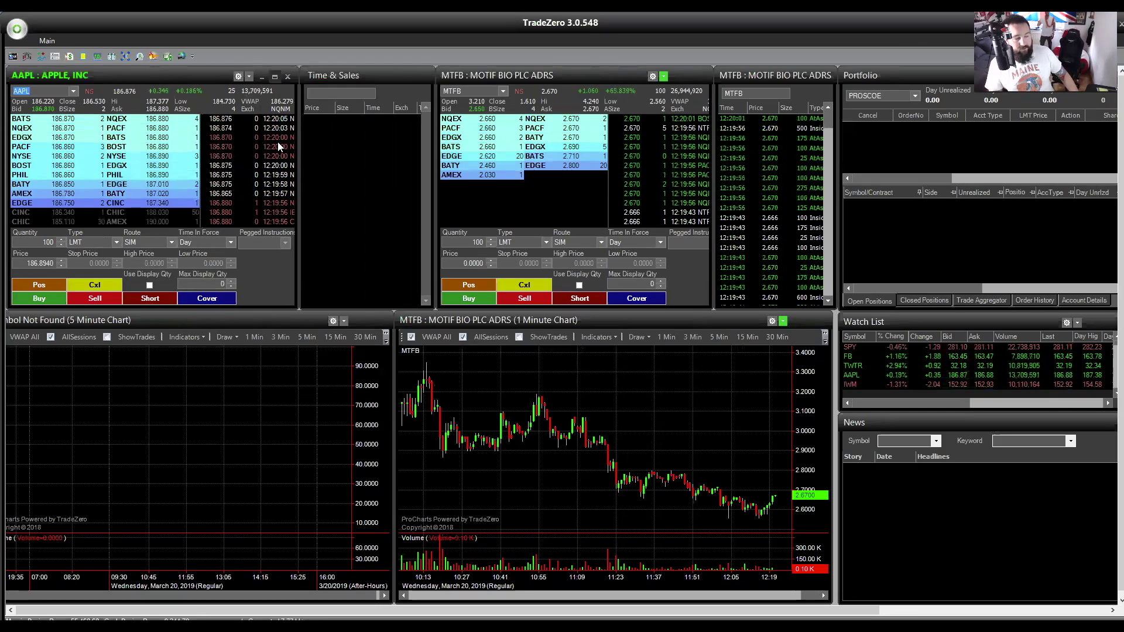
Set the AAPL order quantity to 500 shares, keeping the LMT order type.
click(30, 243)
double_click(30, 243)
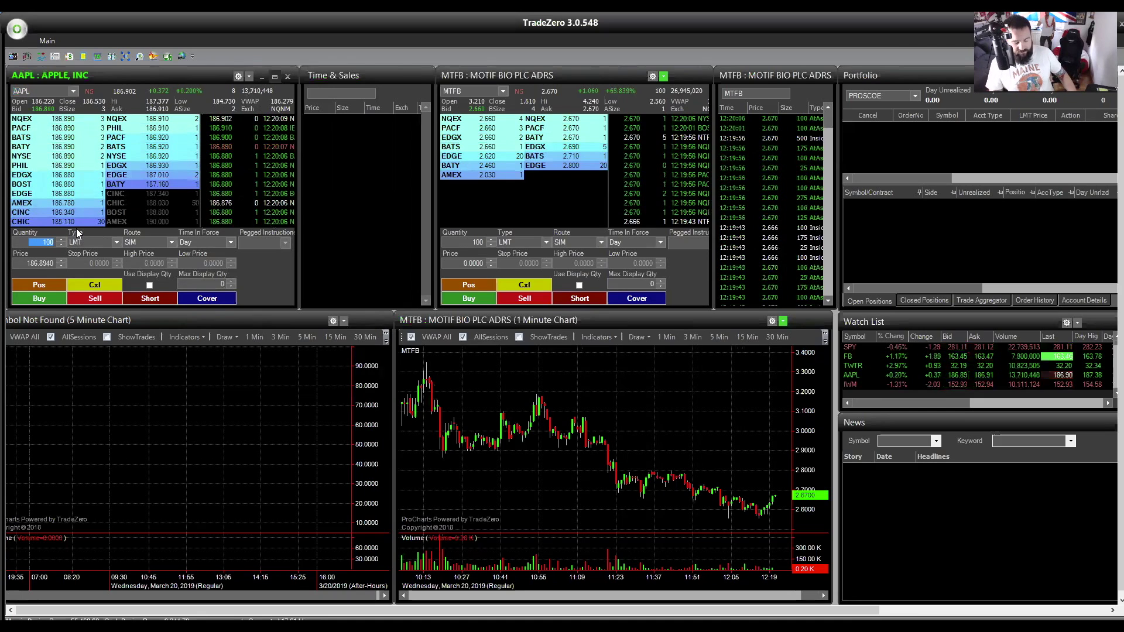
text(500)
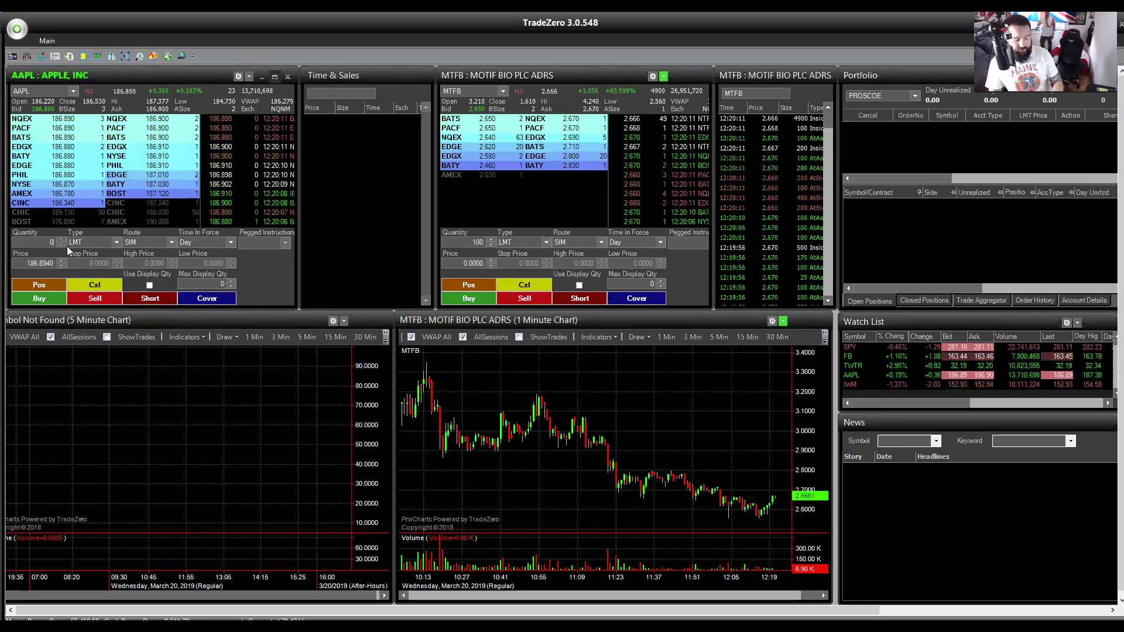
click(99, 243)
click(97, 245)
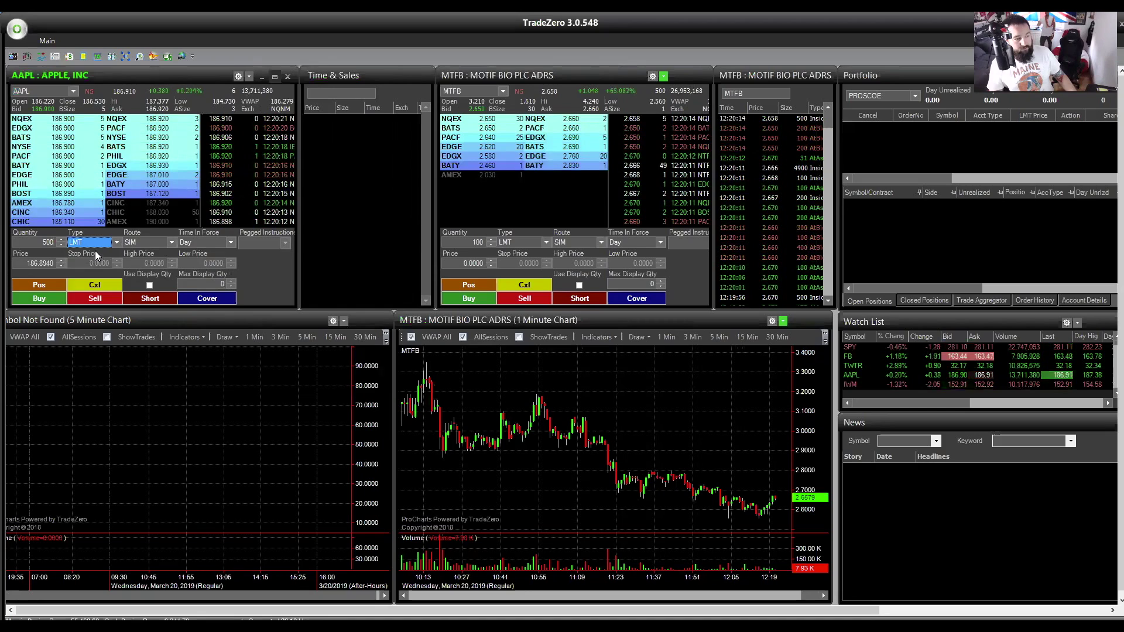
click(97, 248)
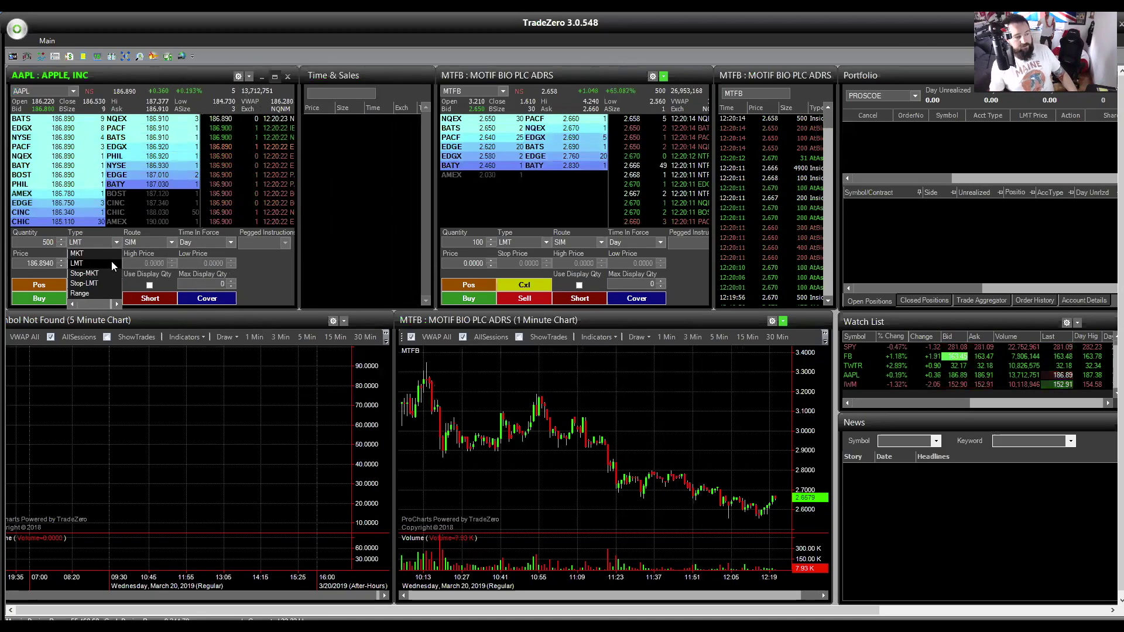
Keep the order routed to SIM with Day time in force.
click(239, 243)
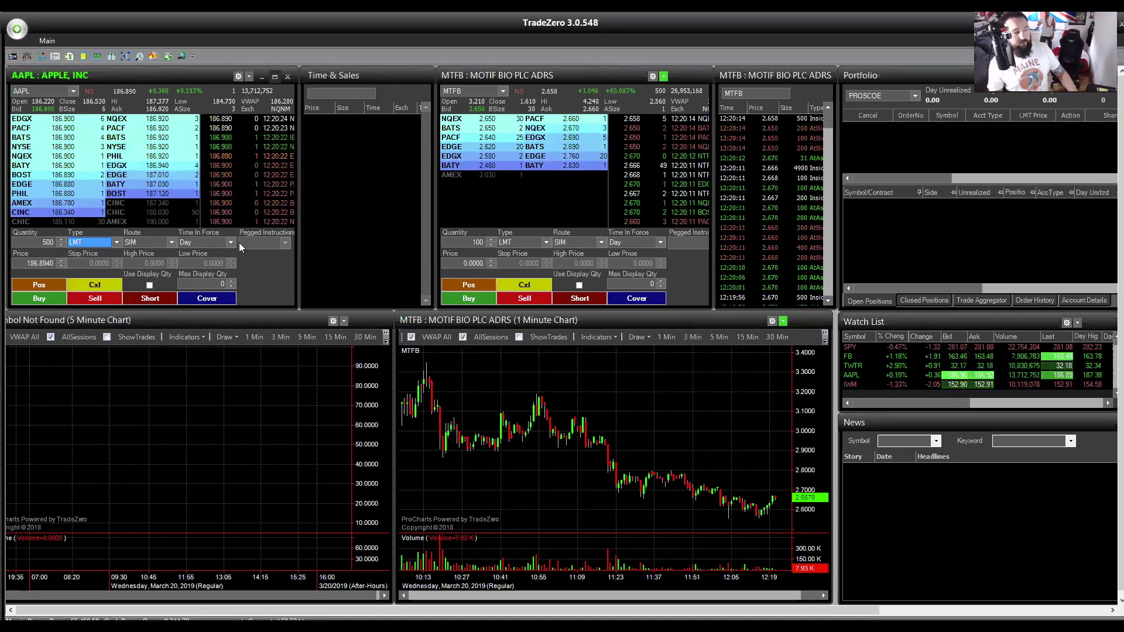
click(172, 242)
click(173, 244)
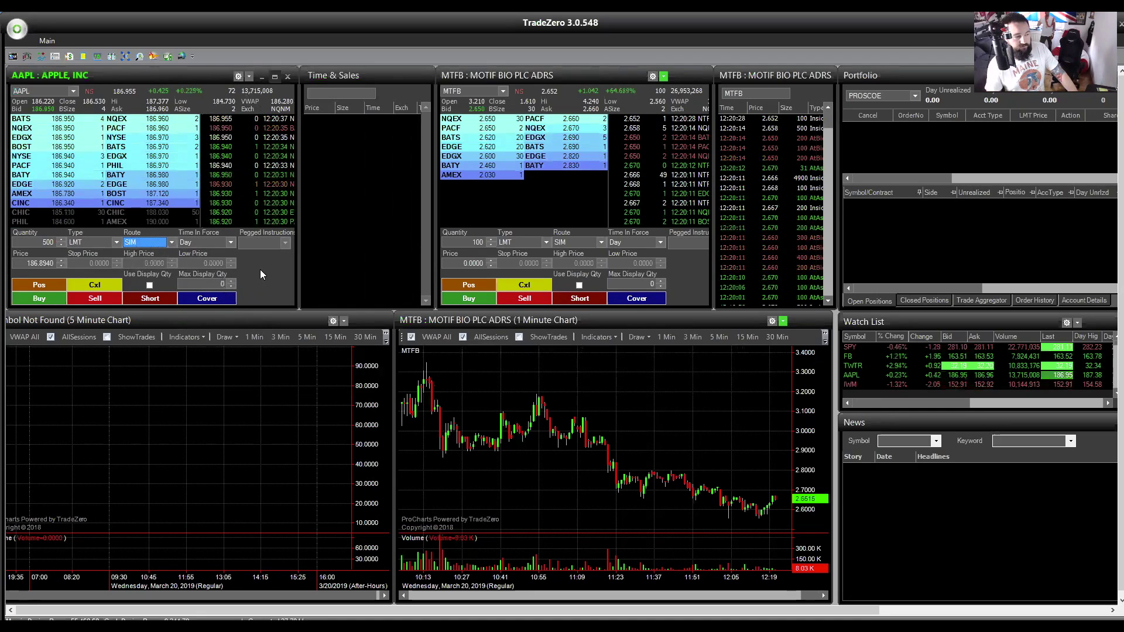
click(218, 243)
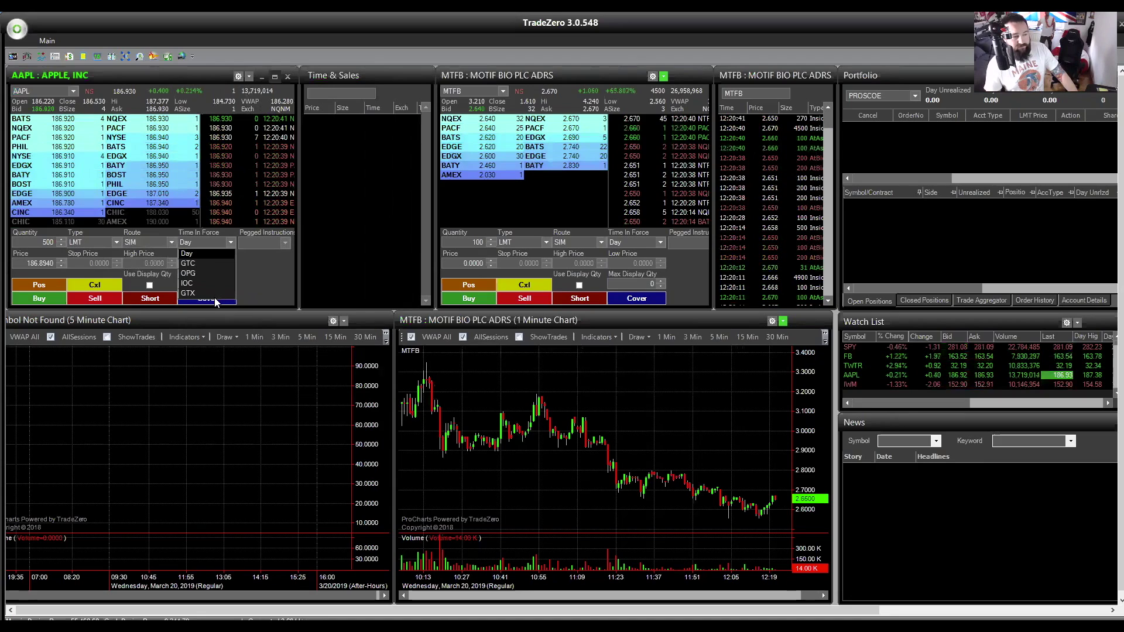
click(216, 254)
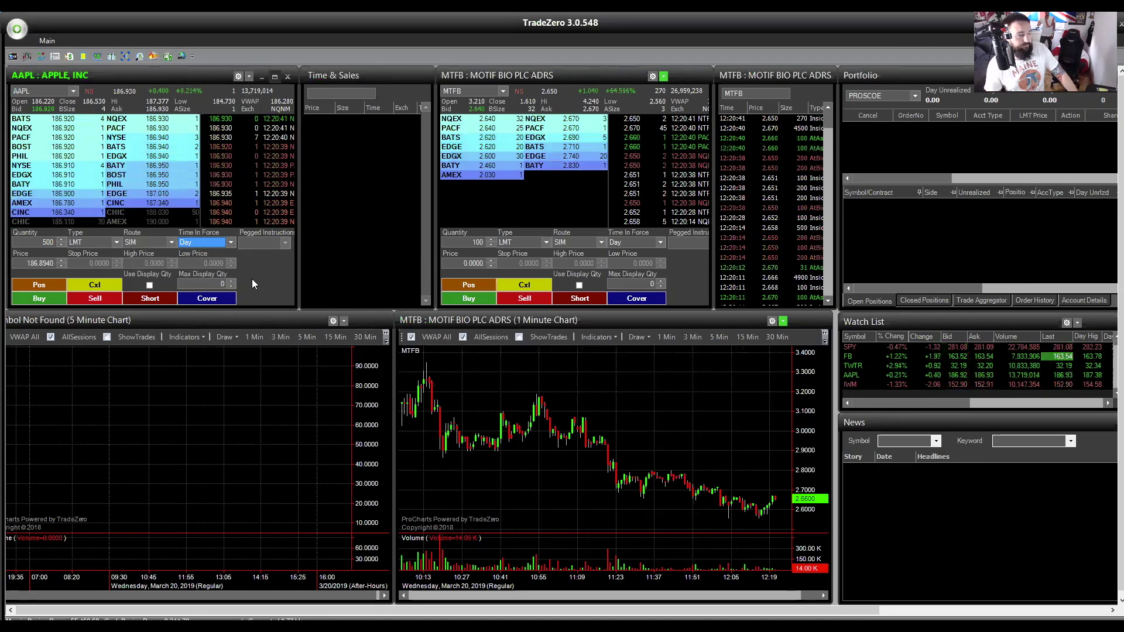
Switch the order type to MKT and back to LMT, then activate Time & Sales and the chart.
click(28, 263)
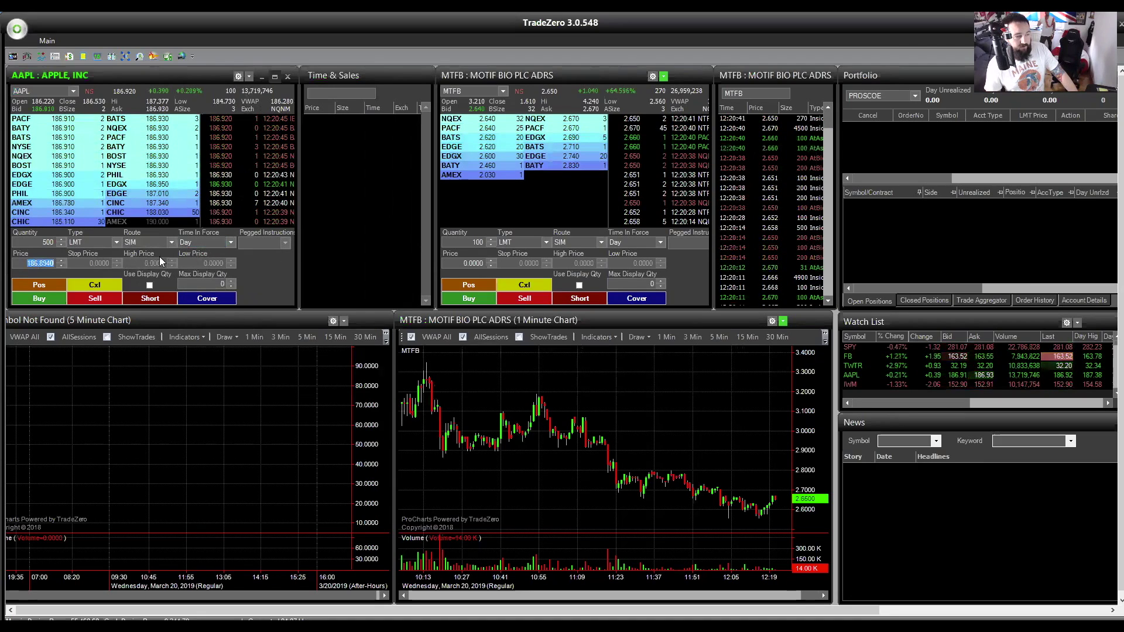
click(100, 242)
click(96, 255)
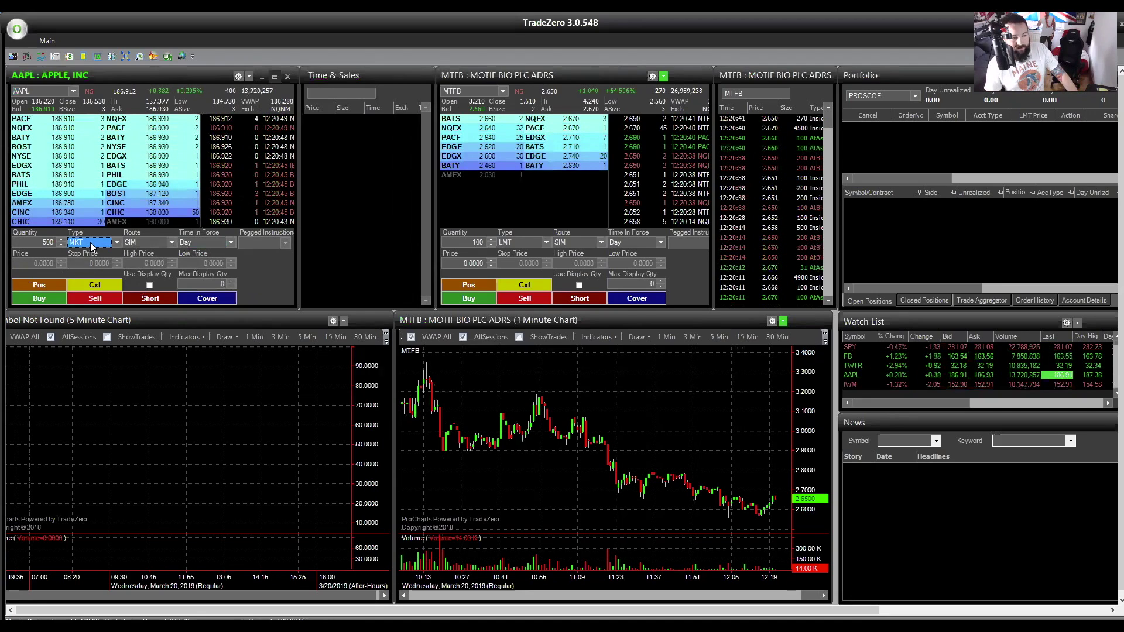
click(91, 242)
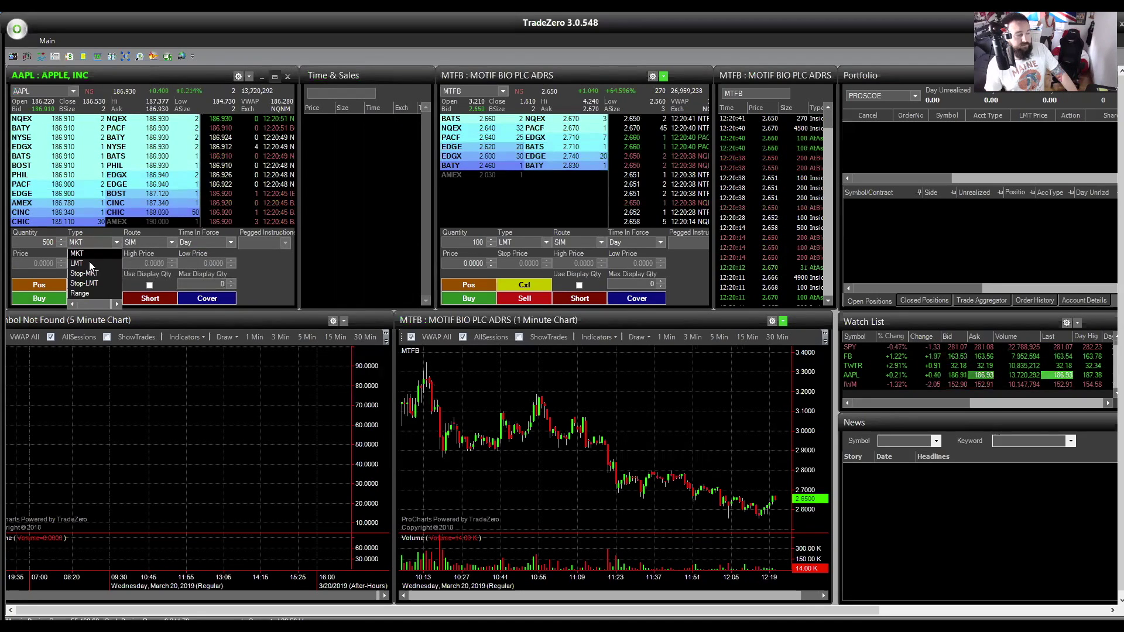
click(89, 260)
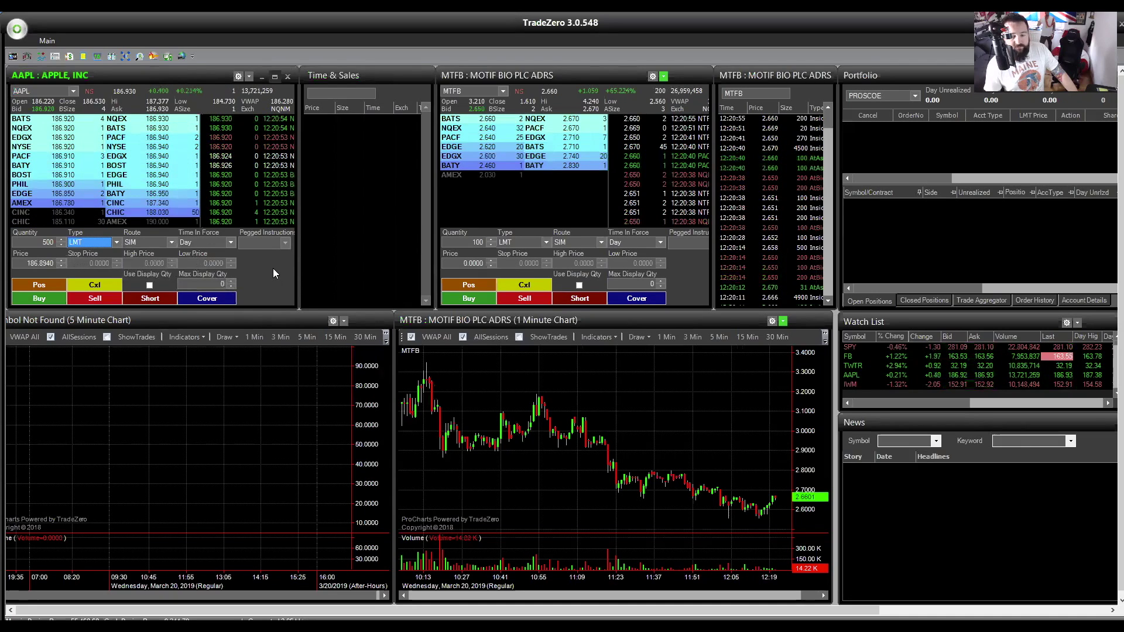
click(420, 123)
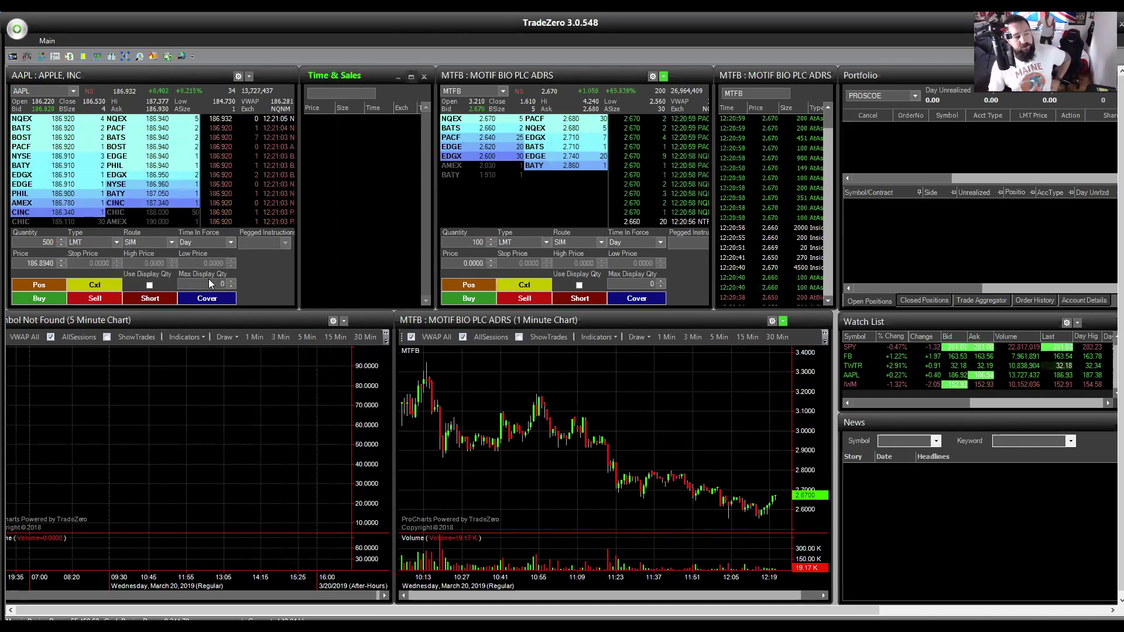
click(341, 376)
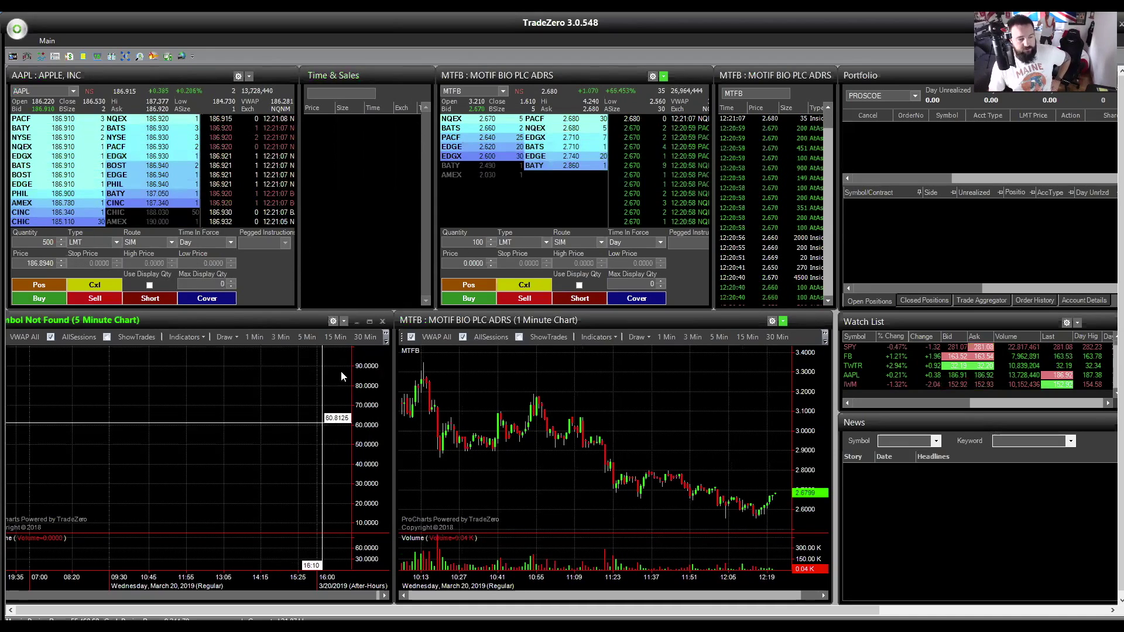
click(378, 240)
Link the AAPL Level II window to group A.
right_click(268, 281)
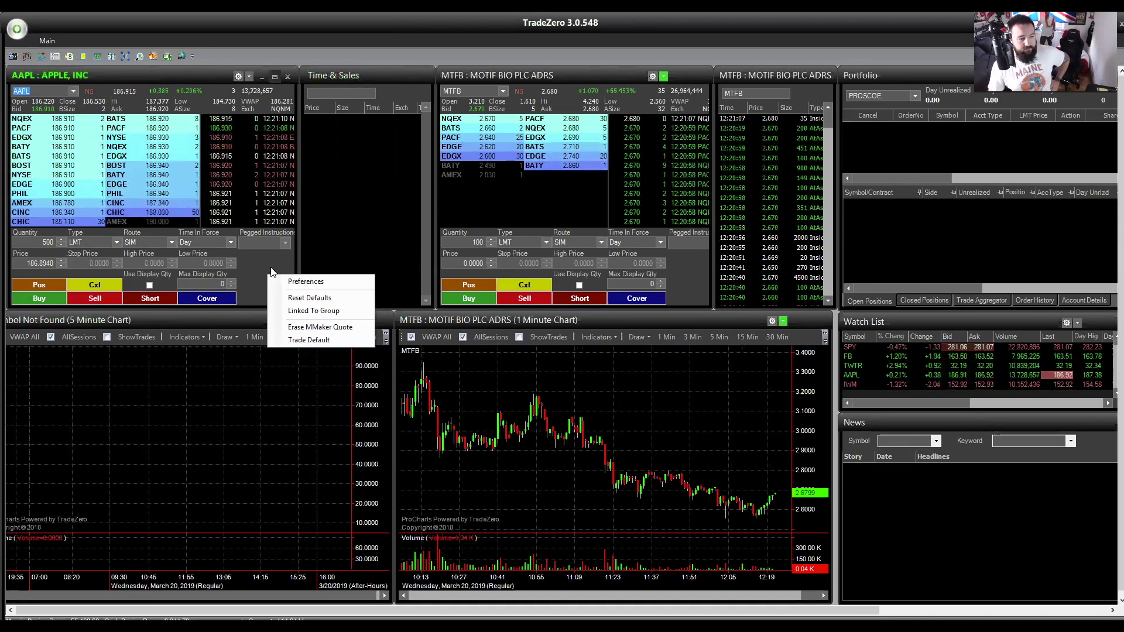
click(332, 304)
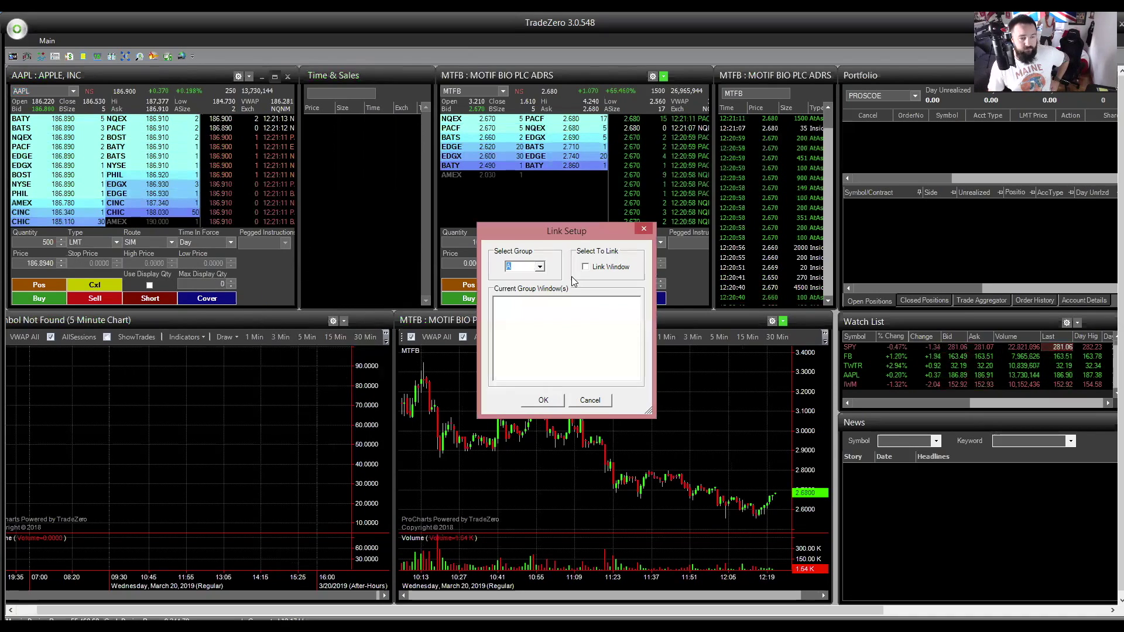
click(537, 268)
click(532, 277)
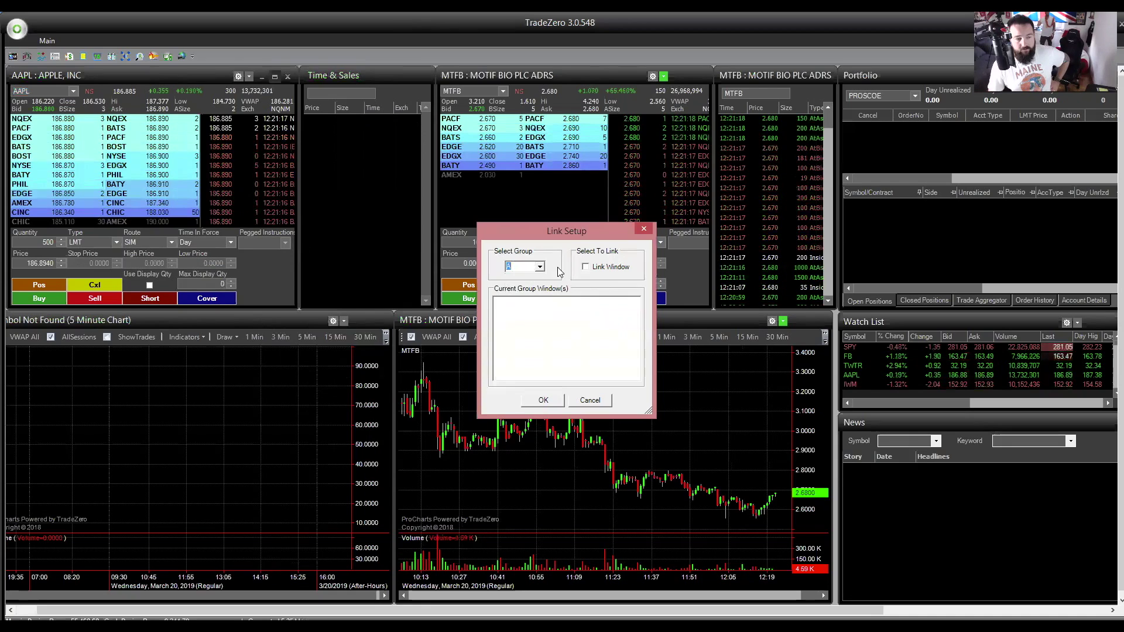
click(612, 267)
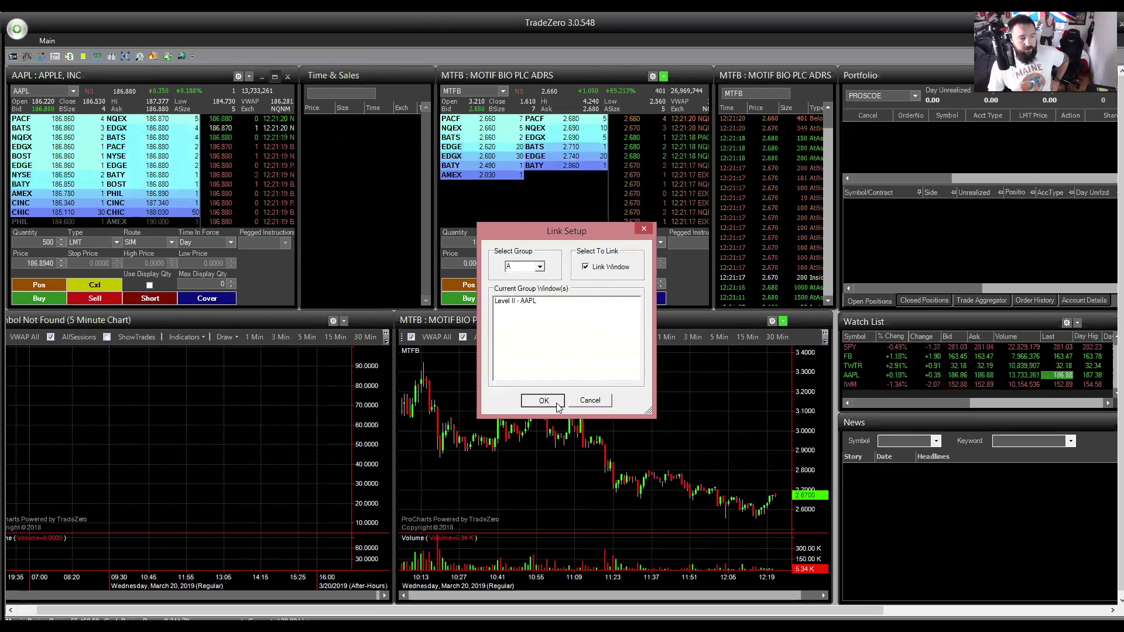
Link the Time & Sales window to group A as well.
right_click(389, 240)
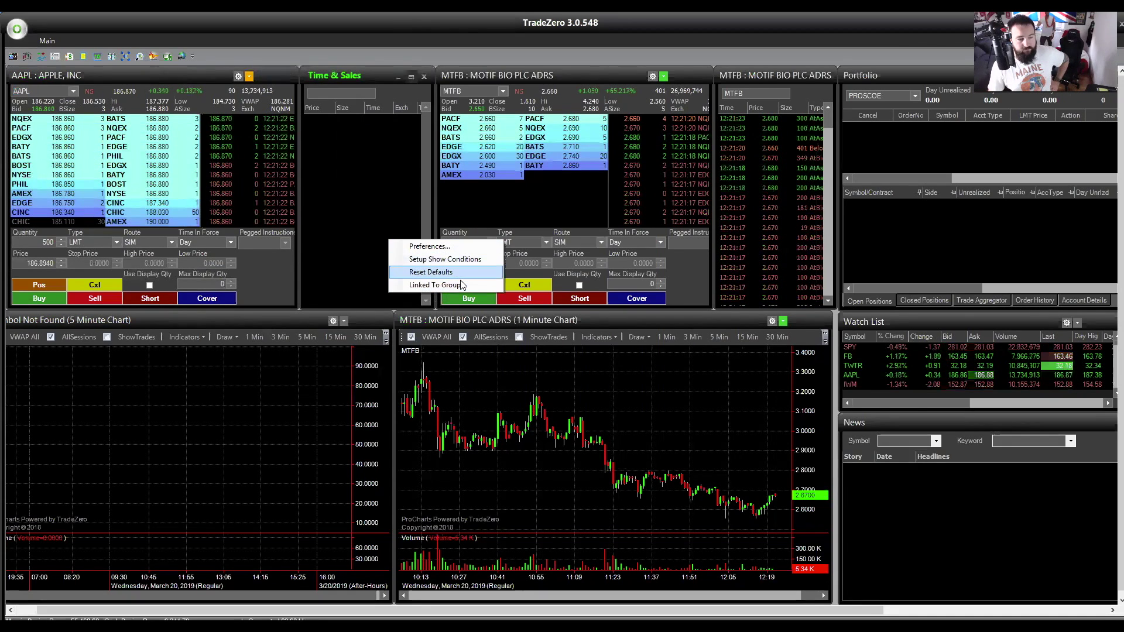
click(460, 284)
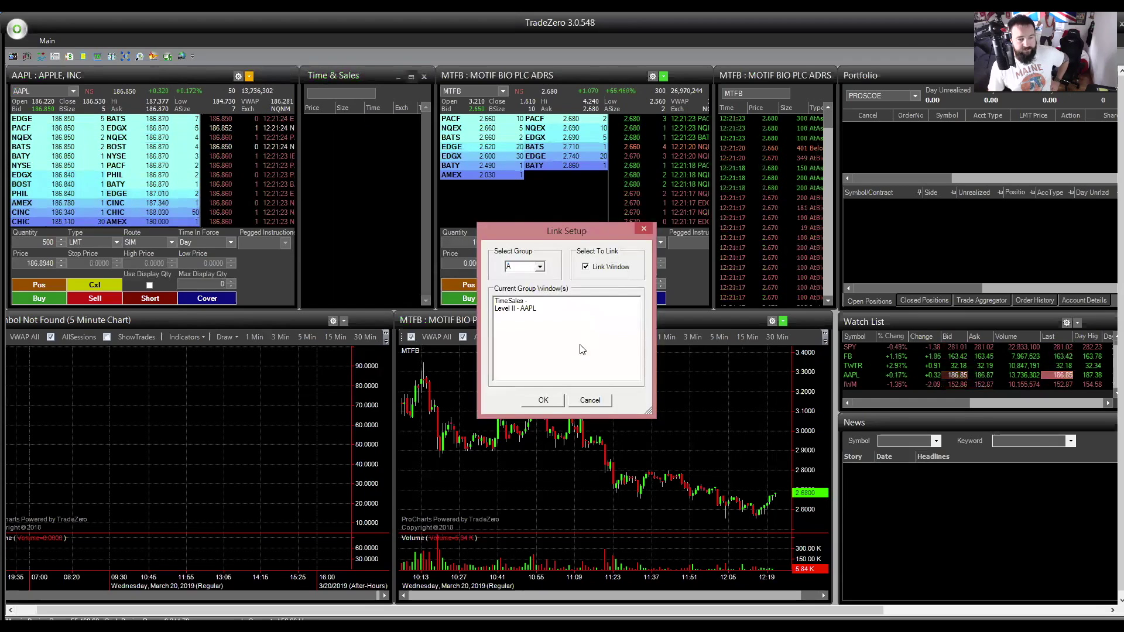
click(544, 401)
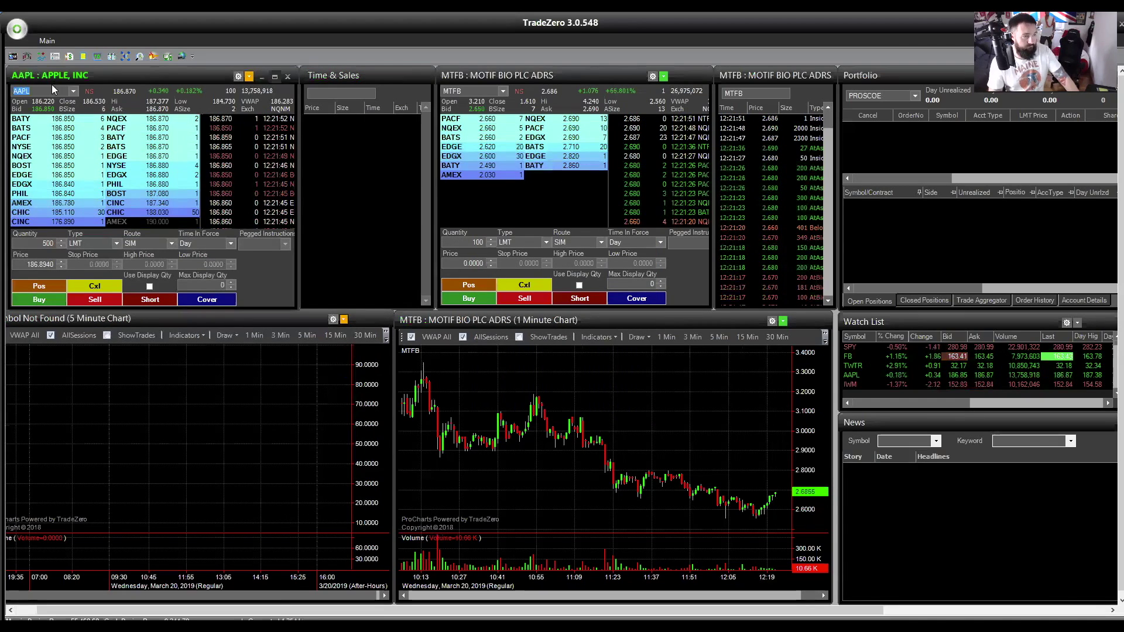
Load TWTR into the linked windows and link the TWTR chart to group A.
text(TWTR)
key(Return)
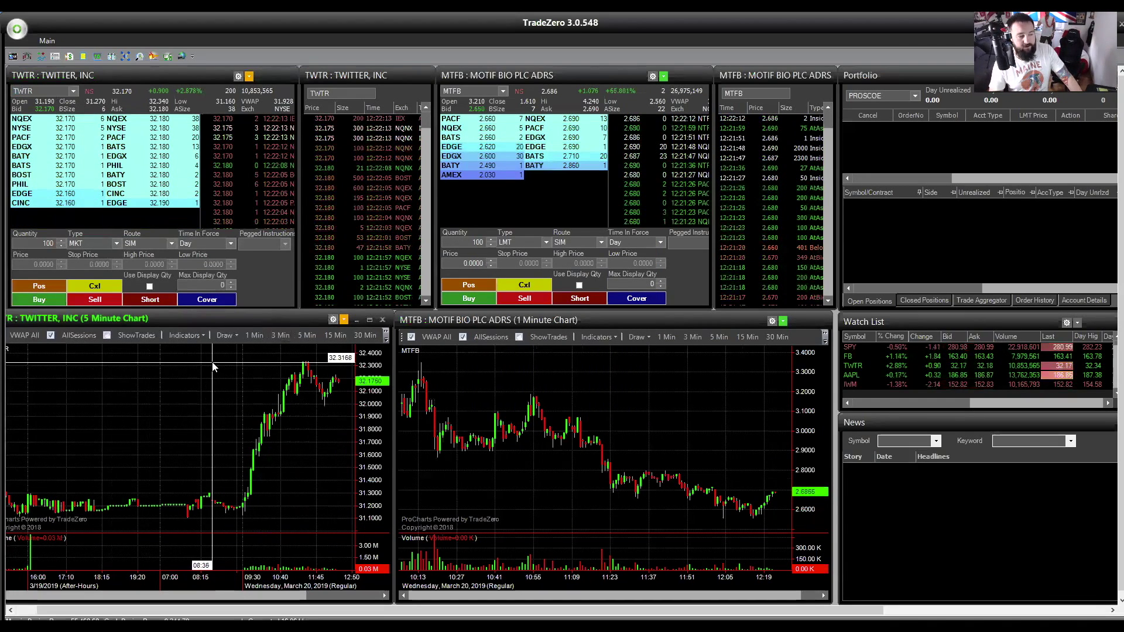
right_click(215, 358)
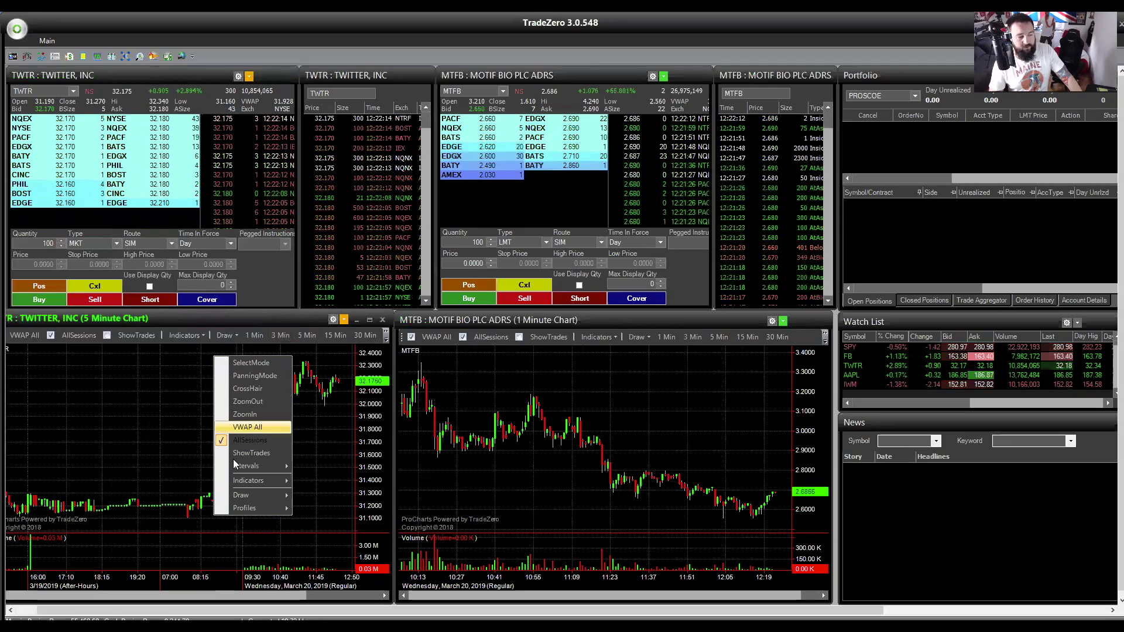
click(299, 317)
drag(299, 316, 300, 318)
scroll(234, 400, down, 2)
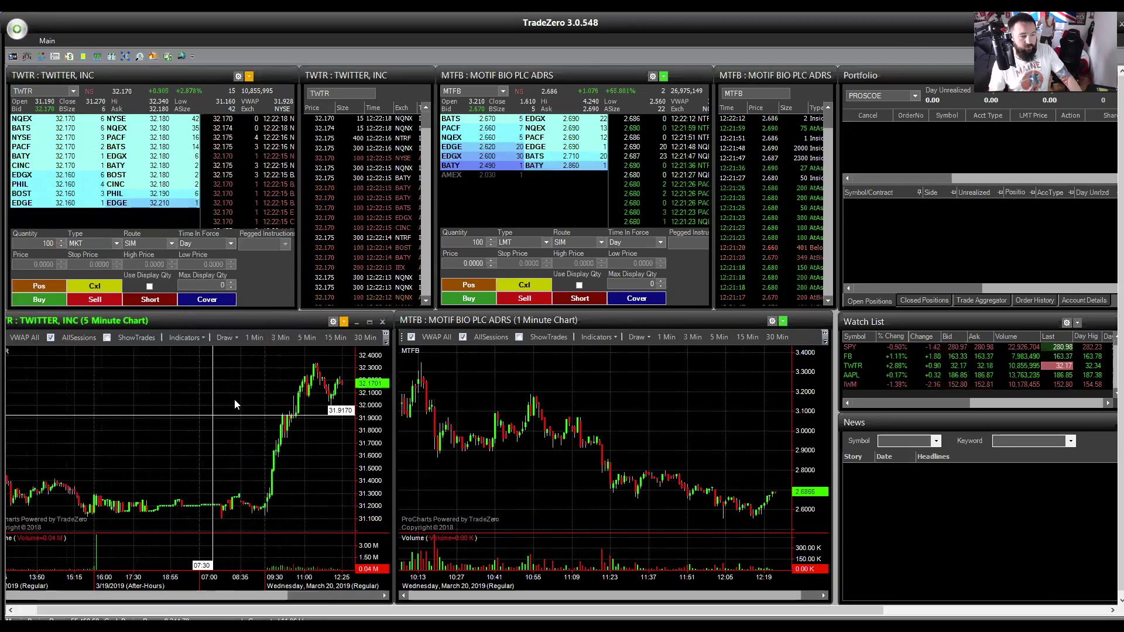
click(344, 322)
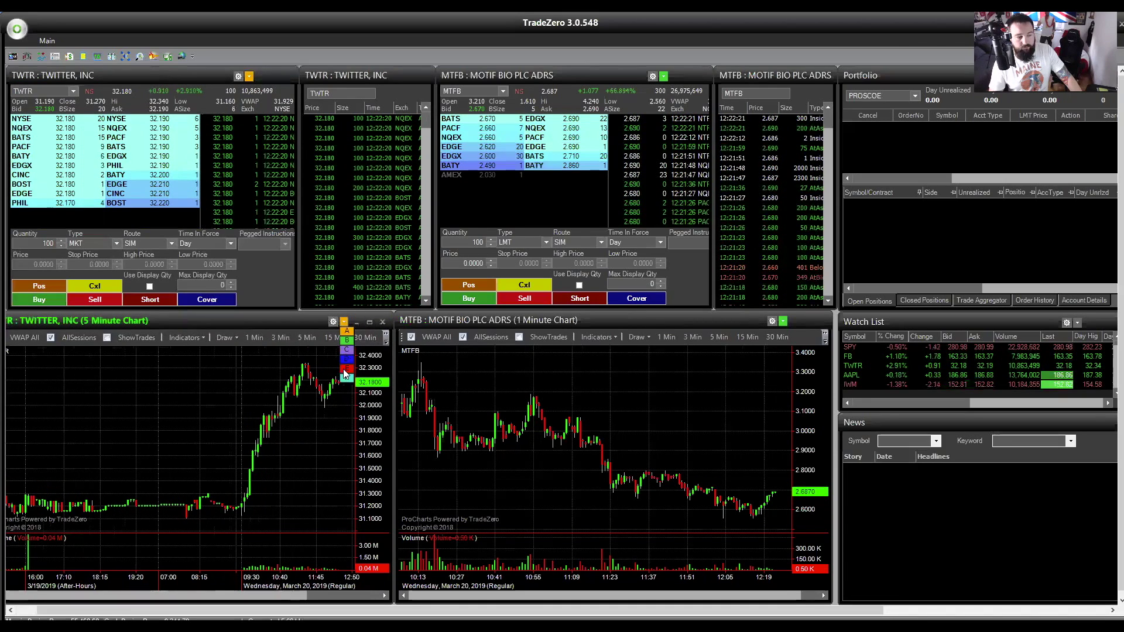
click(346, 331)
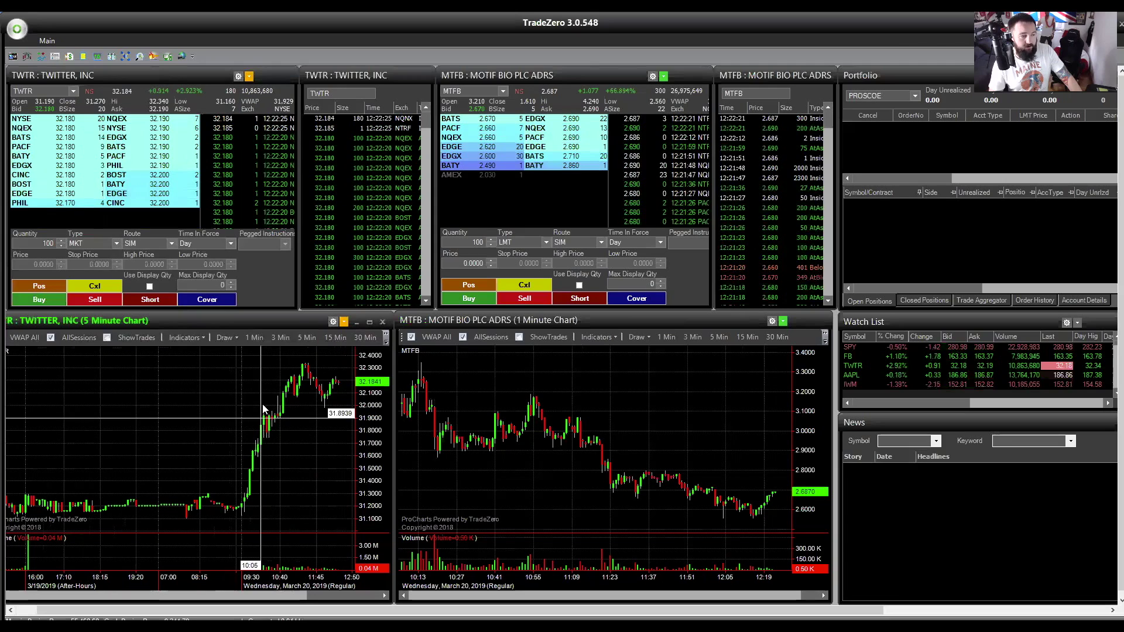
Switch the linked windows to FB, then to AAPL.
click(40, 92)
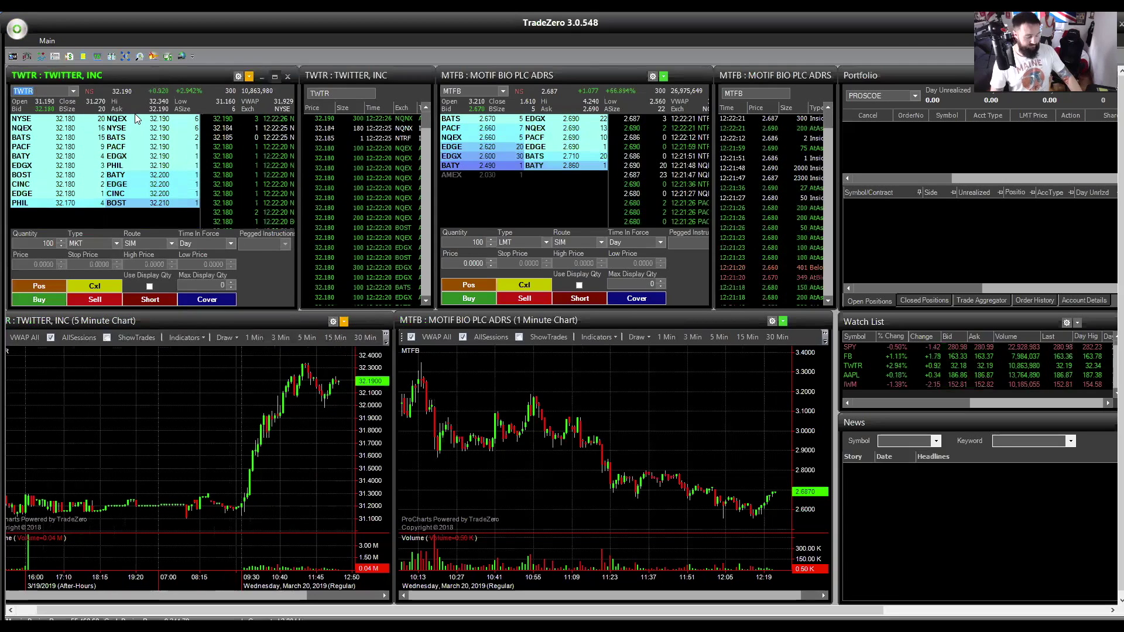
text(FB)
key(Return)
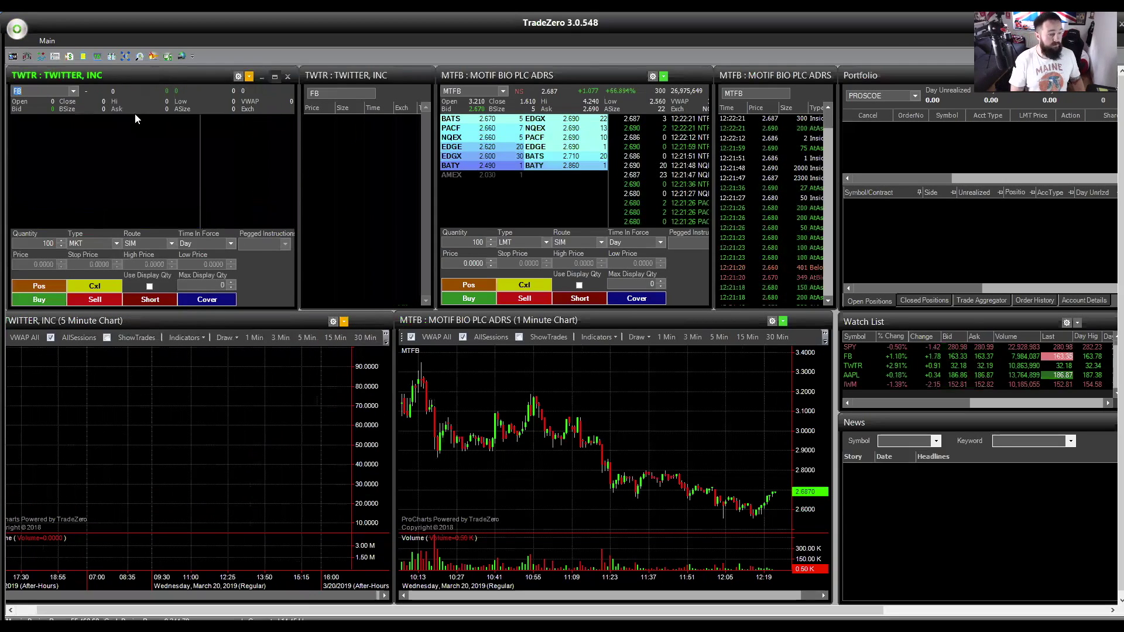
text(AAPL)
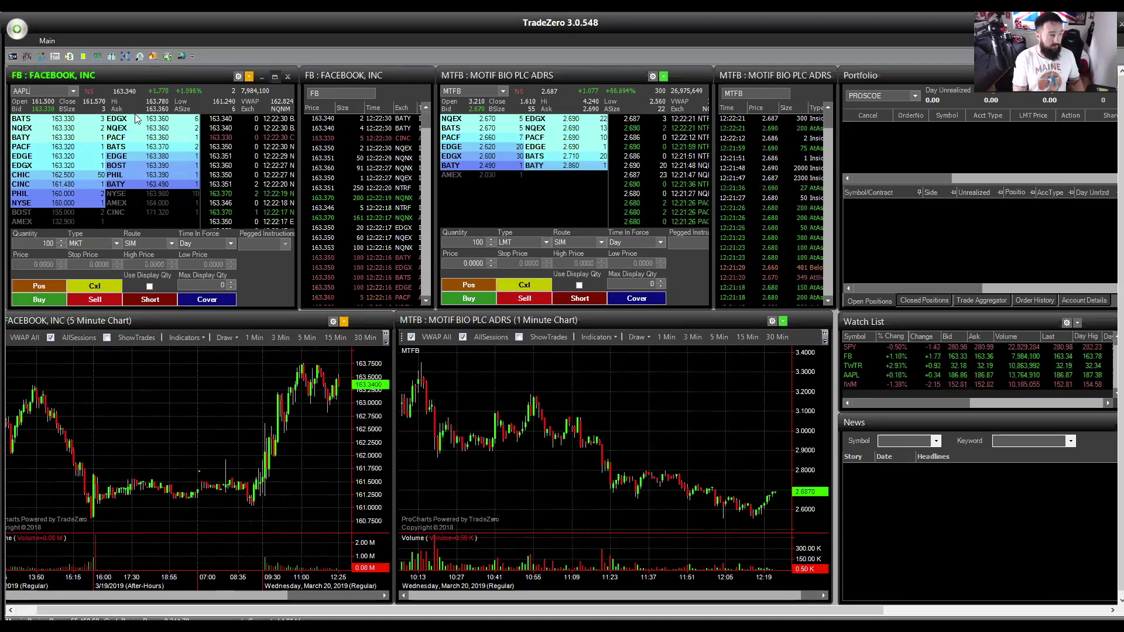
key(Return)
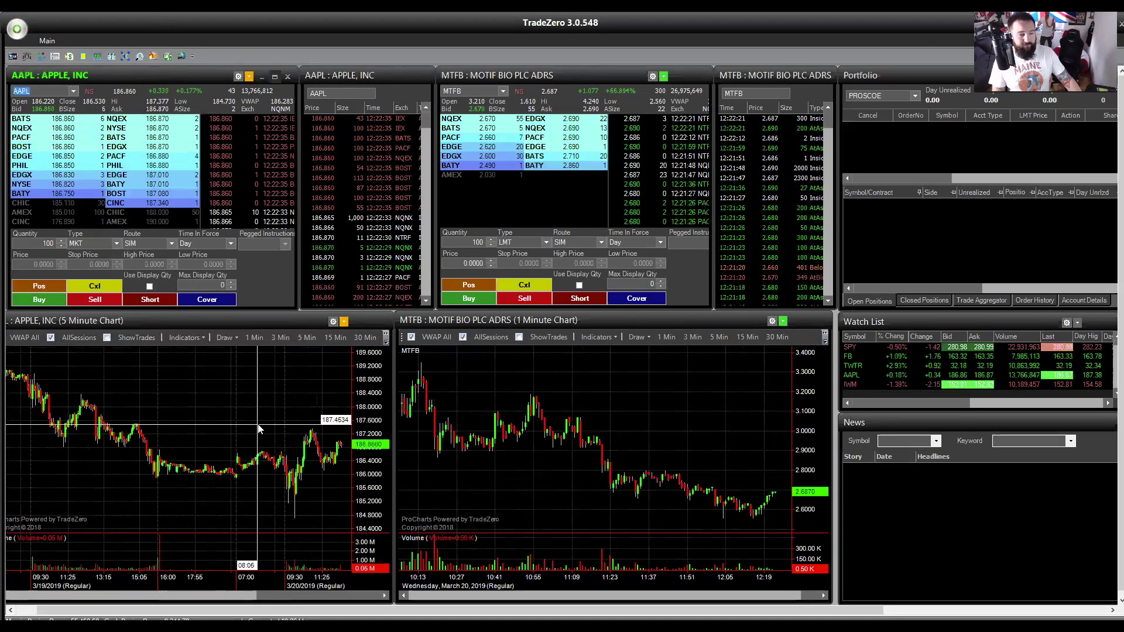
Link the MTFB 1-minute chart to group A too.
click(552, 445)
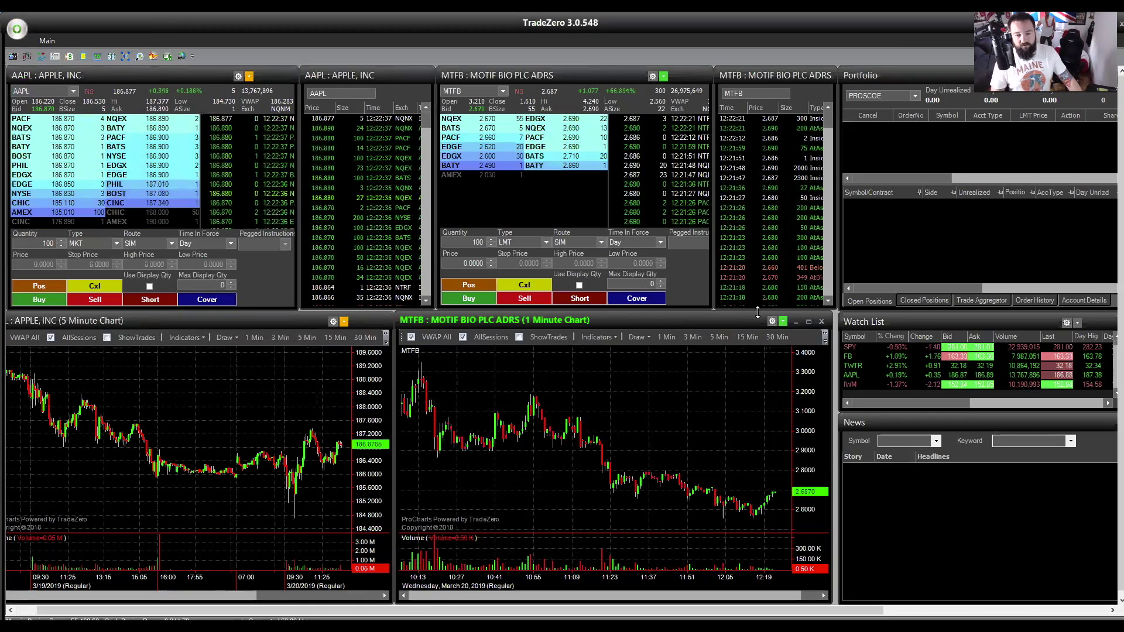
click(785, 321)
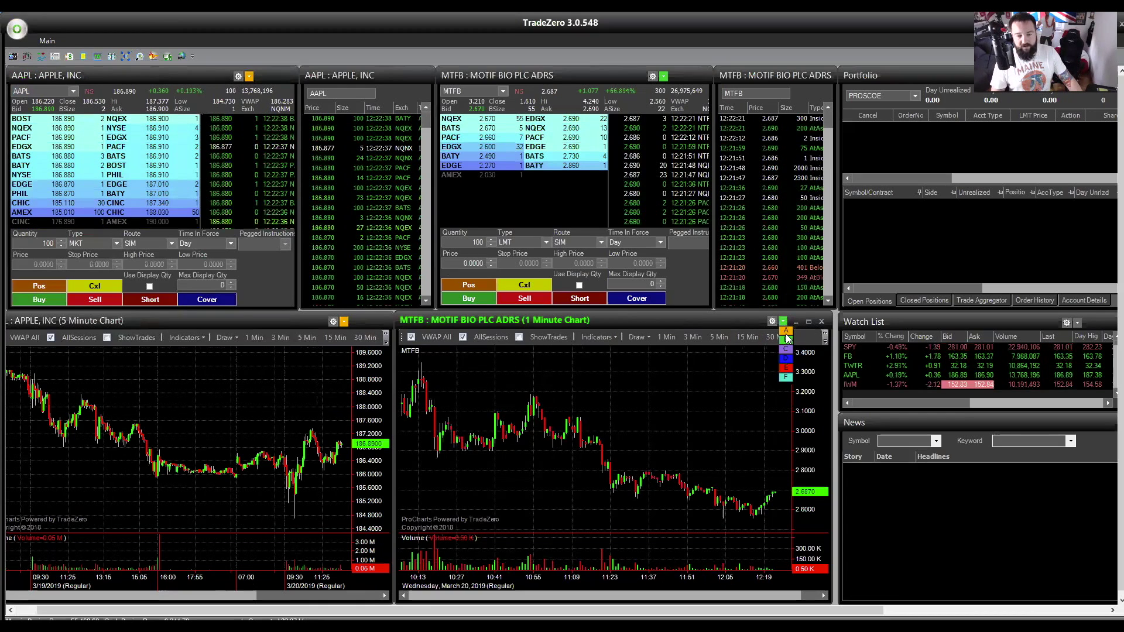
click(786, 332)
Load TWTR into the linked windows and switch the middle order panel to FB.
text(TW)
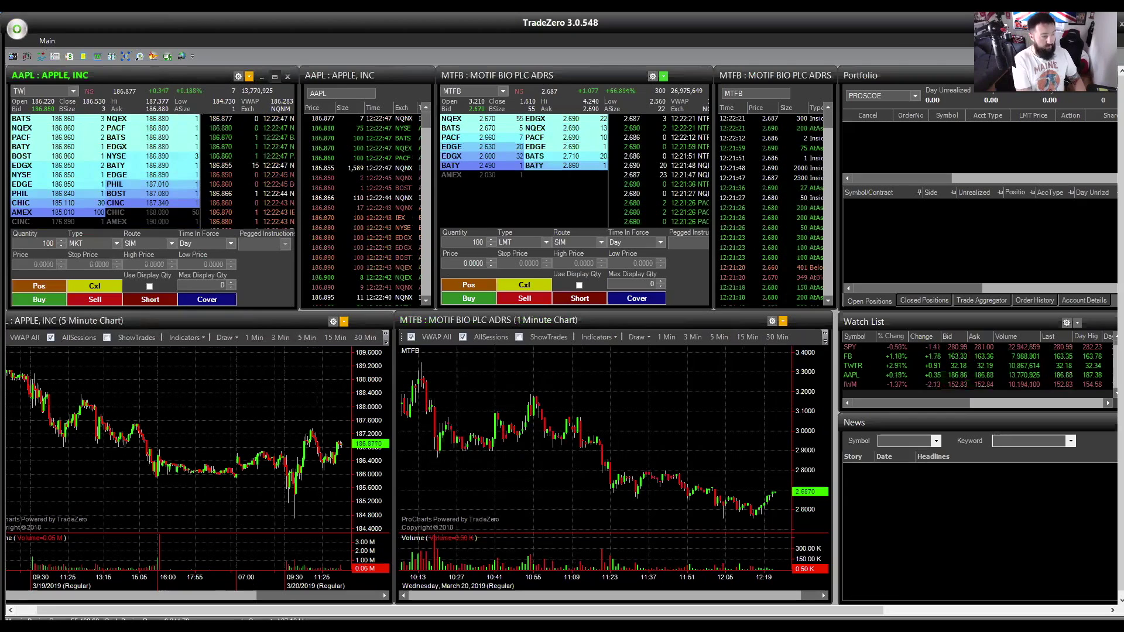
text(TR)
key(Return)
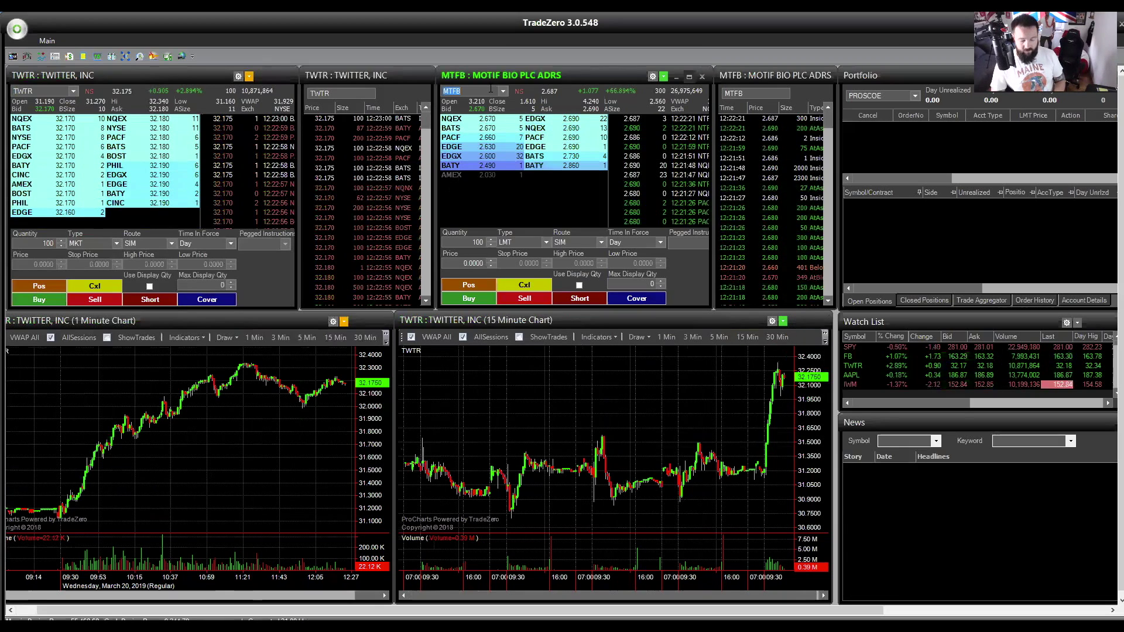
text(FB)
key(Return)
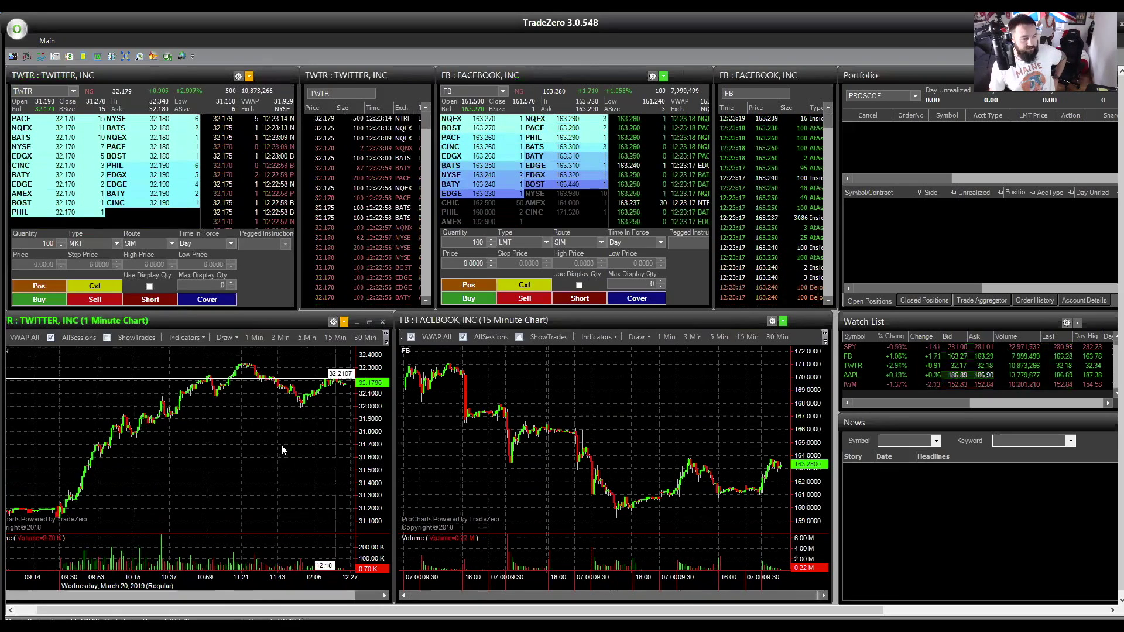
Undock and redock the TWTR 1-minute chart, then scroll through its time-and-sales list.
double_click(240, 320)
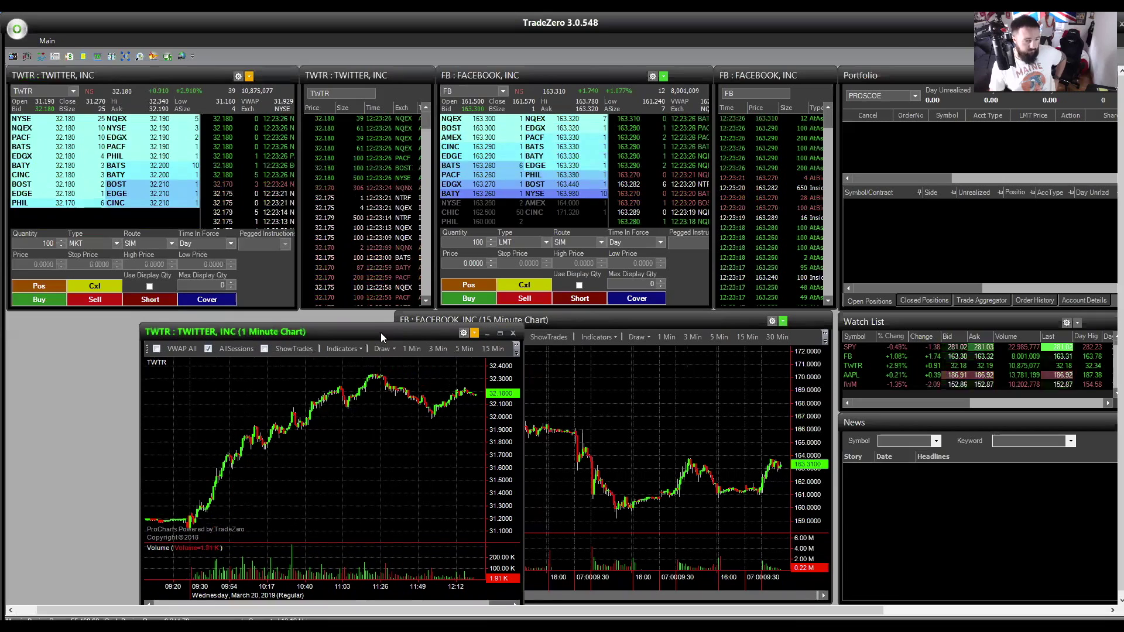
double_click(381, 331)
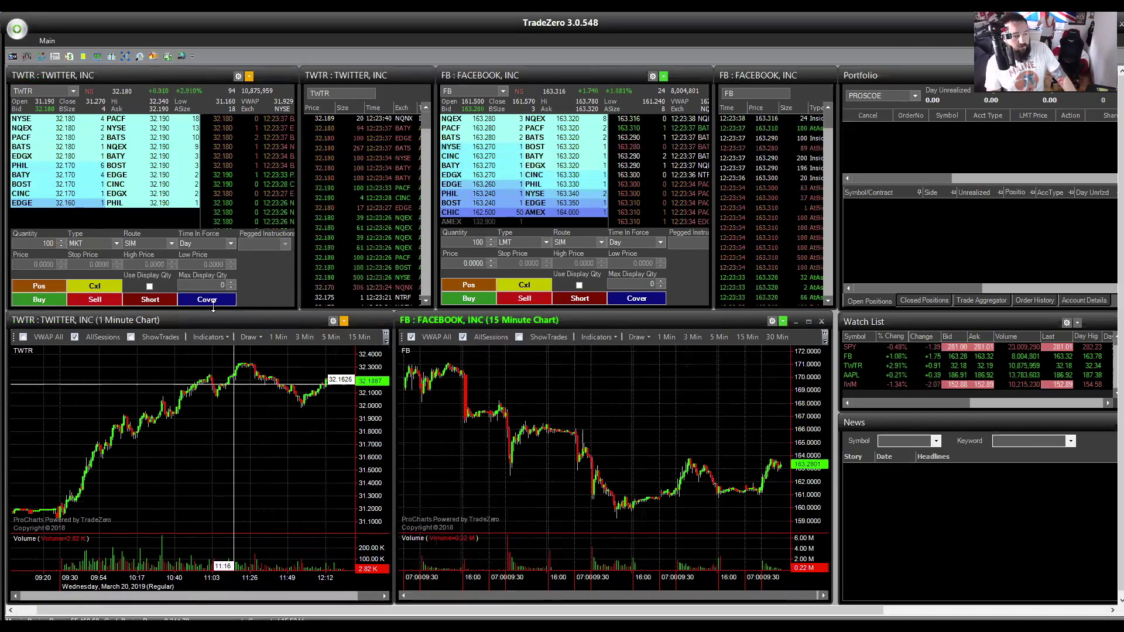
click(380, 237)
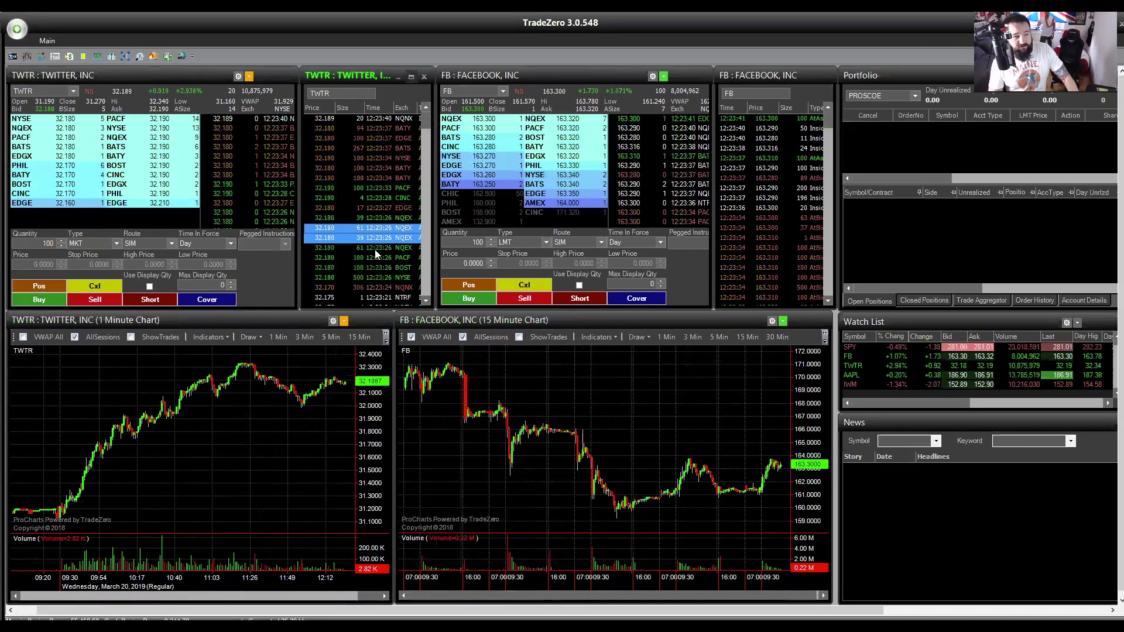
scroll(375, 245, down, 5)
scroll(374, 242, down, 8)
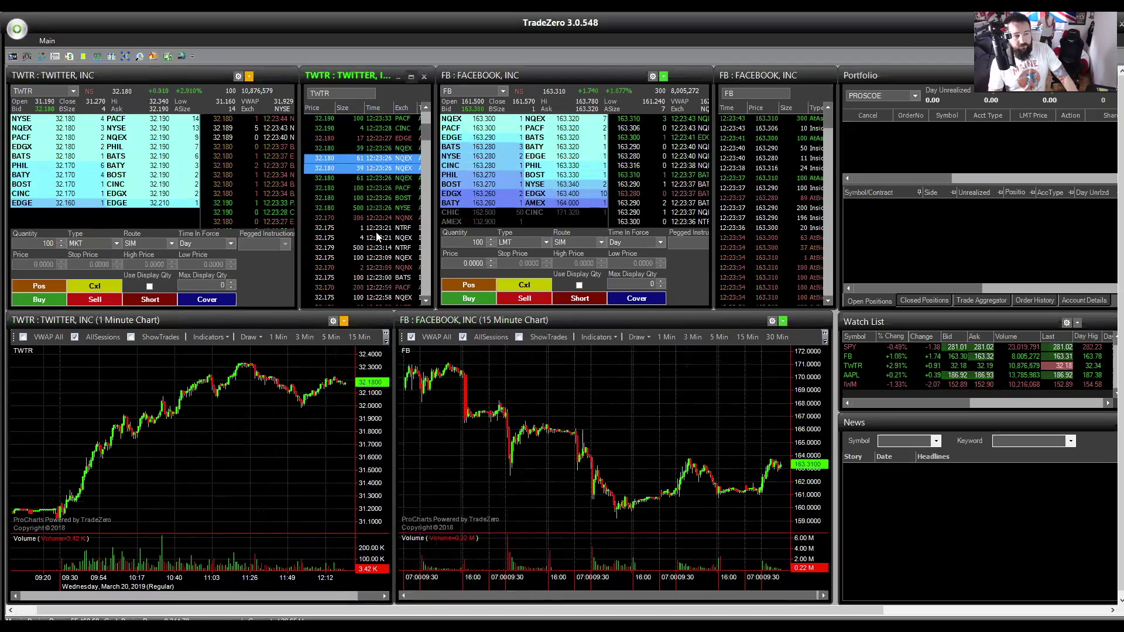
scroll(378, 234, down, 4)
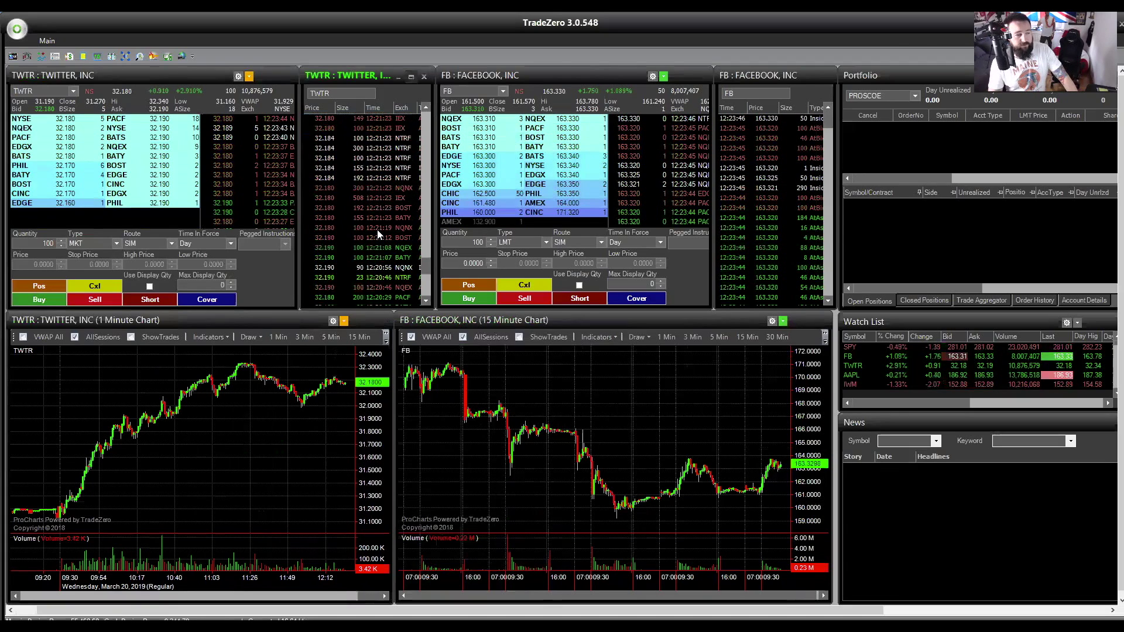
scroll(377, 234, up, 10)
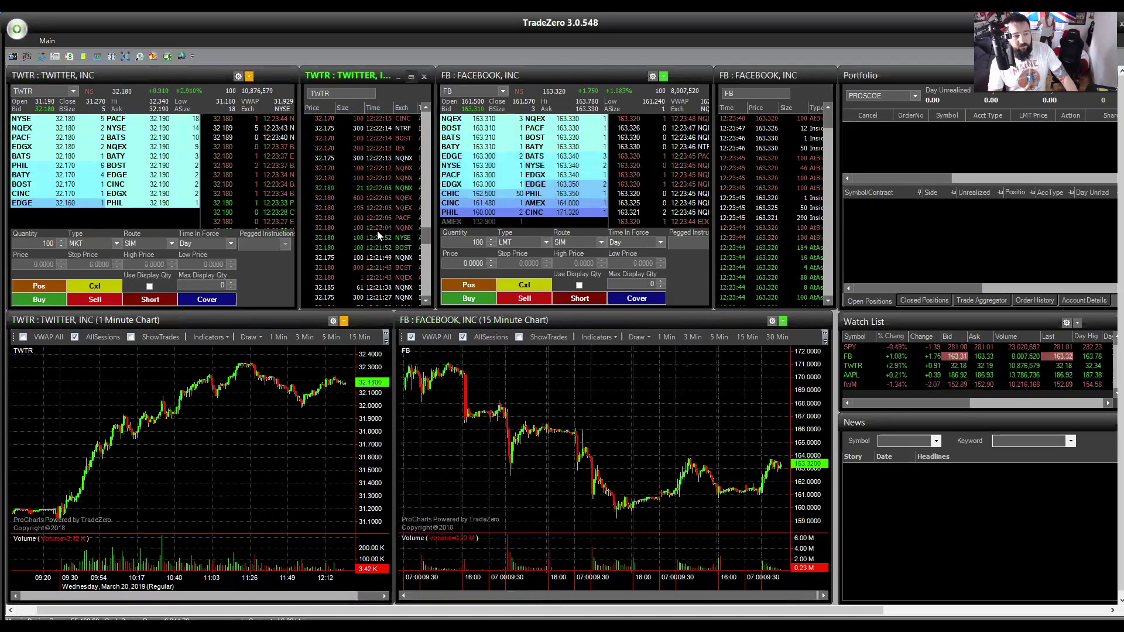
scroll(376, 235, up, 5)
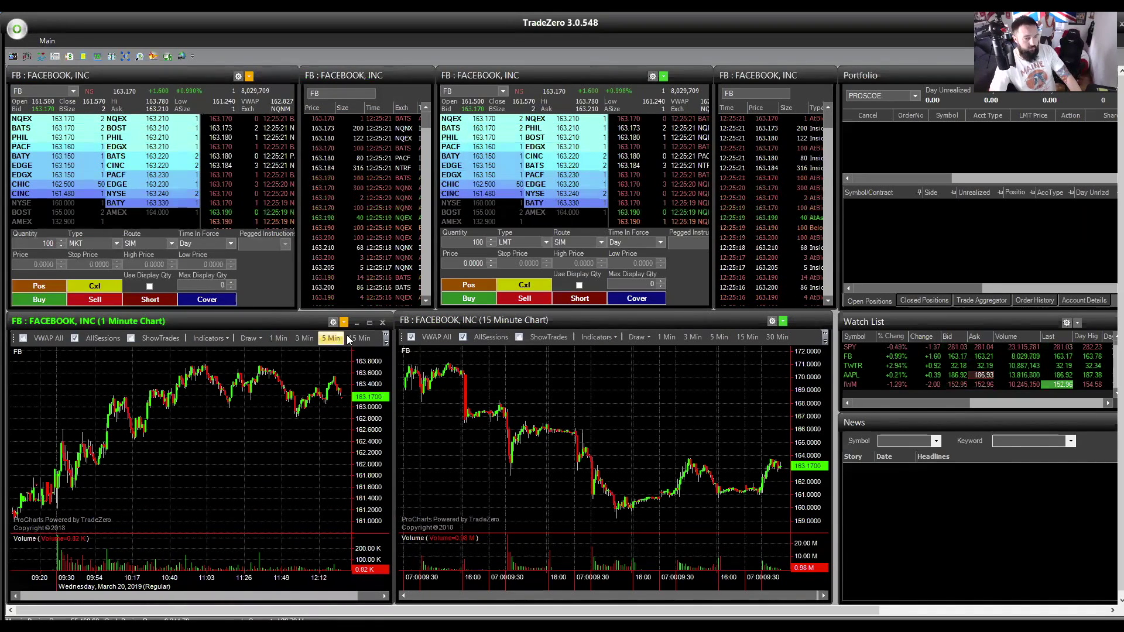
Enlarge the FB 1-minute chart to fill the workspace and zoom it in and out.
click(369, 323)
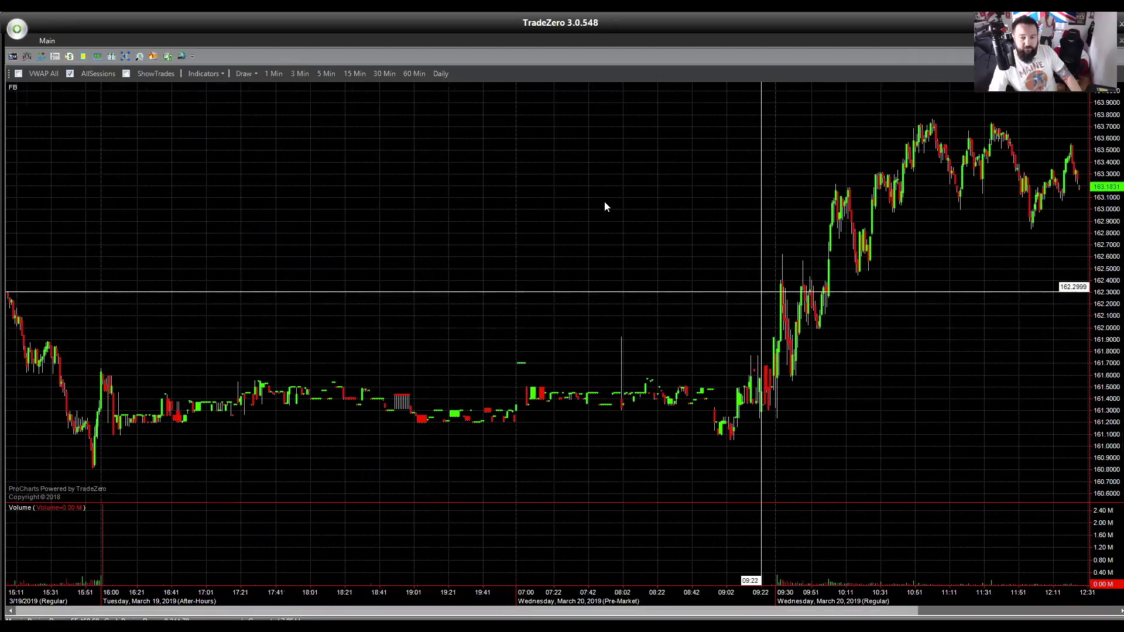
scroll(698, 243, up, 5)
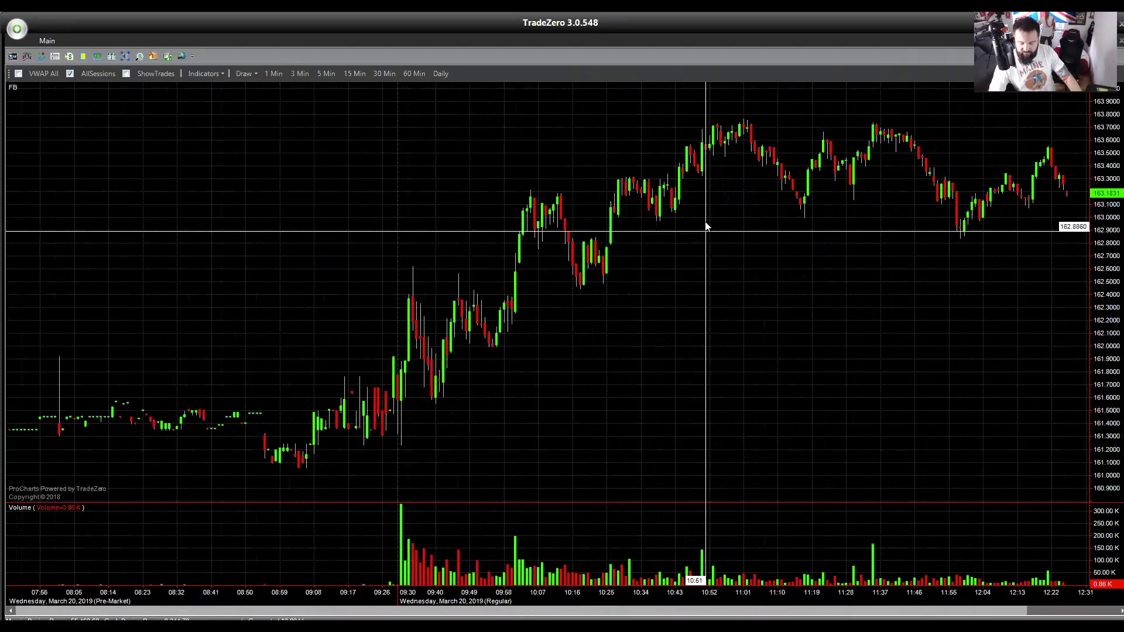
scroll(706, 225, up, 3)
scroll(705, 219, down, 3)
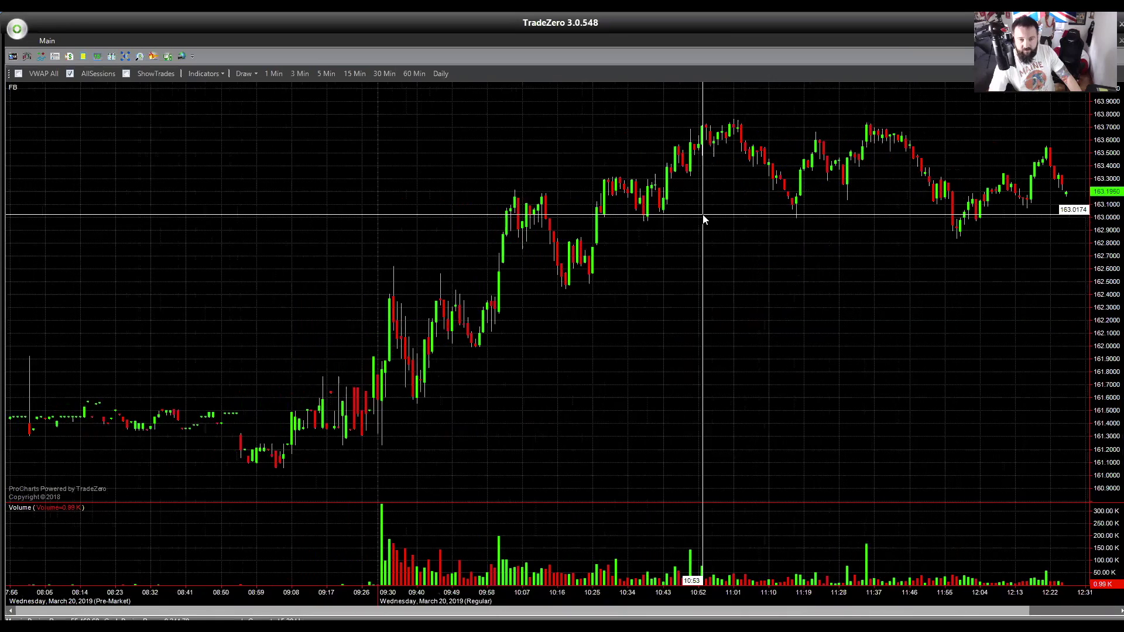
scroll(704, 219, down, 2)
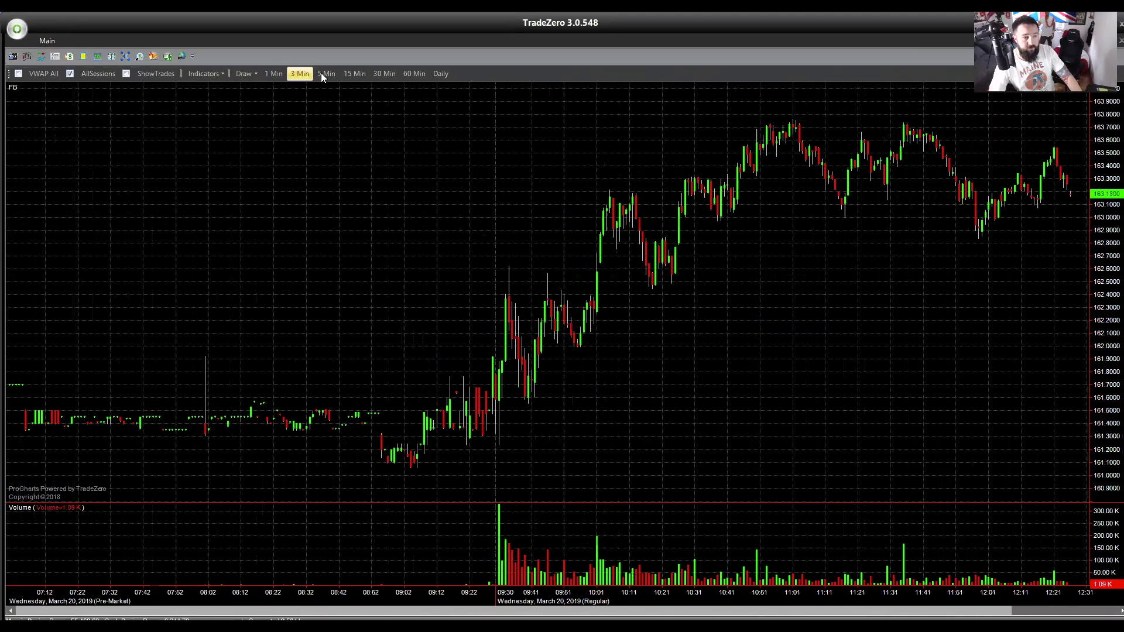
Add the MACD indicator from Moving Average Based, keeping its default 12/26/9 settings.
click(253, 73)
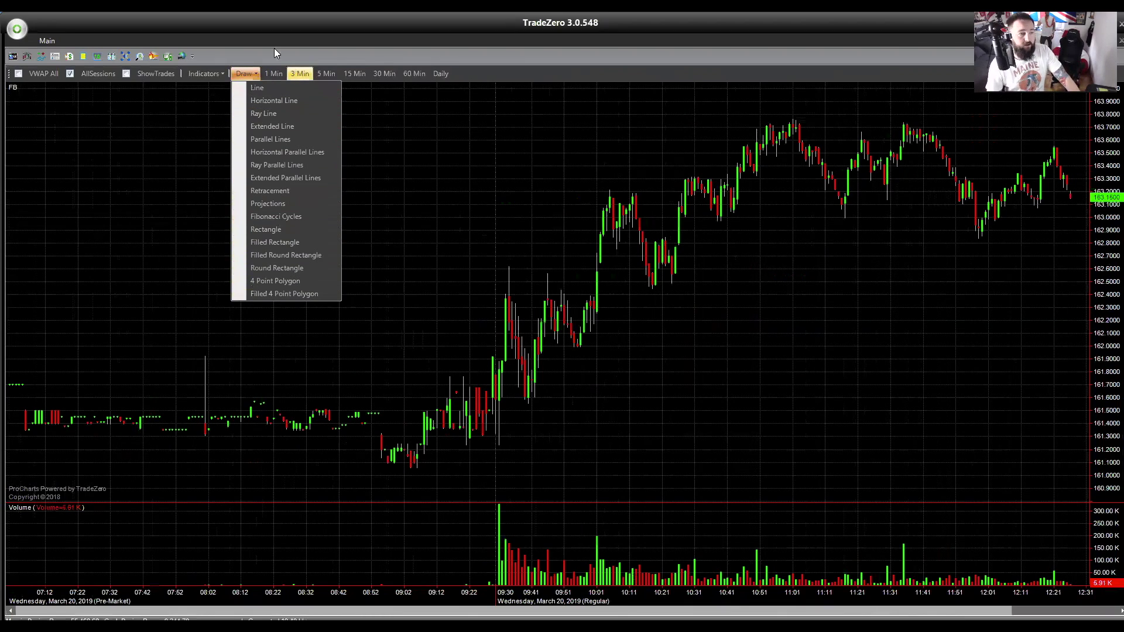
click(240, 59)
click(239, 74)
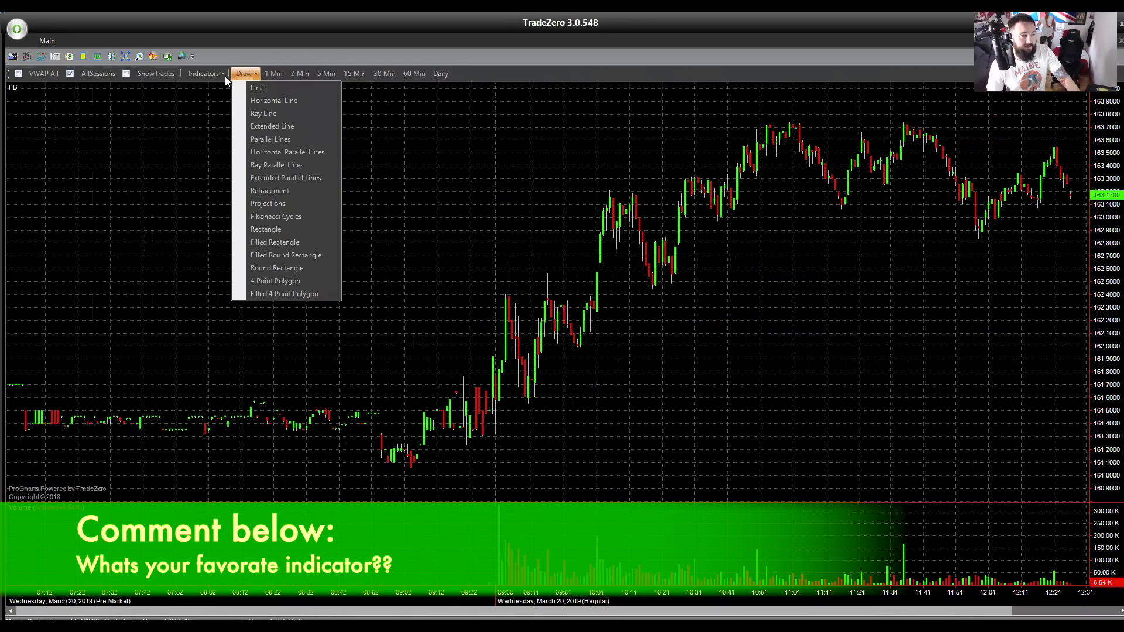
click(224, 76)
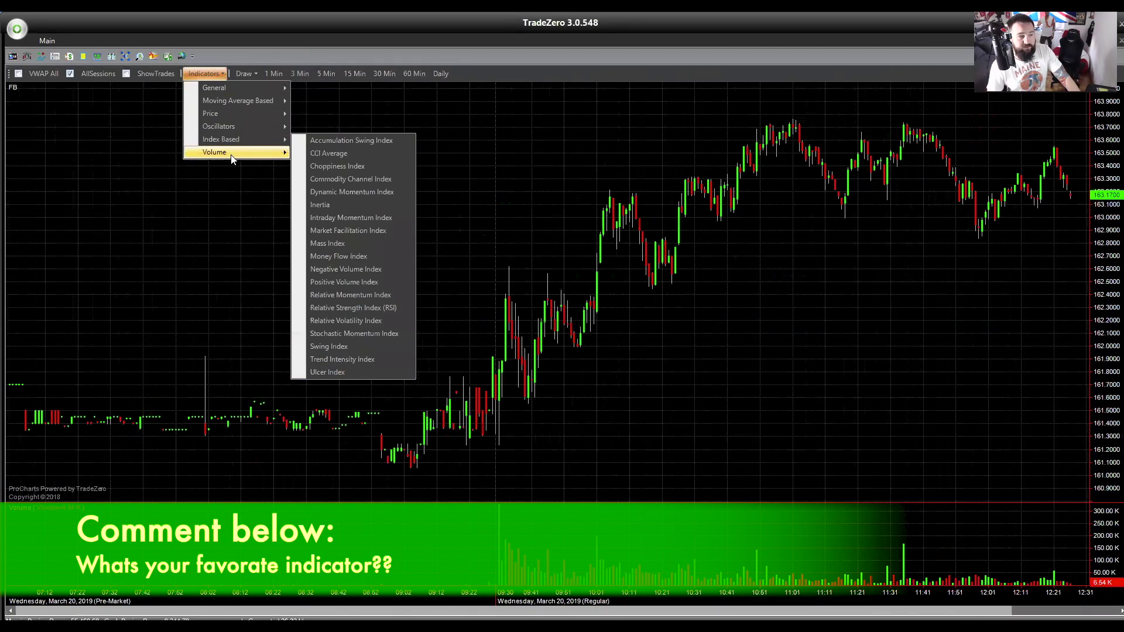
mouse_move(268, 152)
mouse_move(266, 128)
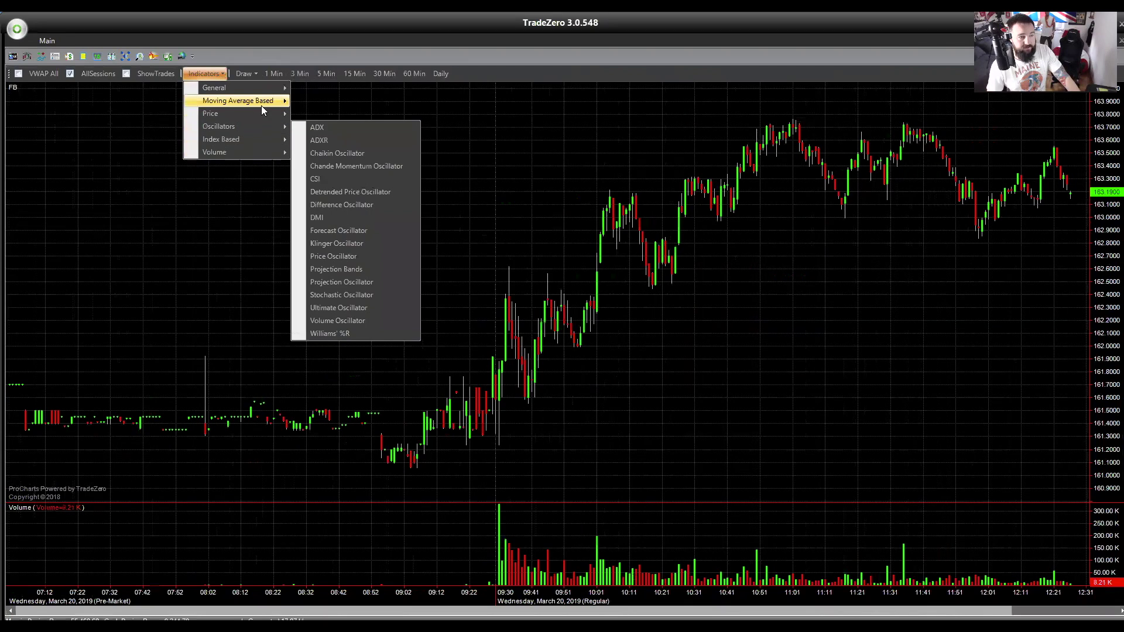
mouse_move(271, 104)
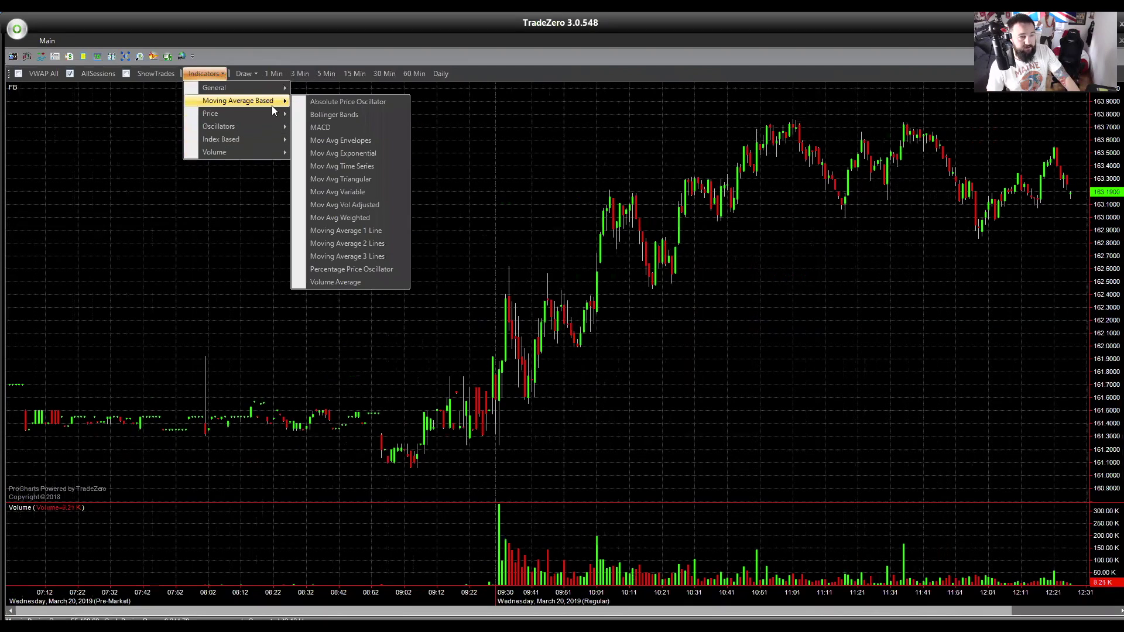
click(356, 126)
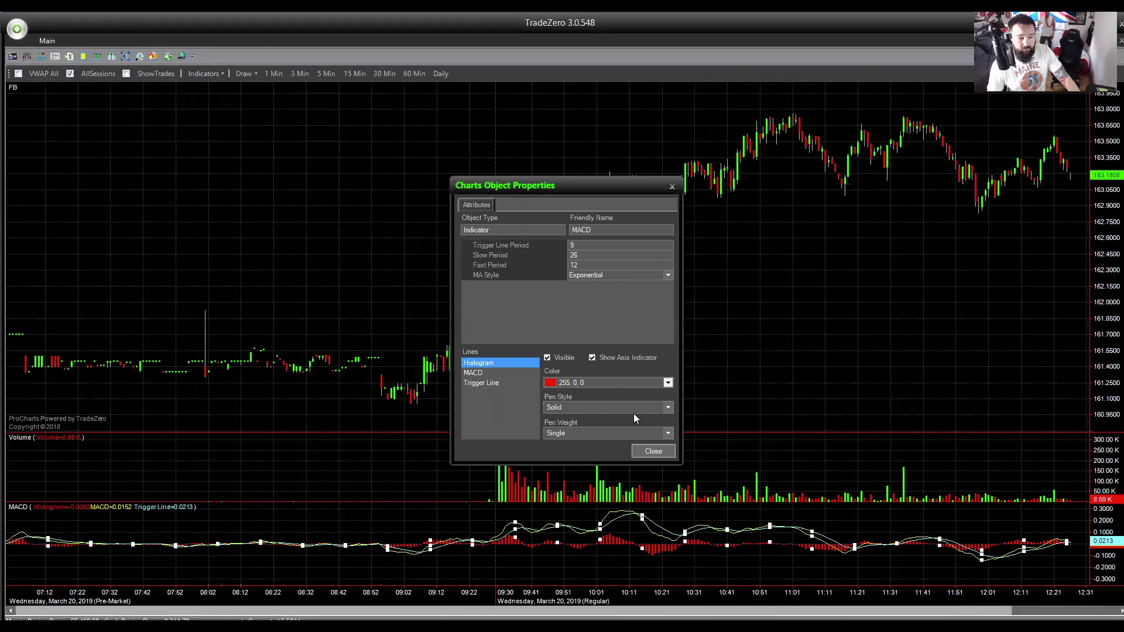
click(652, 451)
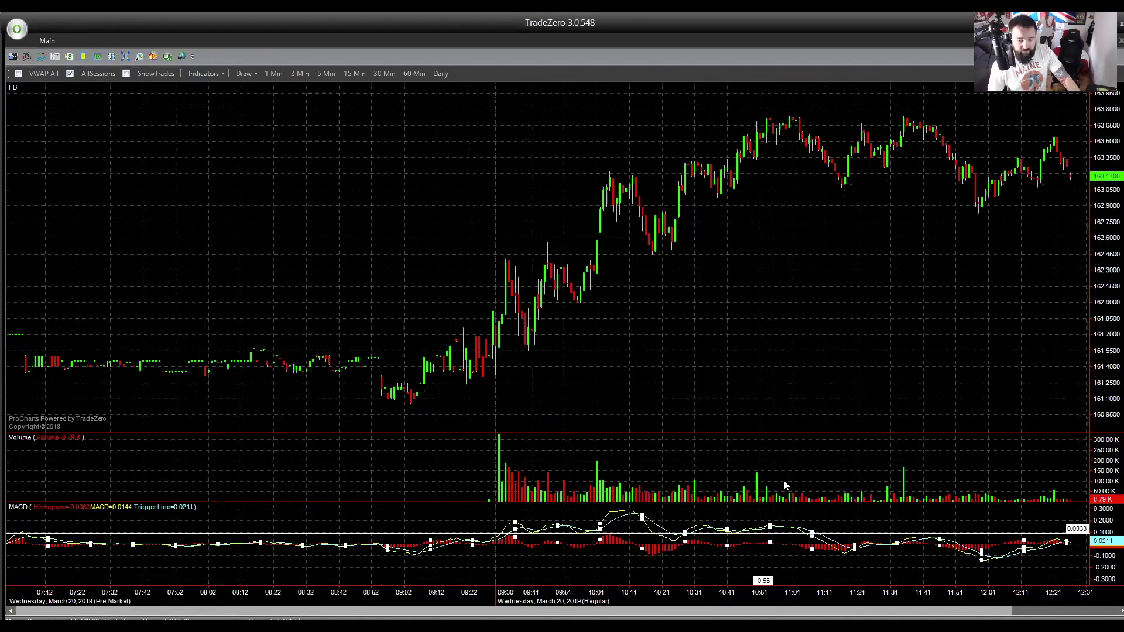
Restore the full workspace and set the 1-minute chart to AllSessions.
double_click(104, 349)
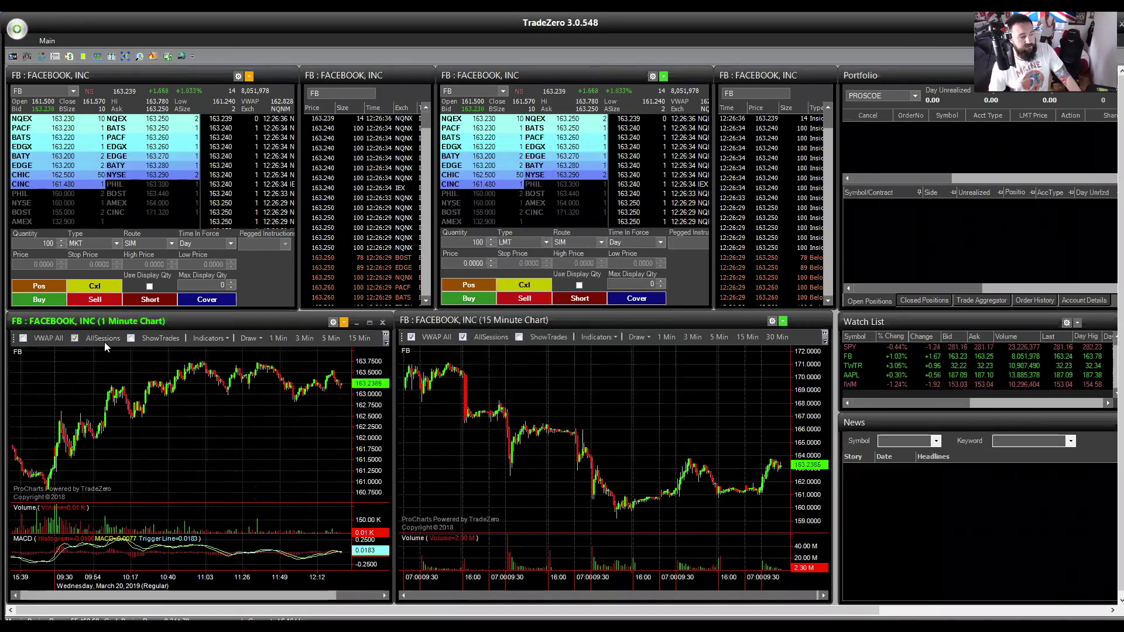
click(104, 342)
scroll(180, 435, down, 3)
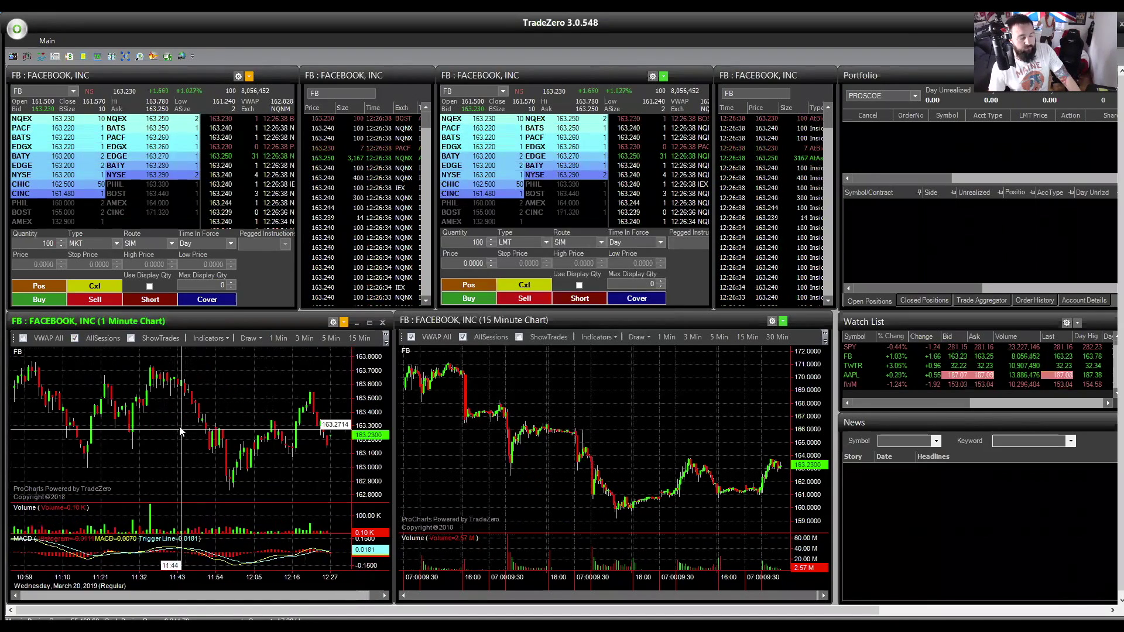
scroll(182, 397, down, 3)
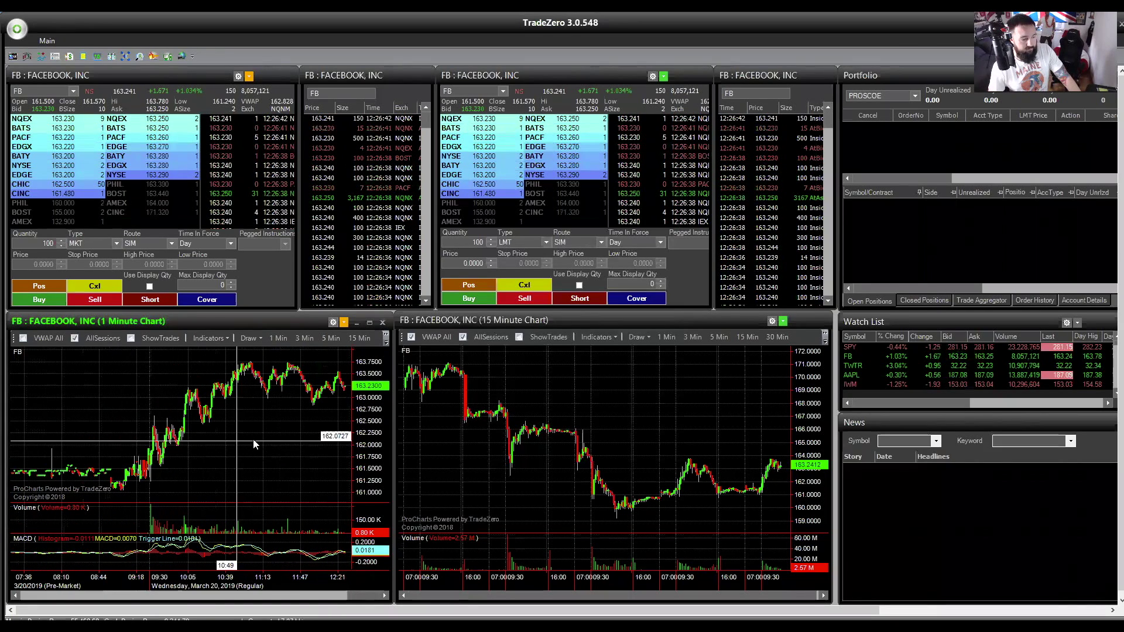
click(96, 338)
scroll(82, 427, down, 3)
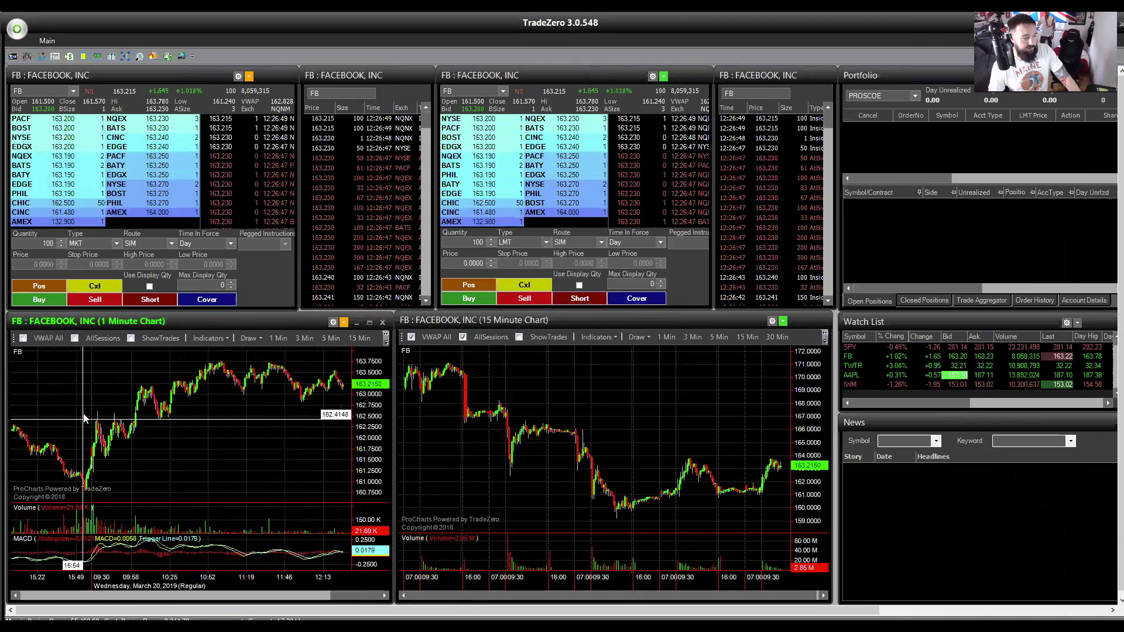
scroll(84, 408, up, 3)
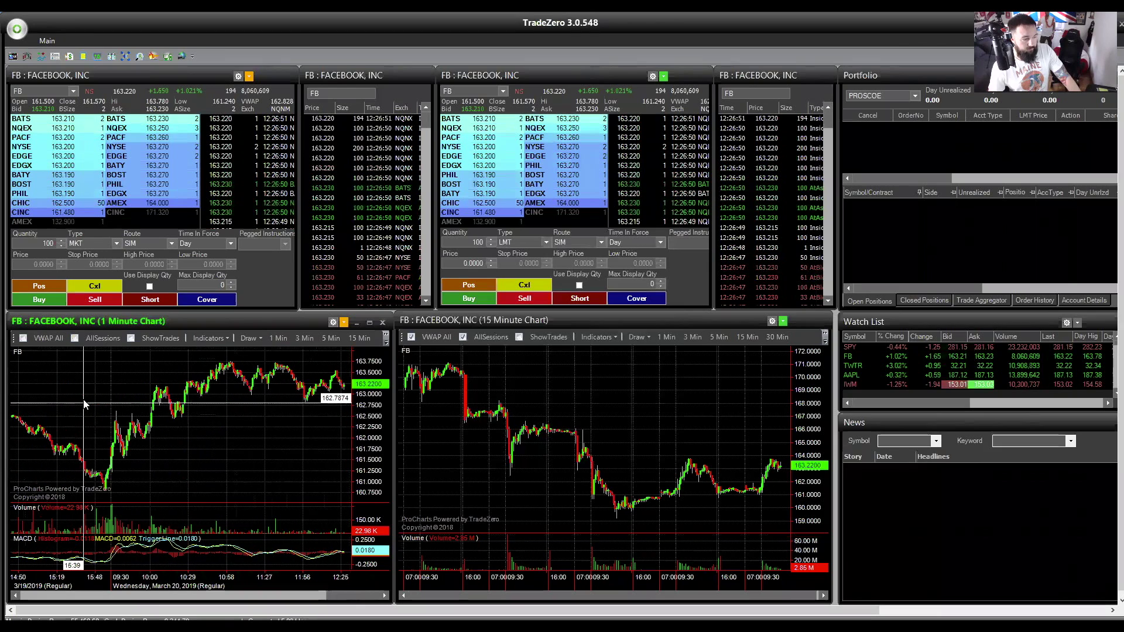
click(88, 340)
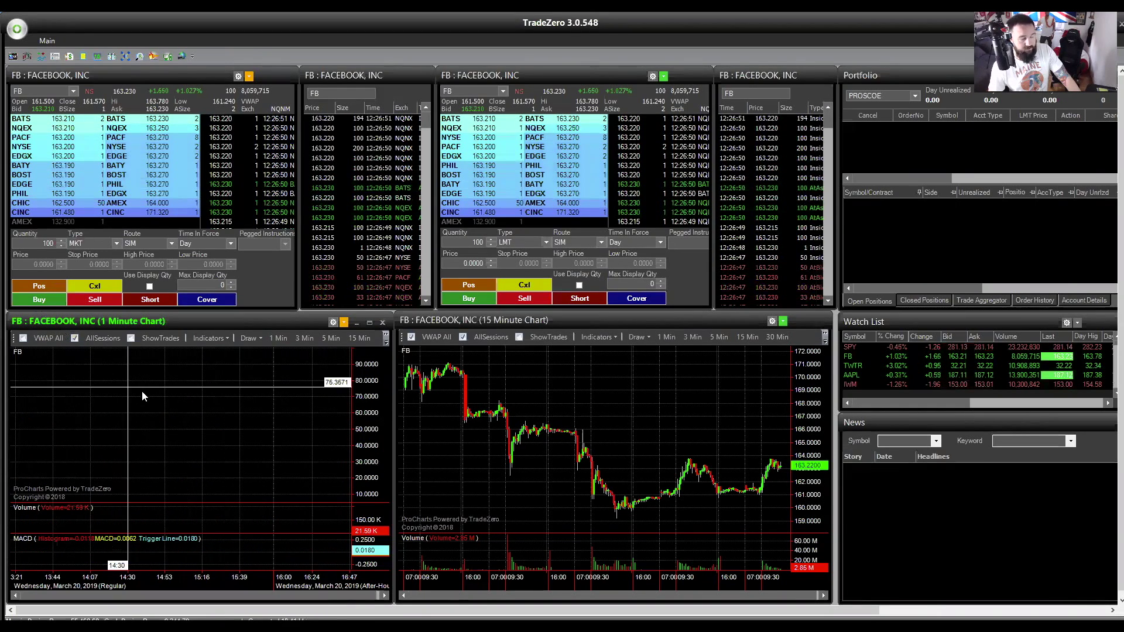
Turn on ShowTrades on both the 1-minute and 15-minute FB charts.
click(148, 340)
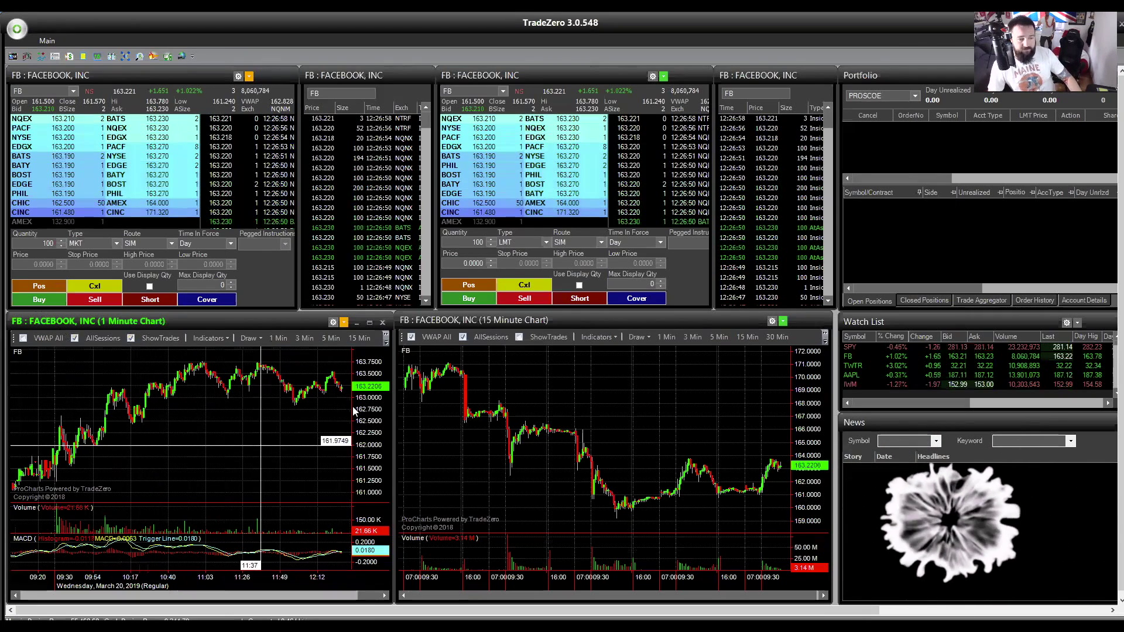
click(538, 342)
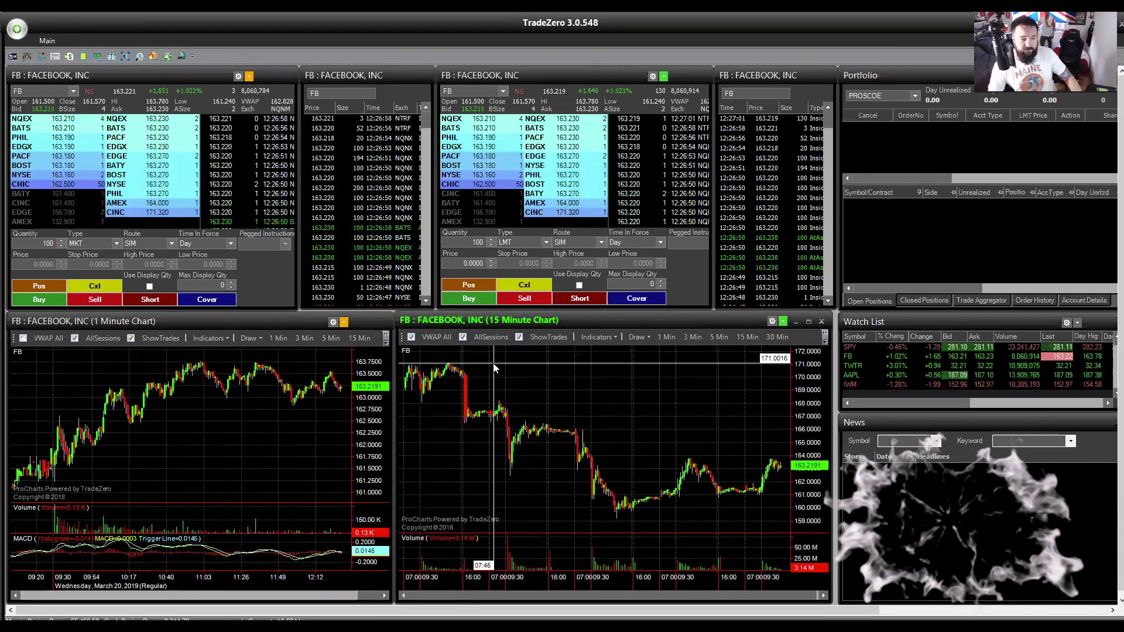
click(475, 242)
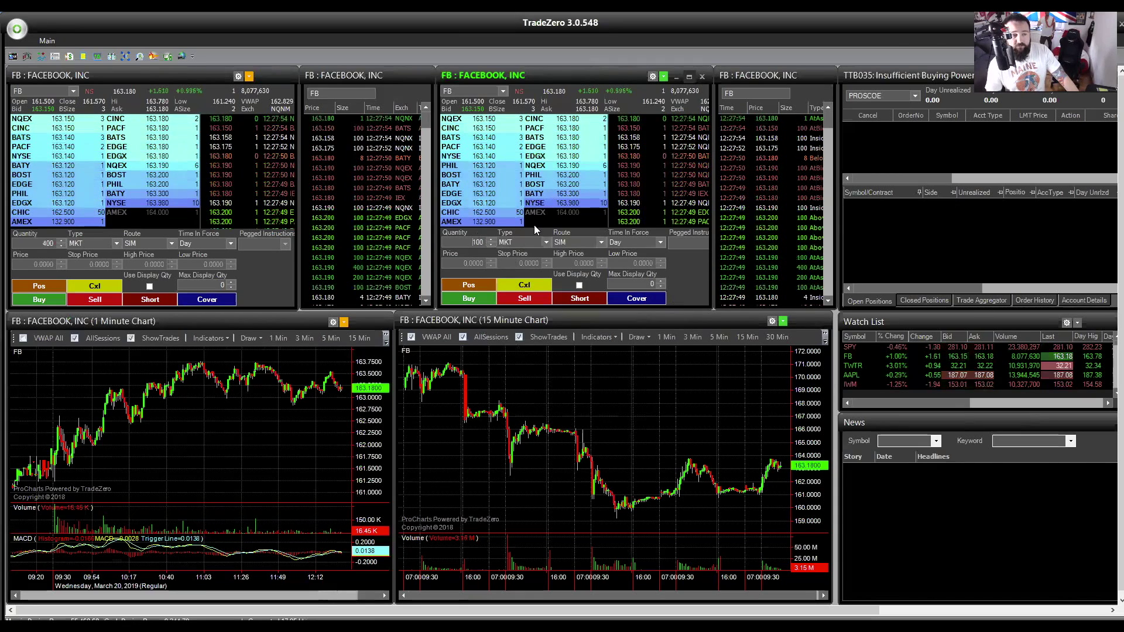
Leave the order type on MKT and buy 100 FB shares at market.
click(539, 241)
click(538, 244)
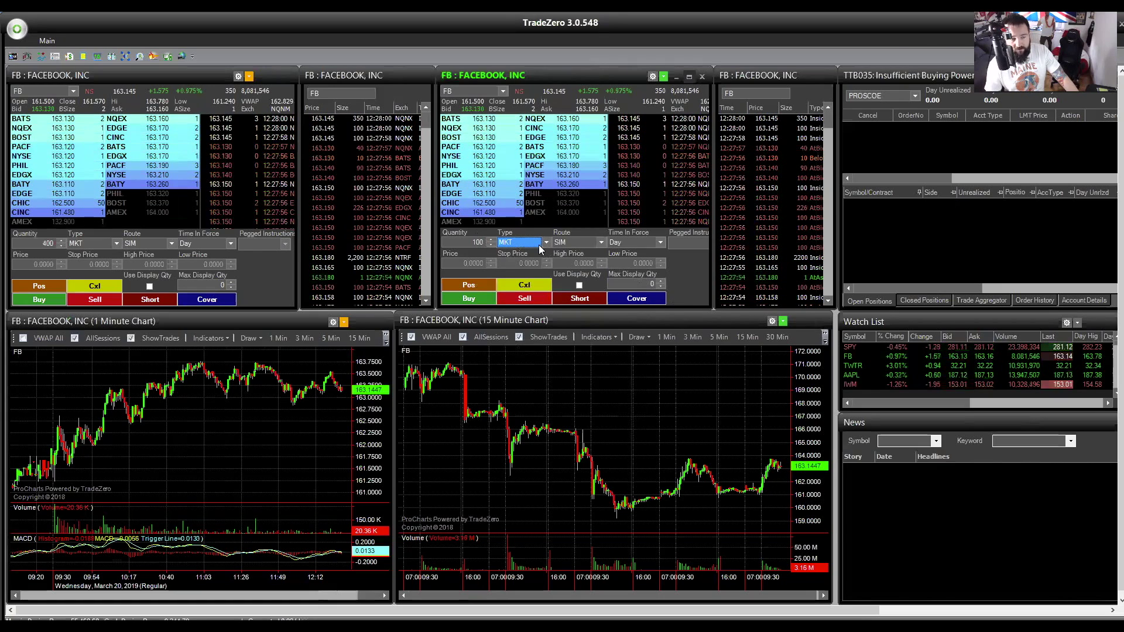
click(480, 298)
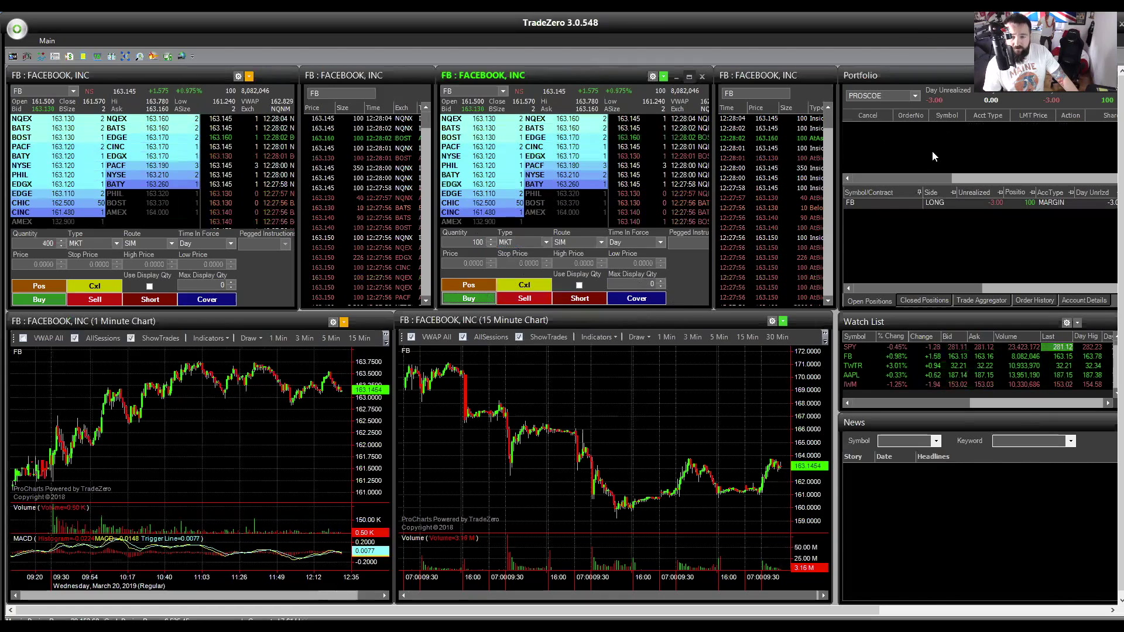
Float and maximize the Portfolio, then move %GainLoss and Realized right after Position.
double_click(880, 247)
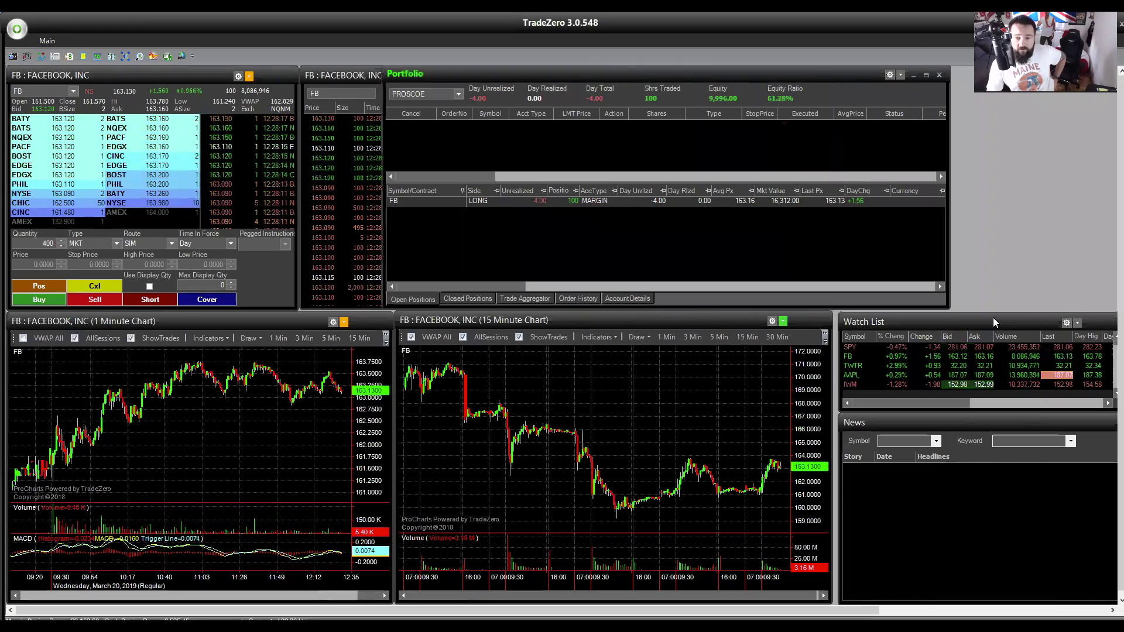
double_click(819, 74)
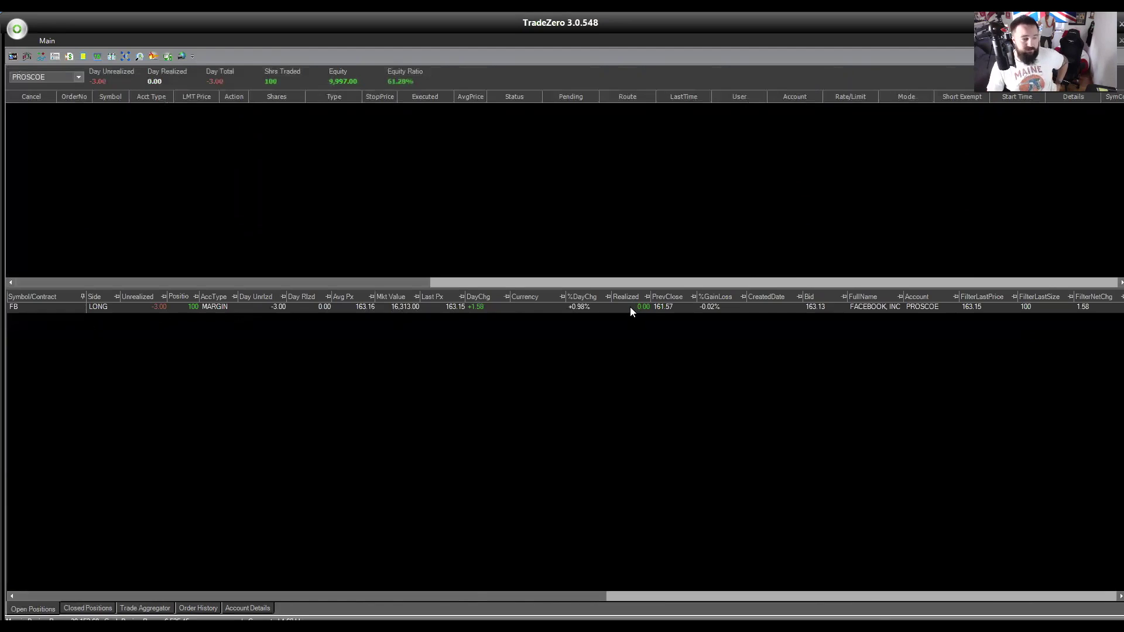
click(702, 295)
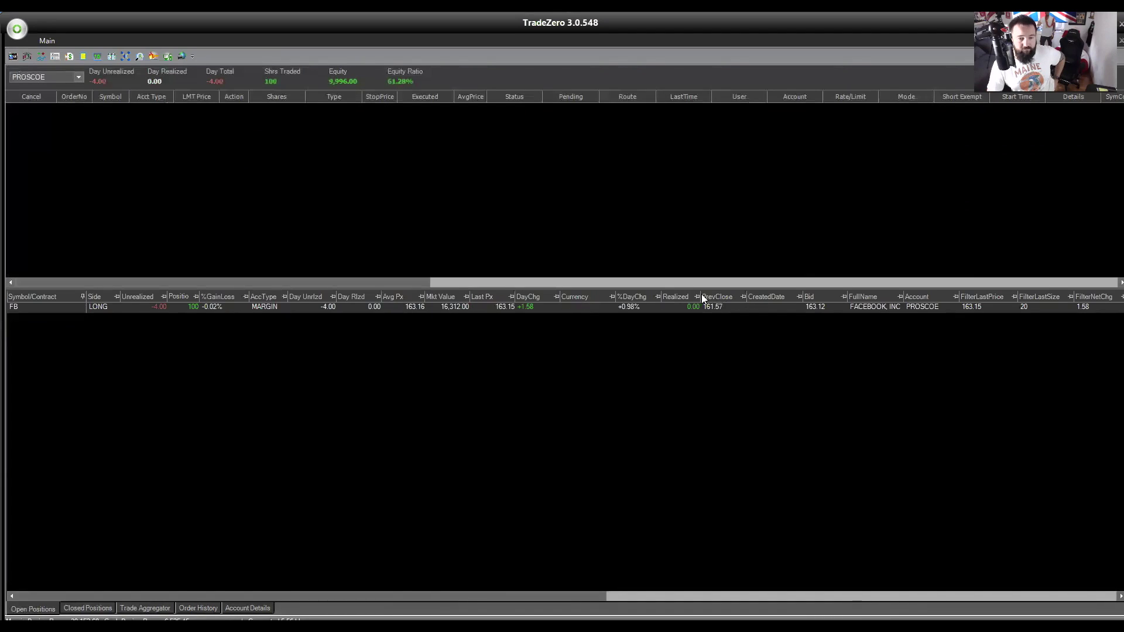
click(658, 297)
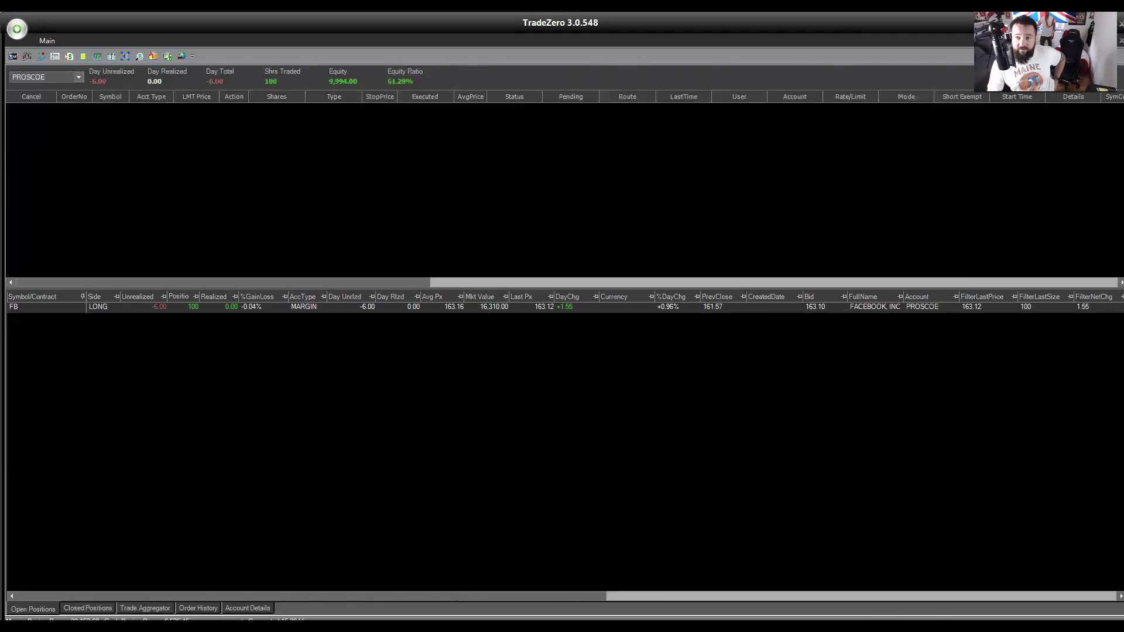
Restore the Portfolio to normal size and dock it back into its workspace slot.
click(1106, 40)
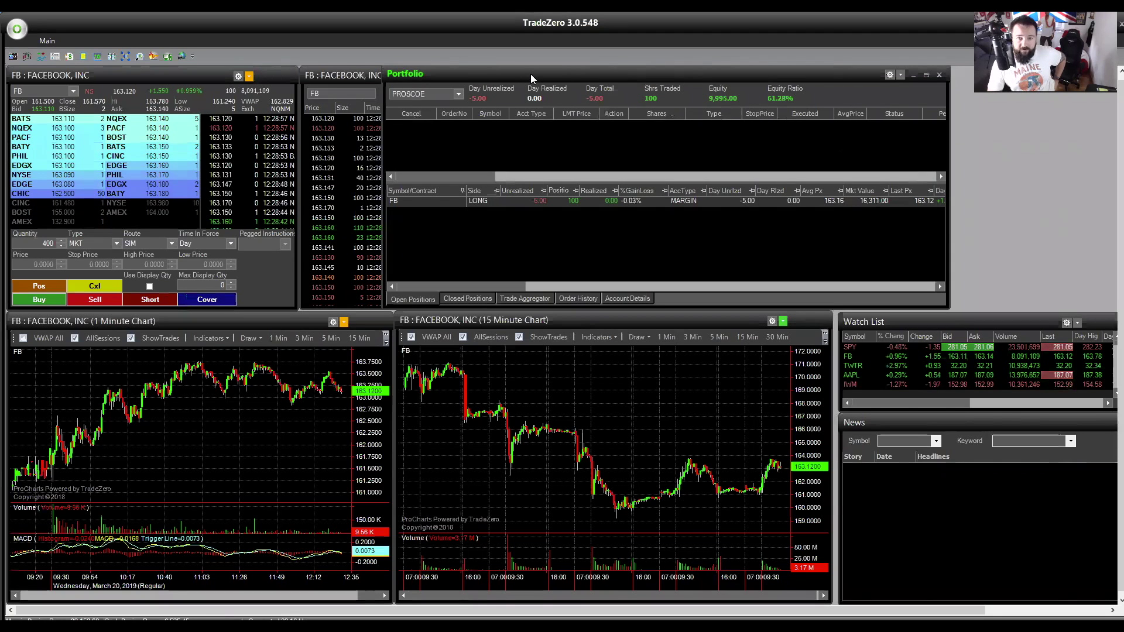
drag(531, 74, 987, 75)
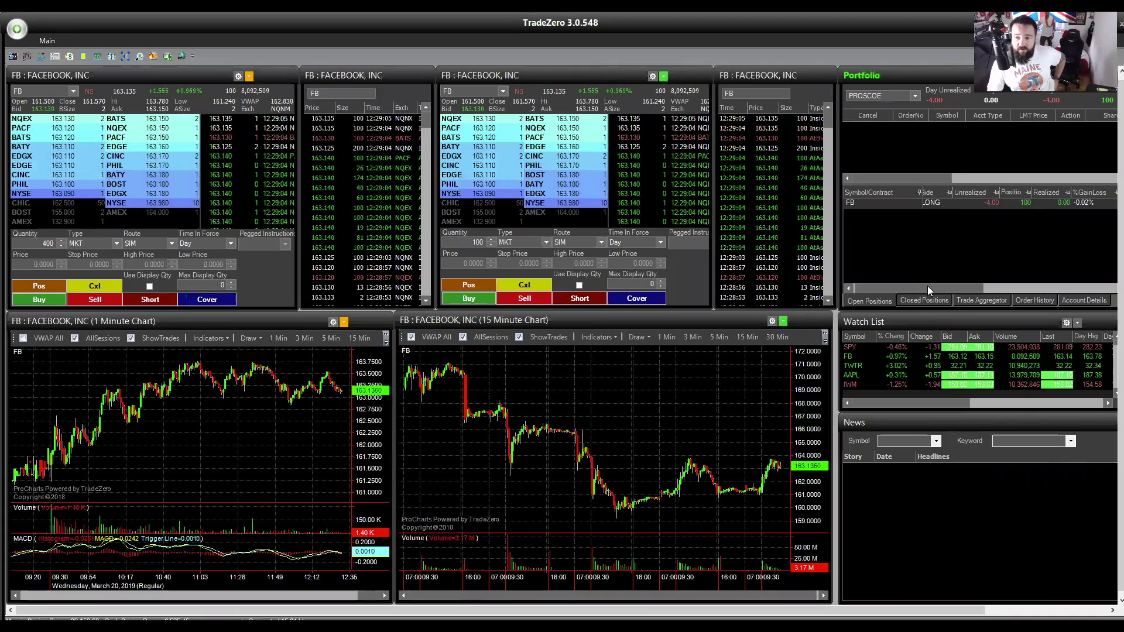
click(928, 287)
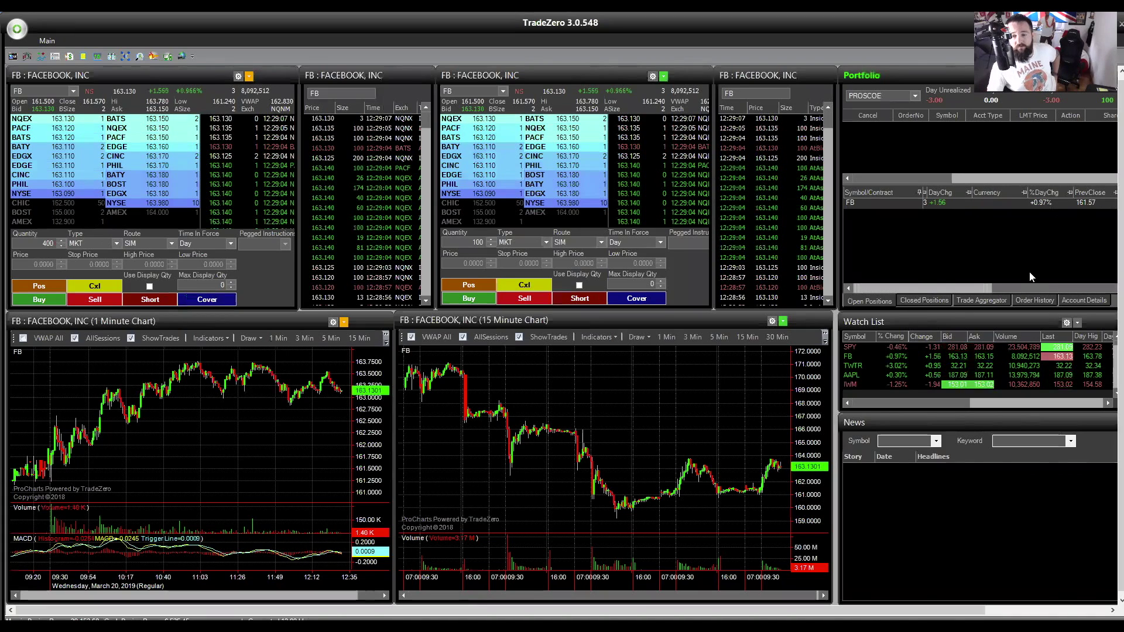
click(934, 288)
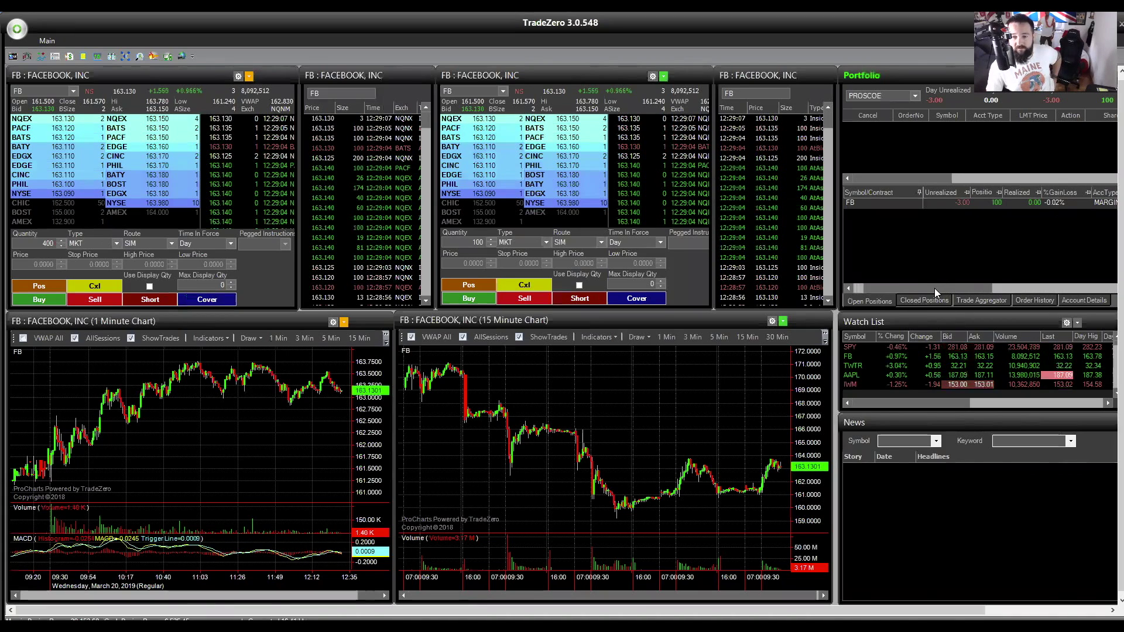
click(849, 287)
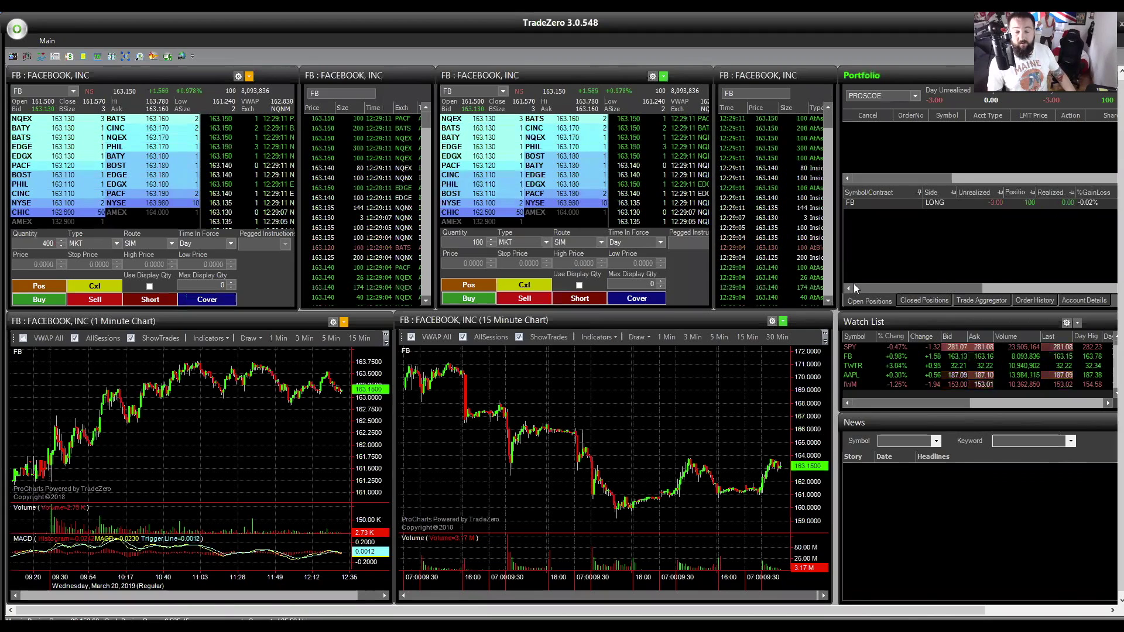
click(537, 241)
click(544, 266)
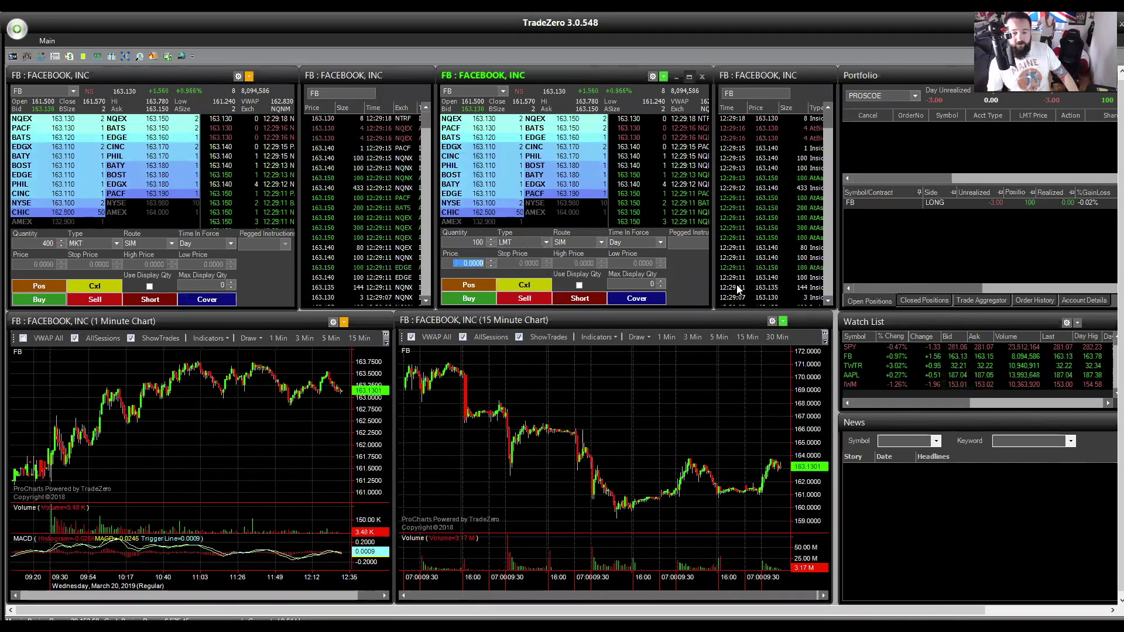
click(725, 426)
scroll(720, 425, up, 5)
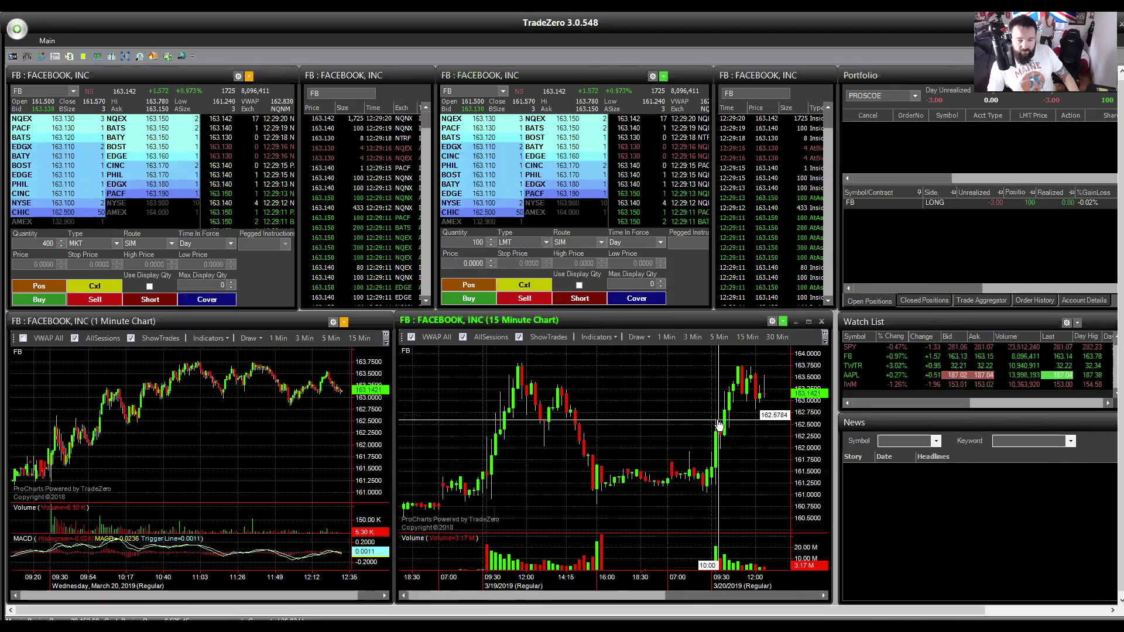
scroll(720, 426, up, 6)
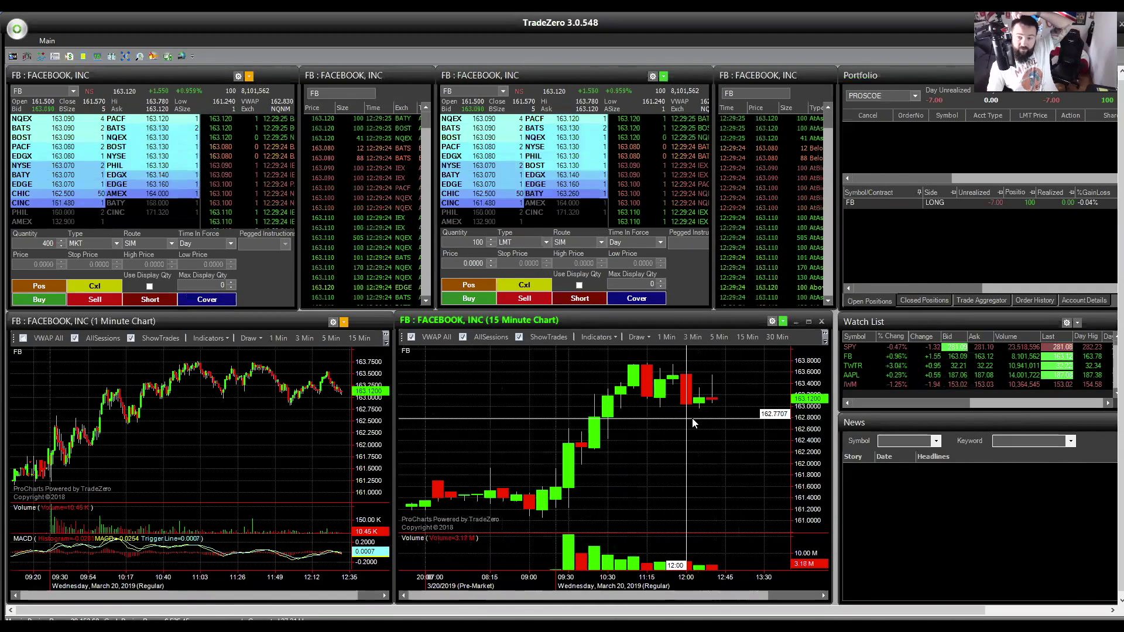
click(1004, 202)
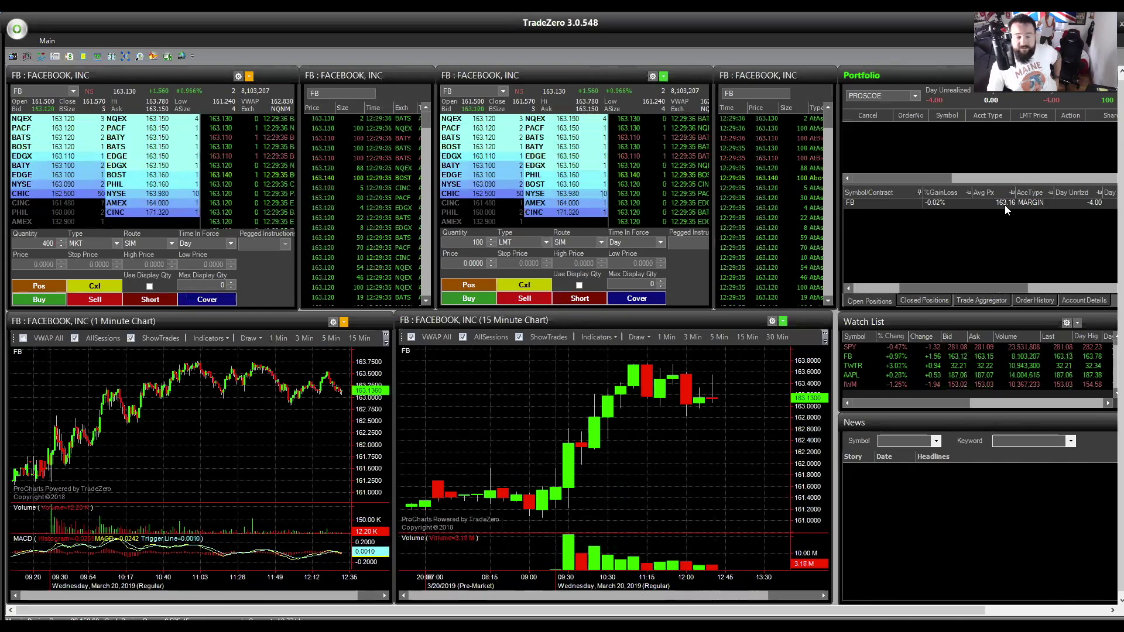
click(591, 270)
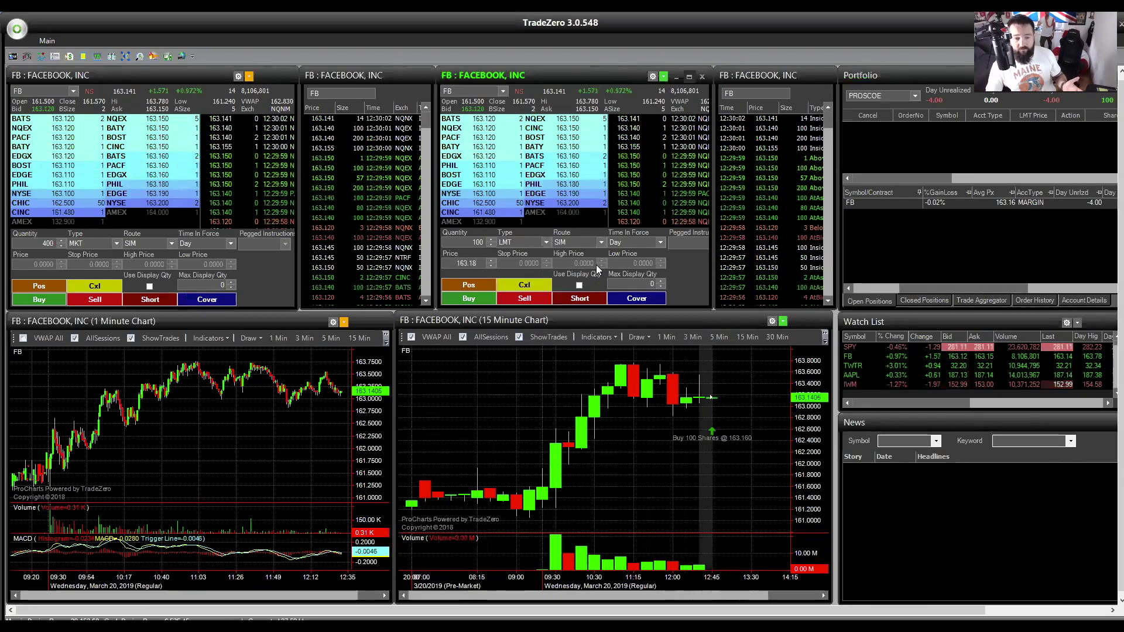
key(BackSpace)
key(BackSpace)
text(25)
click(534, 299)
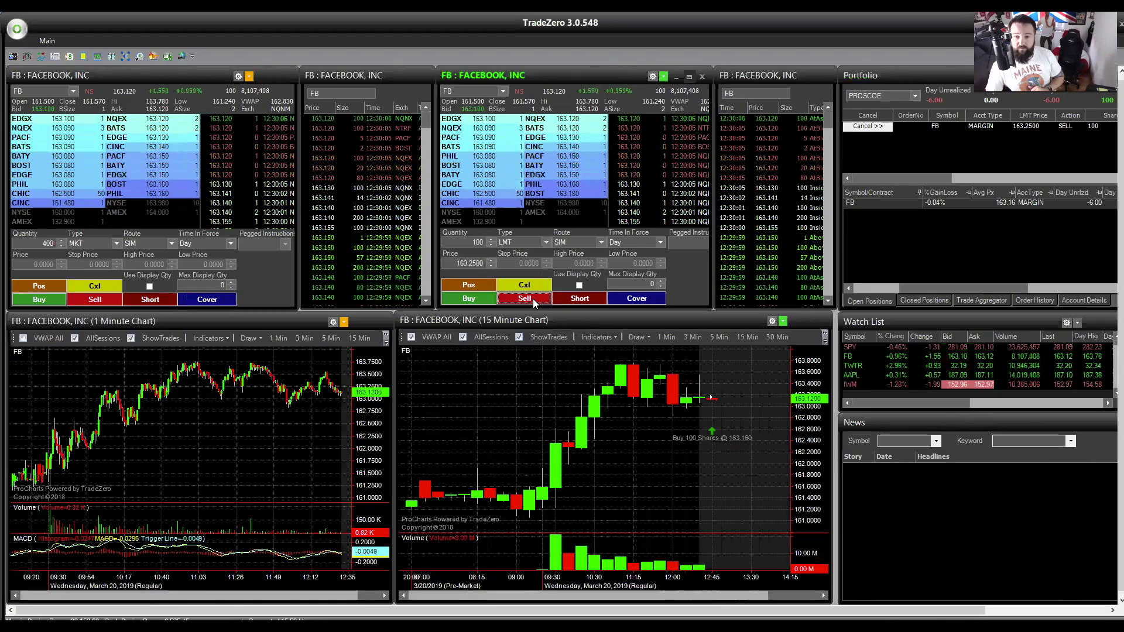
click(680, 479)
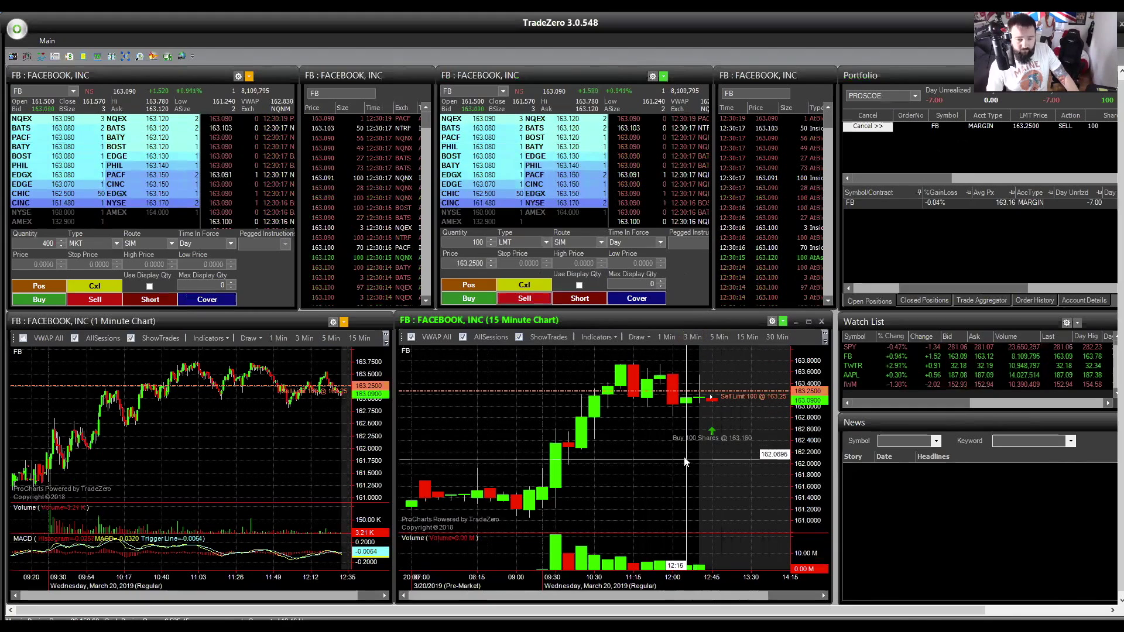
Briefly maximize the 15-minute FB chart, restore it, and uncheck ShowTrades.
double_click(699, 316)
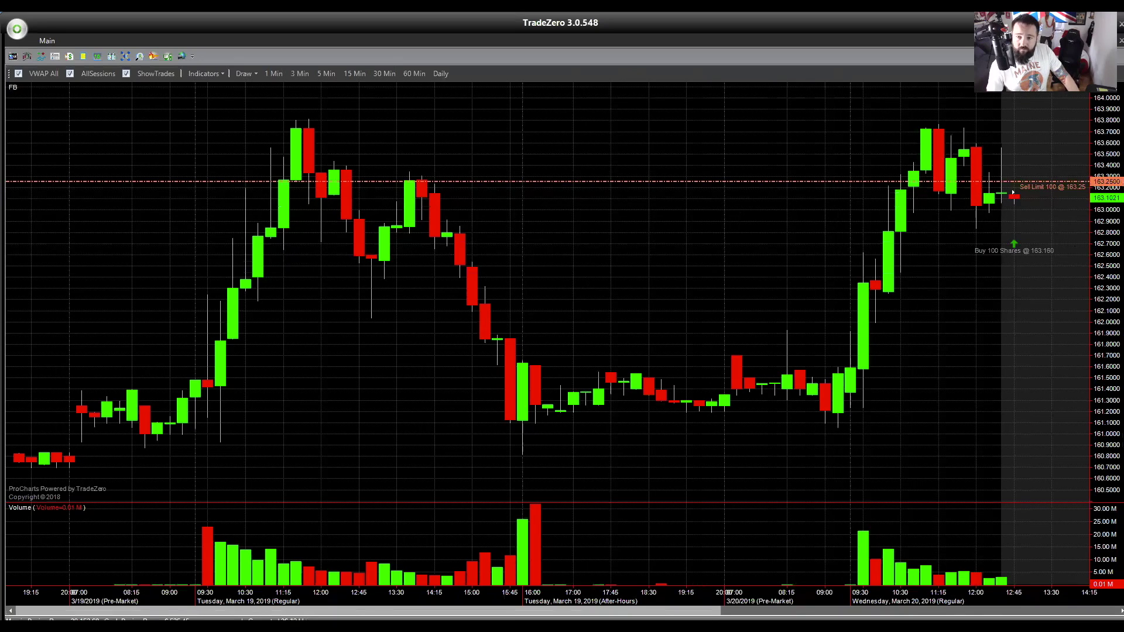
click(1111, 41)
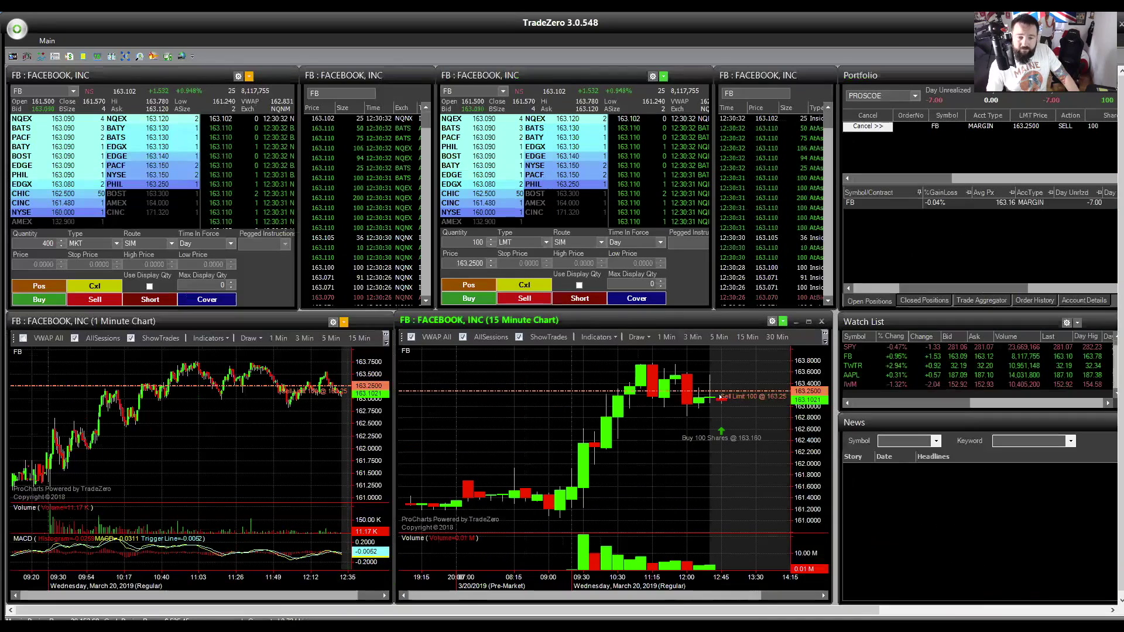
click(556, 339)
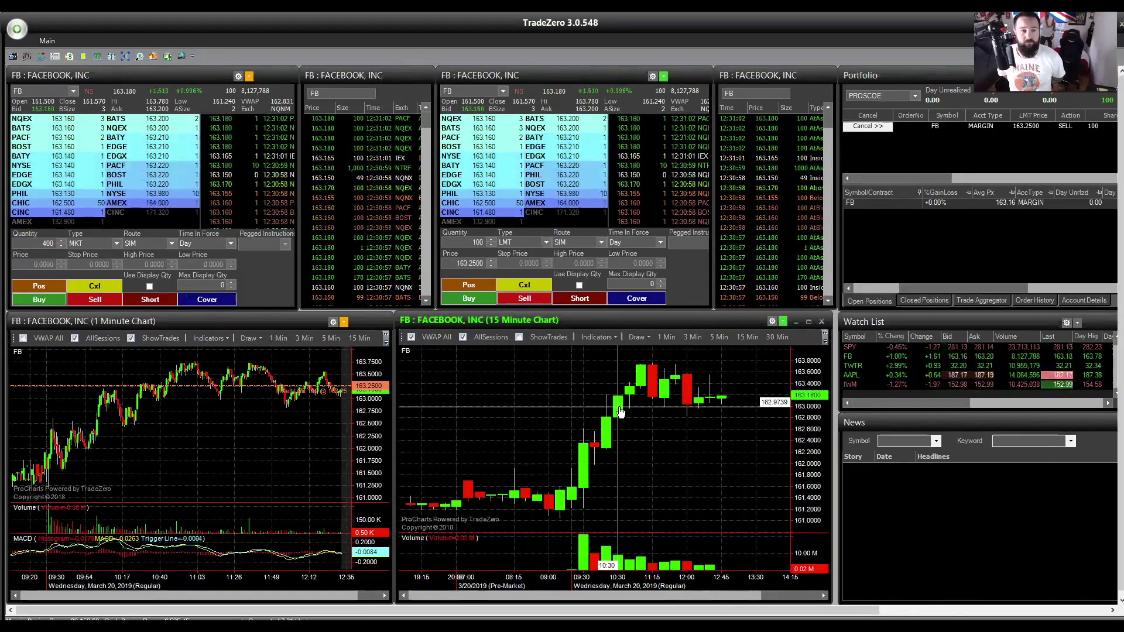
Cancel the working 163.25 sell order and enter 162.9 as the stop price.
click(950, 234)
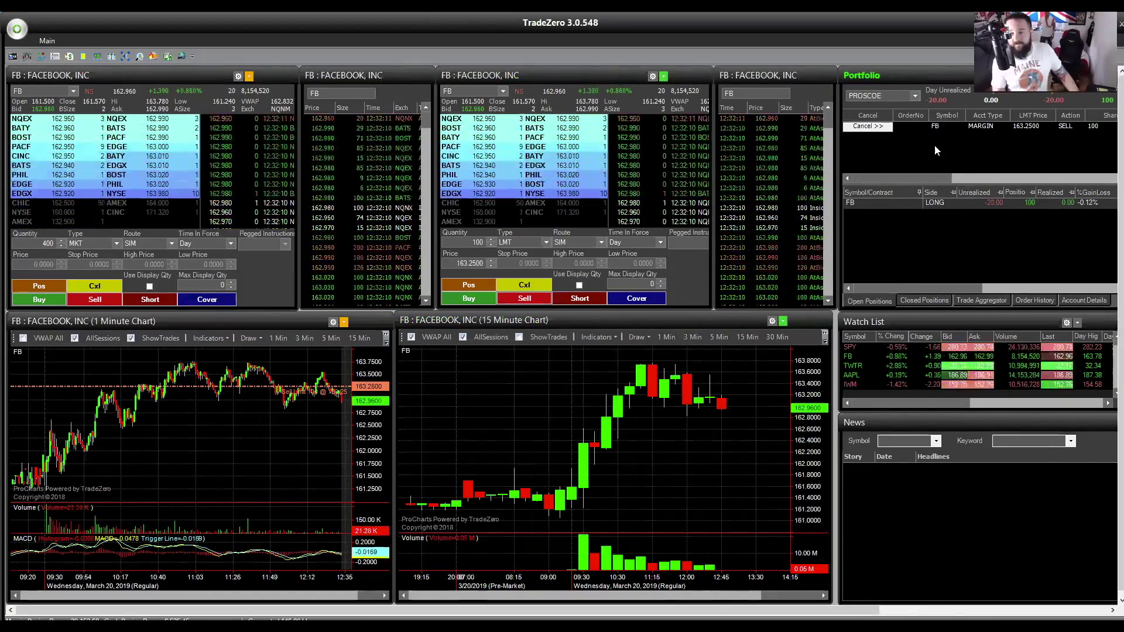
click(866, 127)
click(451, 263)
text(162.9)
key(Tab)
text(162.85)
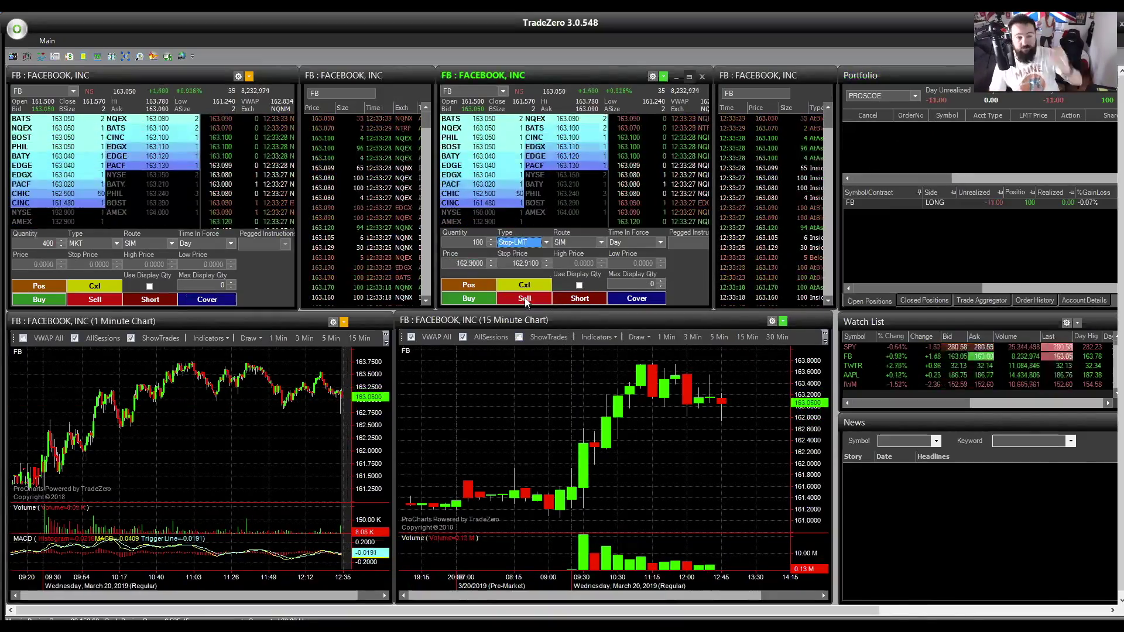
text(162.9)
Sell the 100 FB shares with a 163.08 LMT order, then float the Portfolio panel.
click(518, 242)
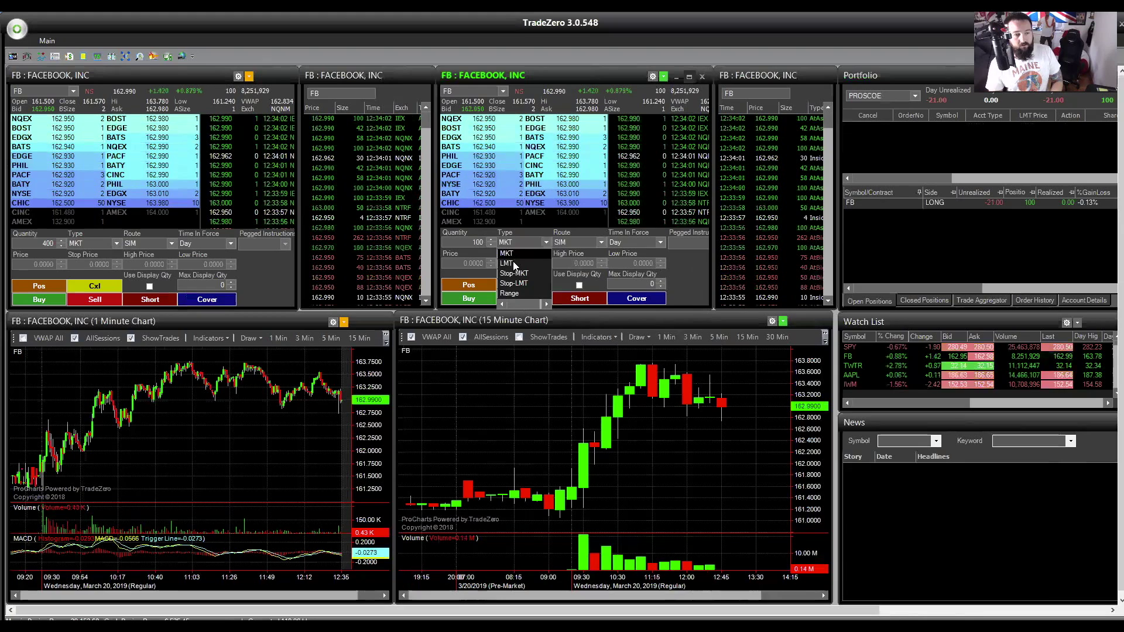
click(513, 262)
click(459, 264)
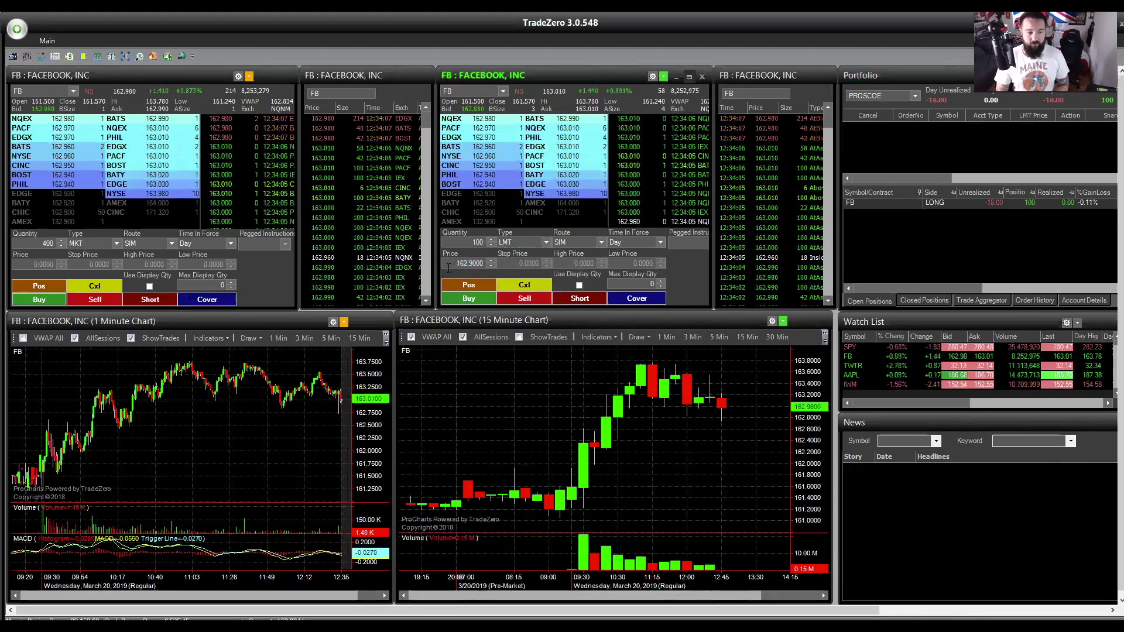
key(ctrl+a)
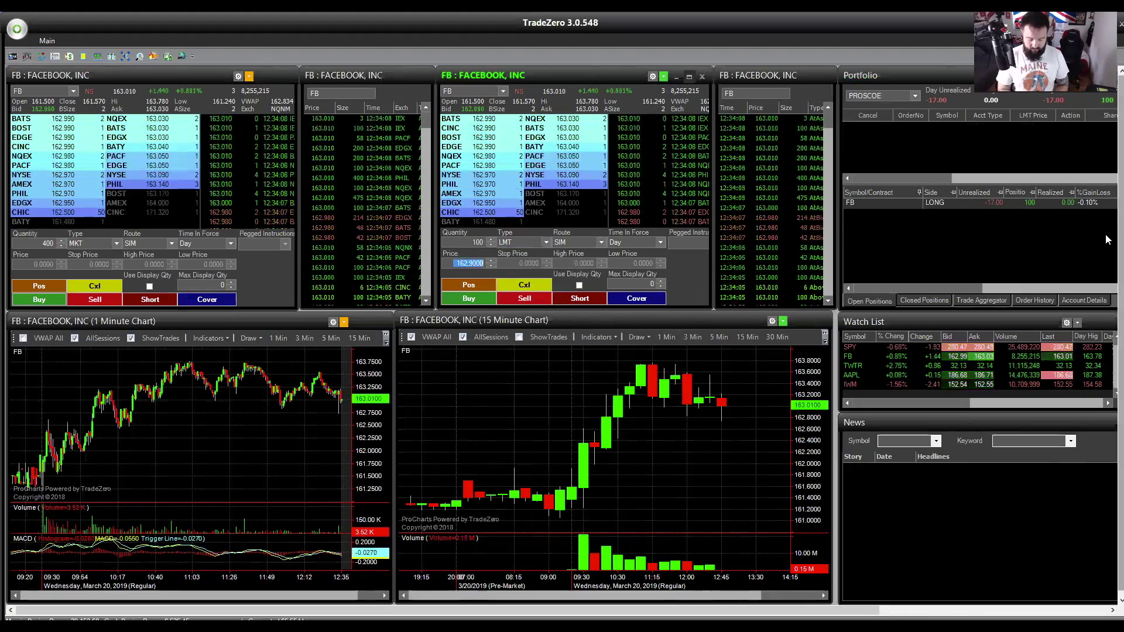
text(163.)
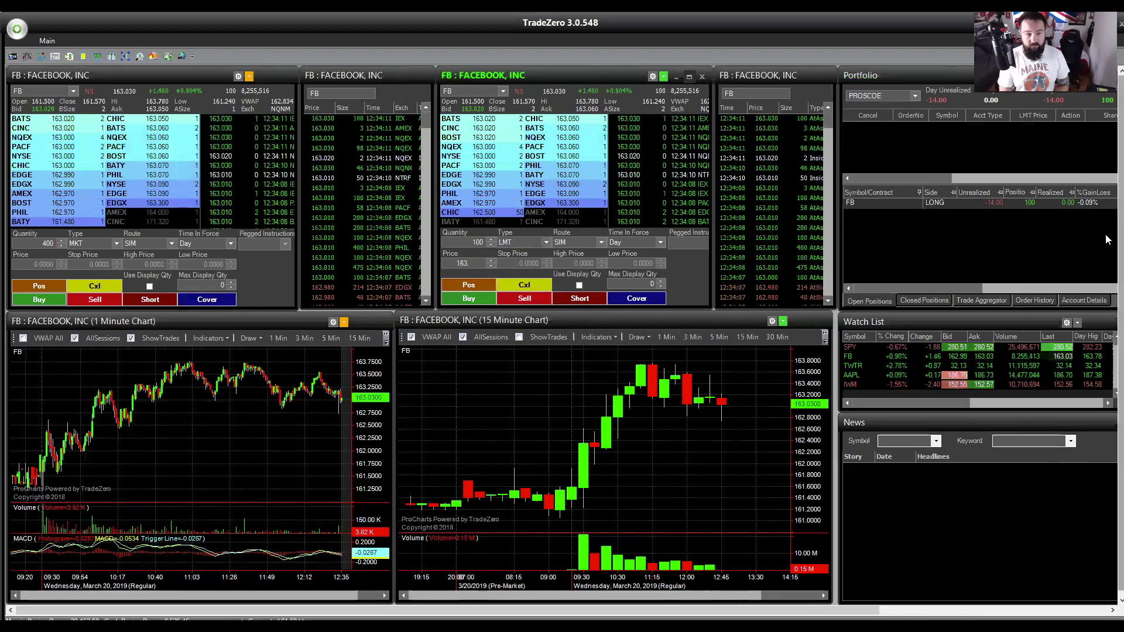
text(08)
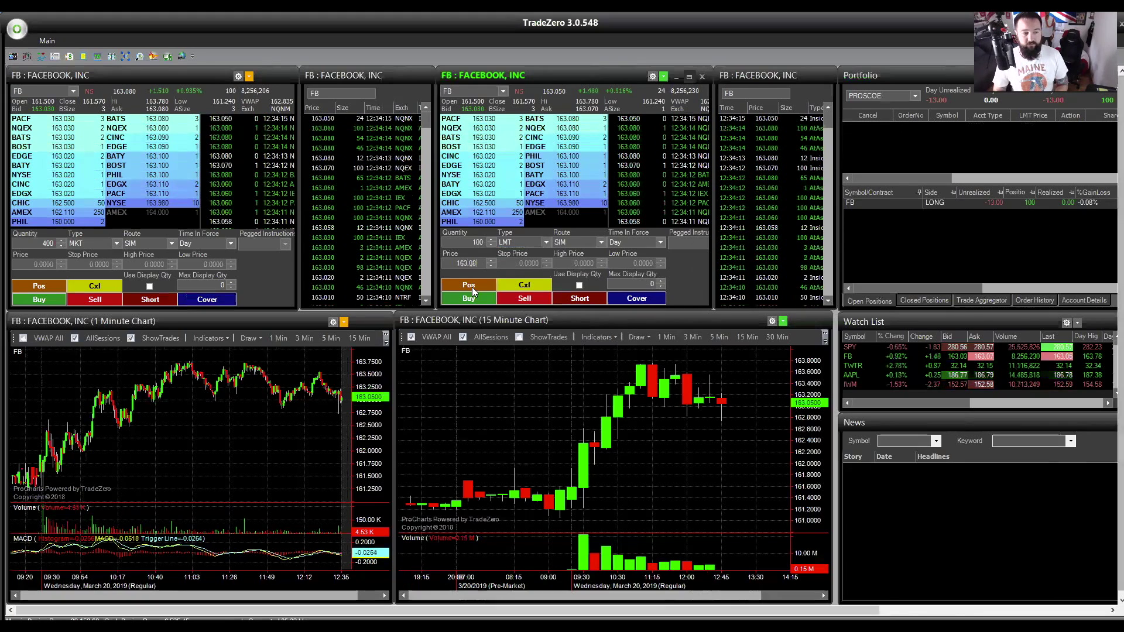
click(531, 301)
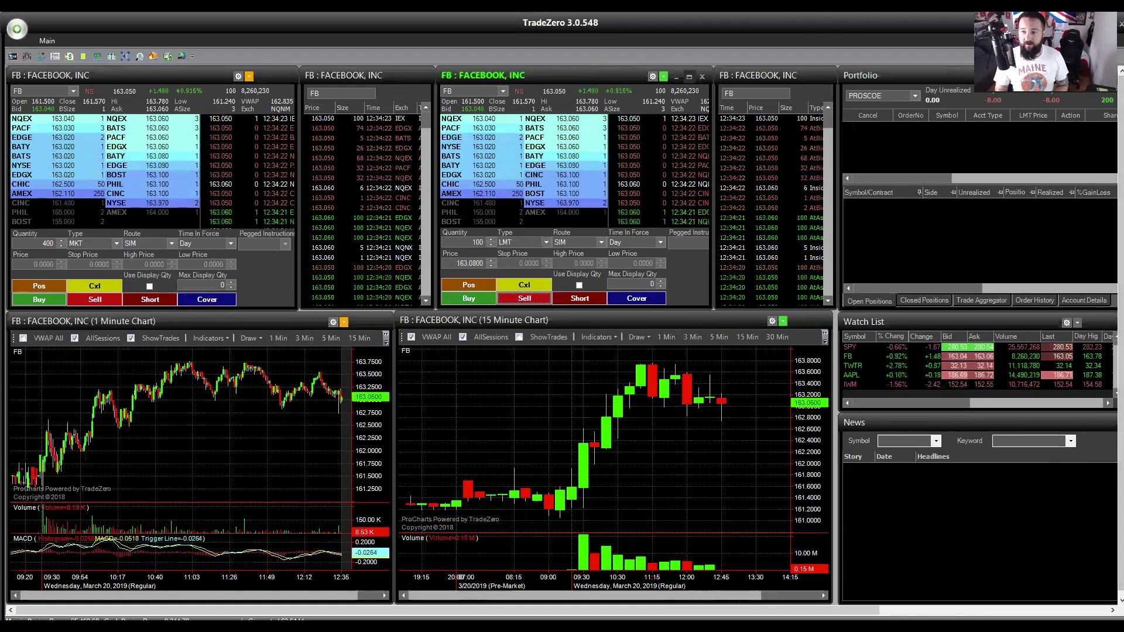
drag(1018, 76, 774, 119)
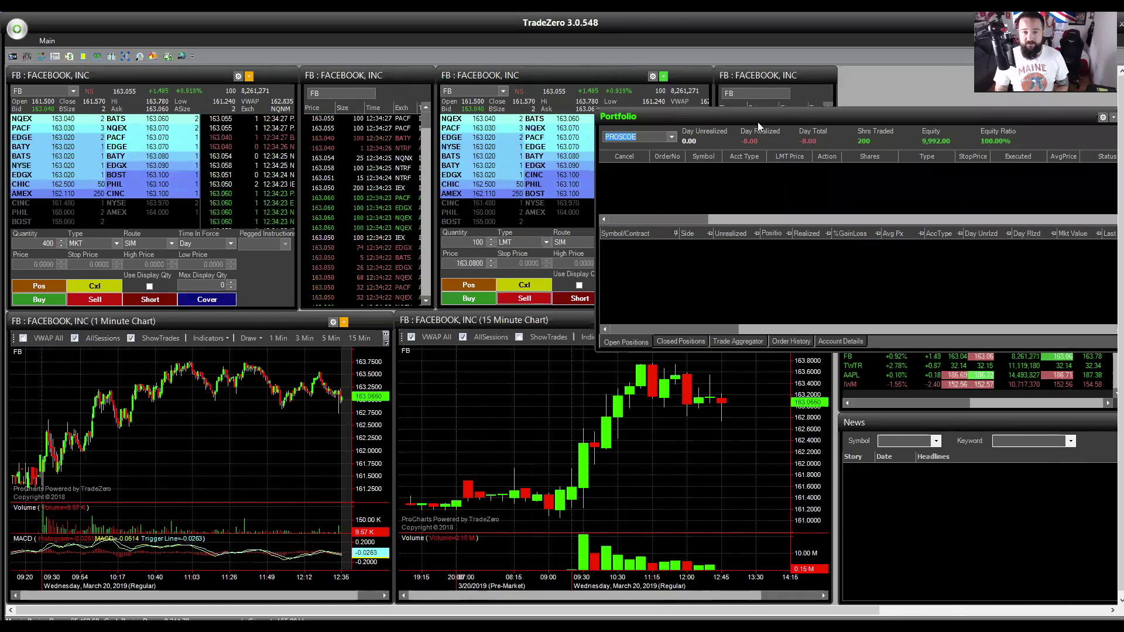
drag(764, 116, 766, 114)
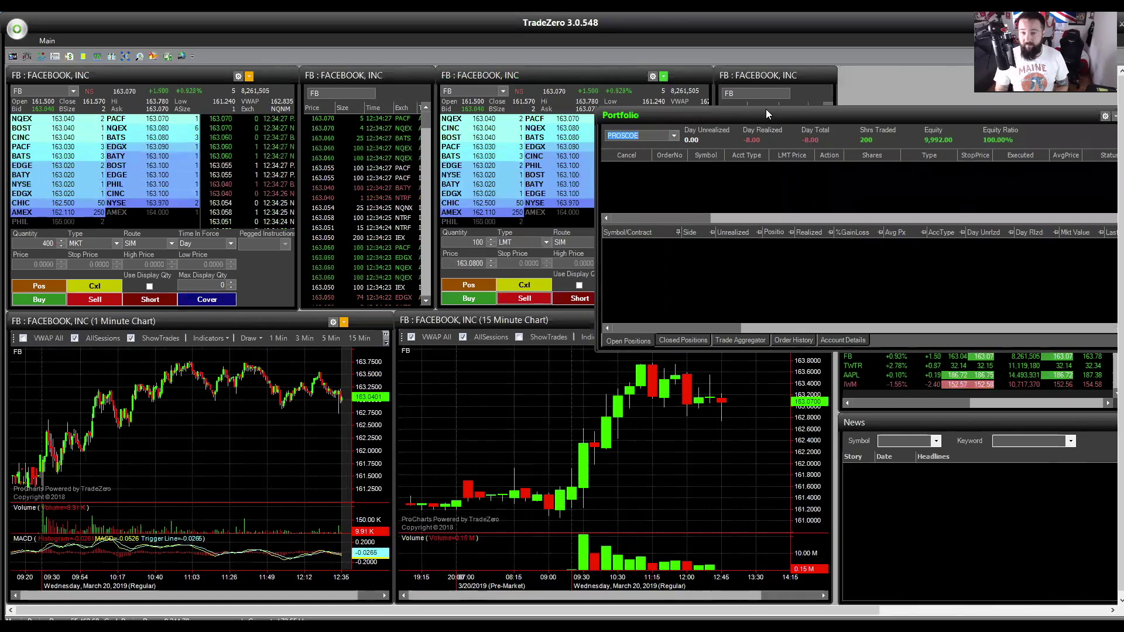
Redock the Portfolio and try Stop-LMT, Stop-MKT and Range types, ending on Stop-MKT.
double_click(766, 108)
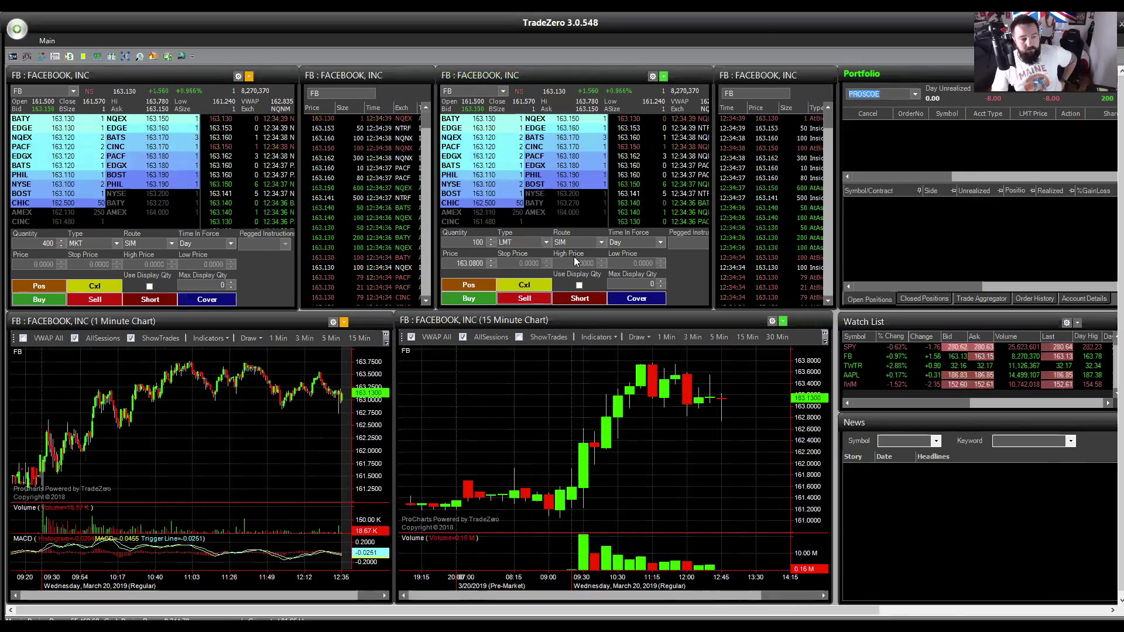
click(536, 245)
click(534, 260)
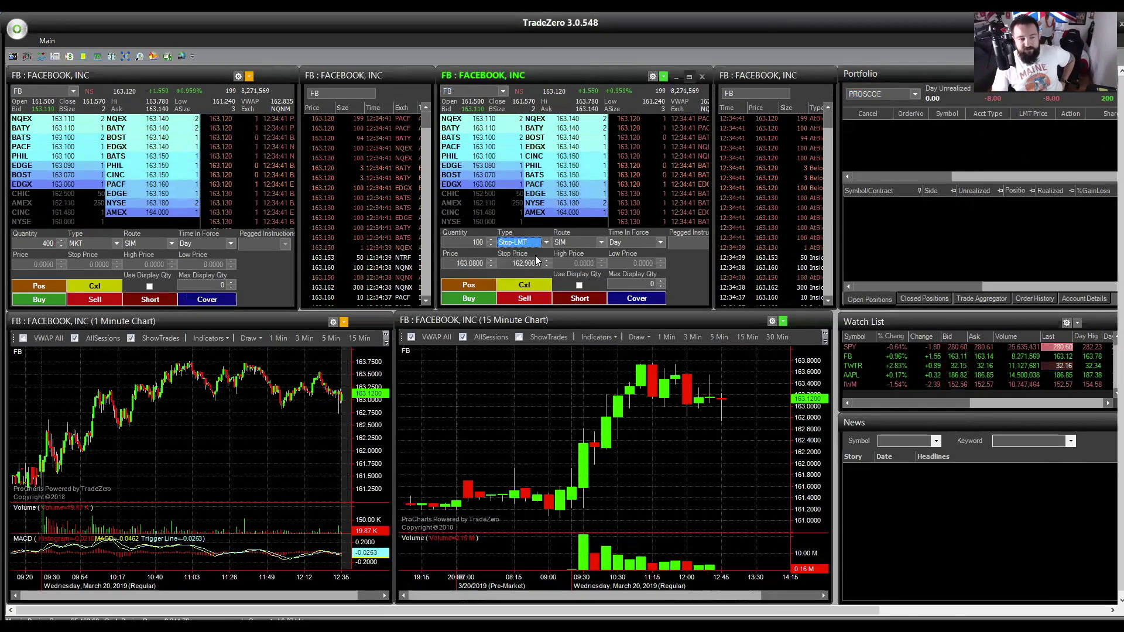
click(537, 242)
click(519, 271)
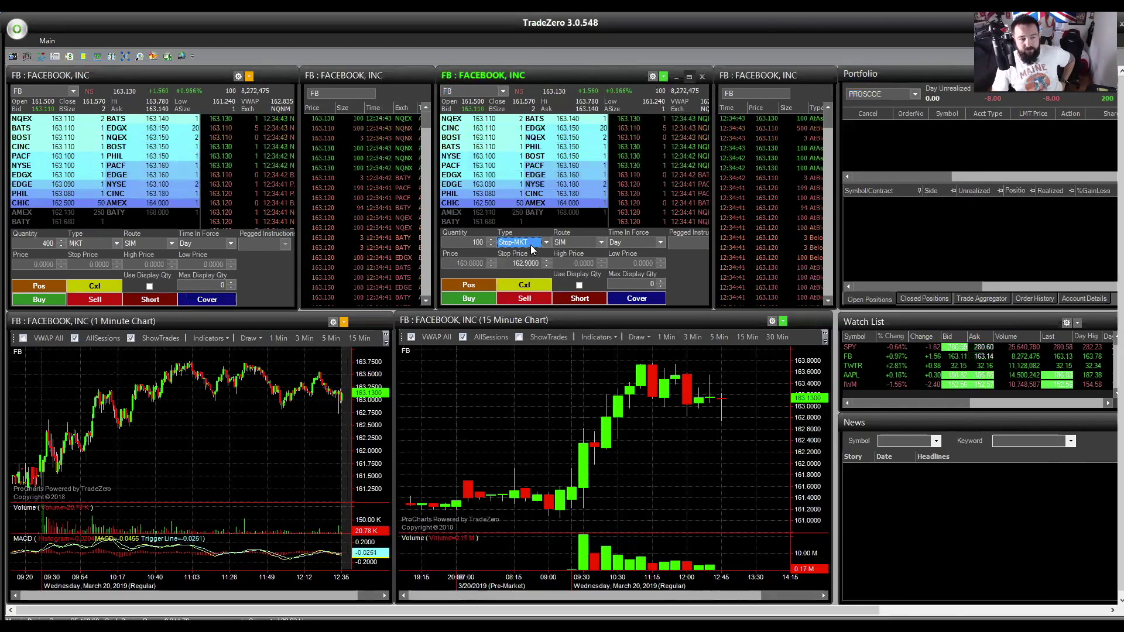
click(510, 292)
click(527, 245)
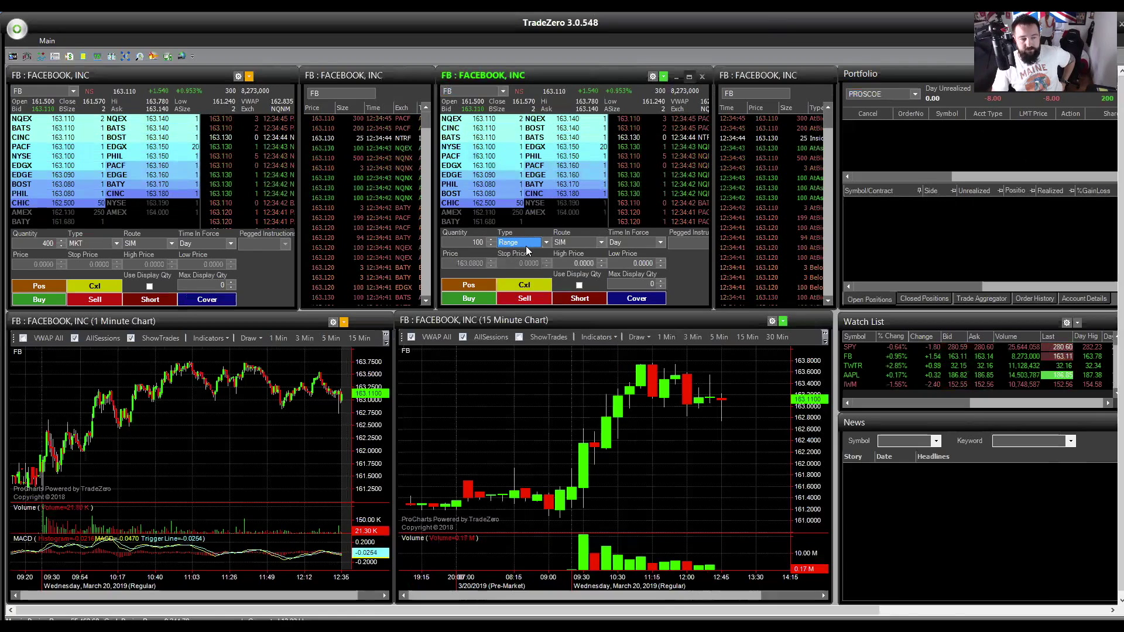
click(519, 274)
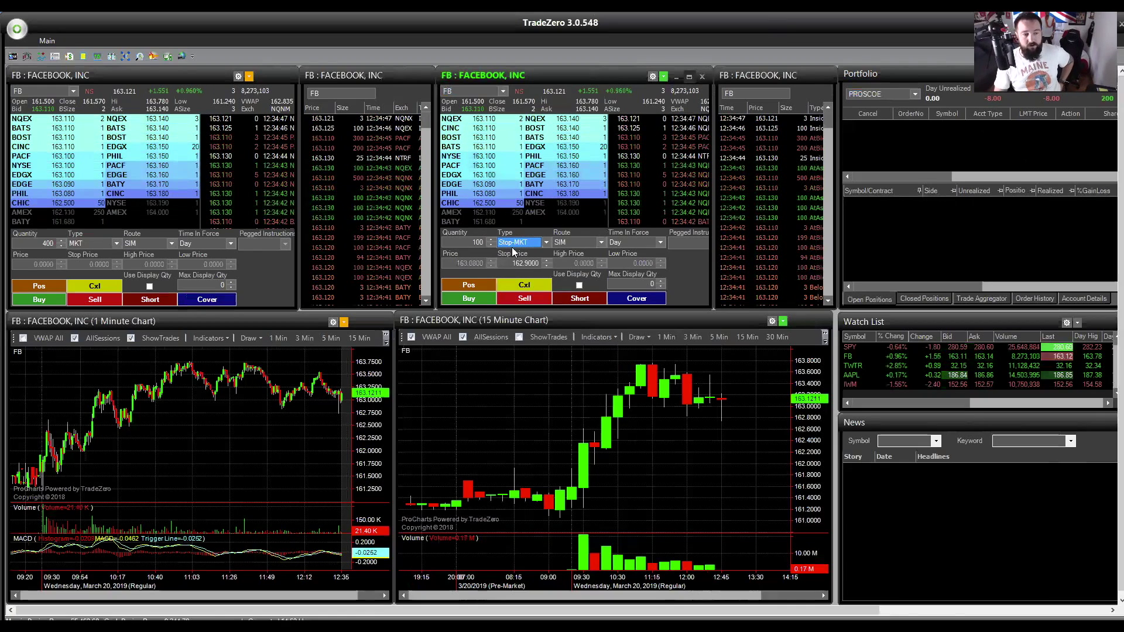
Set the Stop-MKT stop price to 162.90.
click(526, 263)
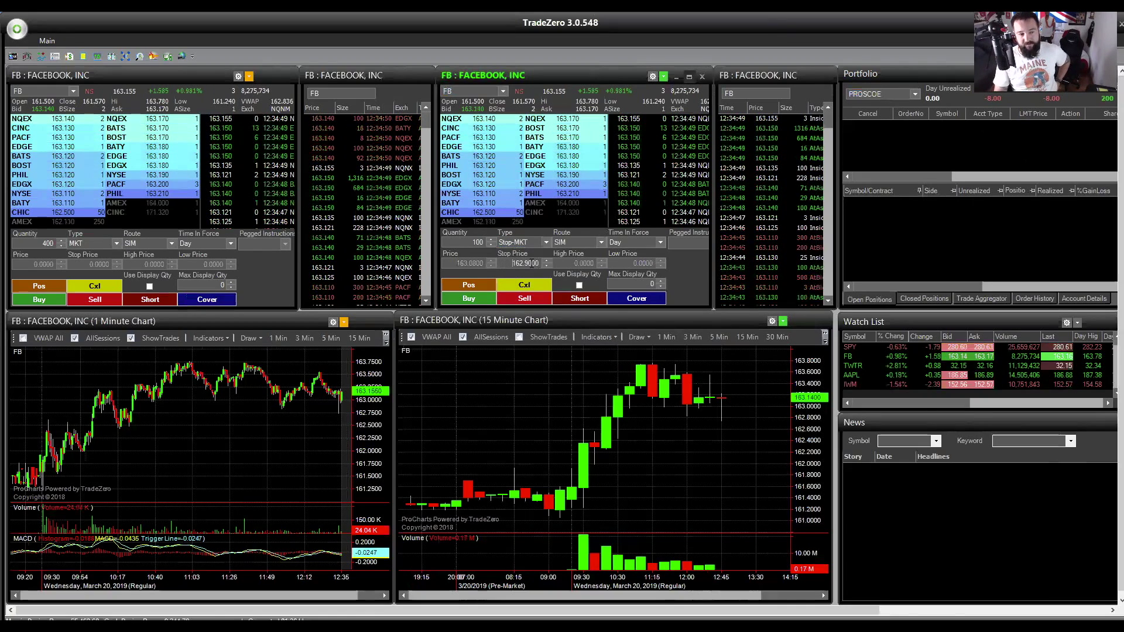
key(BackSpace)
text(5)
key(BackSpace)
text(9)
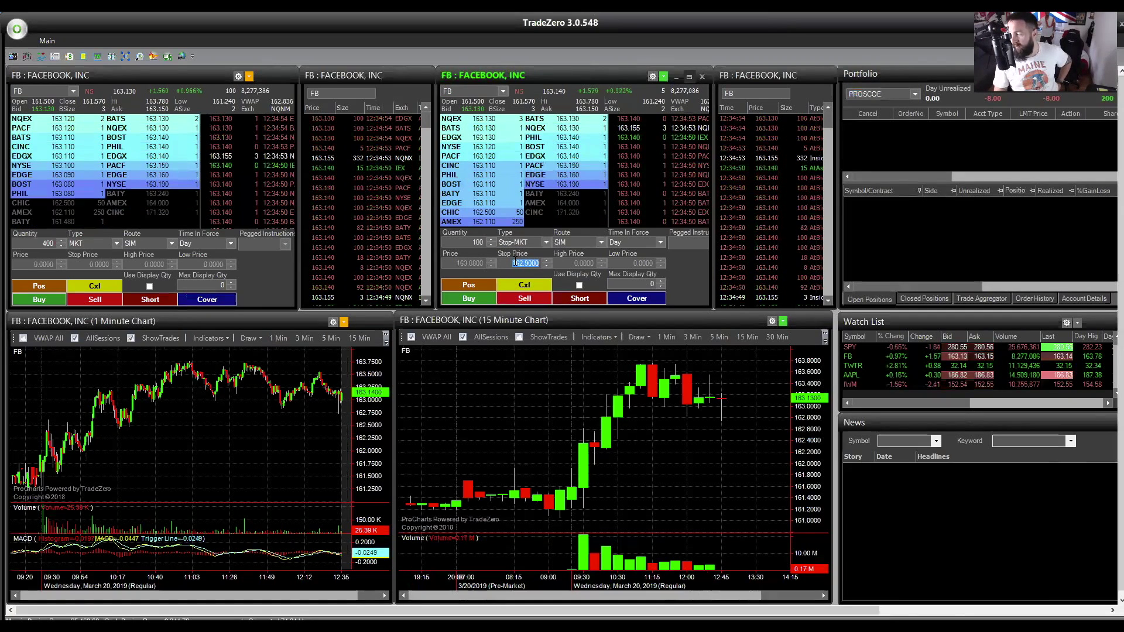
Switch the ticket to MKT and buy 100 FB shares at market.
click(508, 240)
click(503, 253)
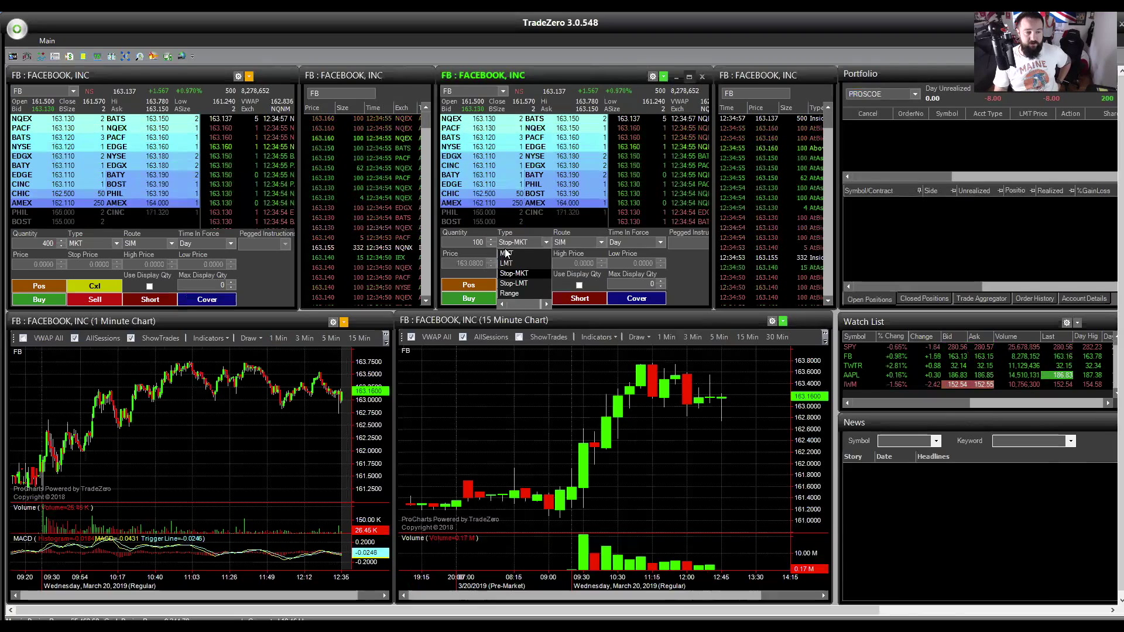
click(472, 299)
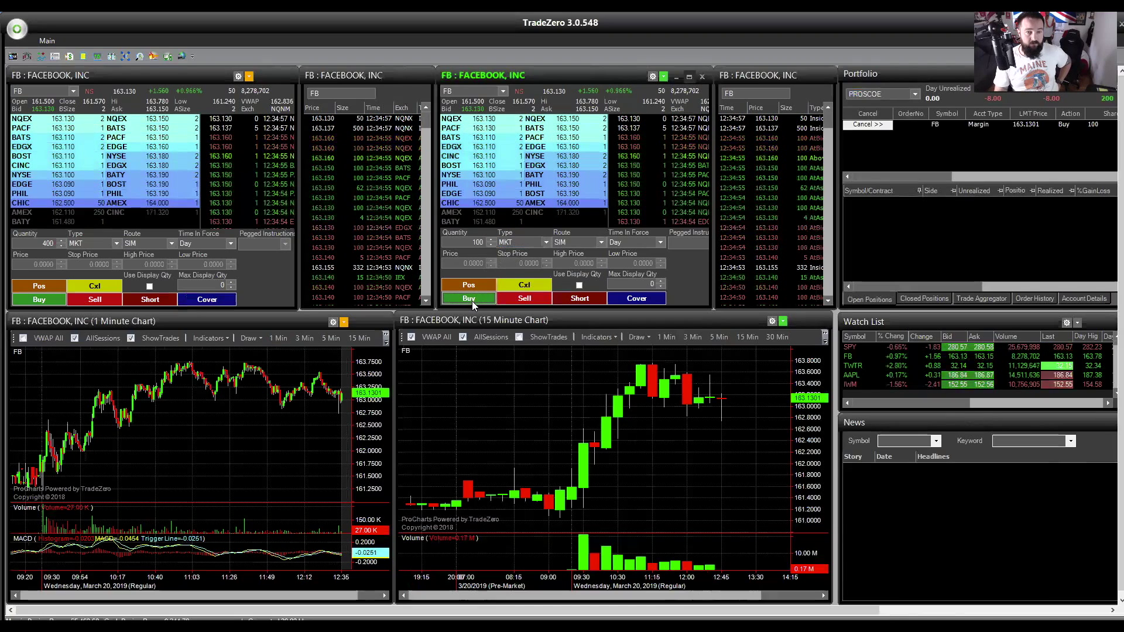
Place a Stop-MKT sell for the 100 FB shares at a 162.95 stop.
click(534, 241)
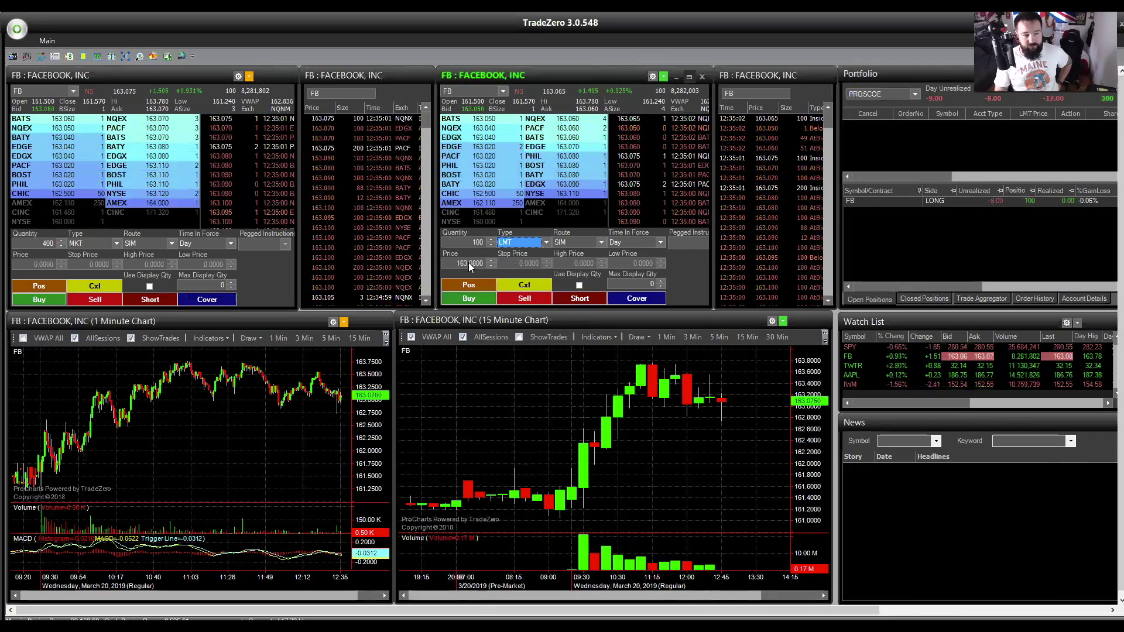
click(519, 243)
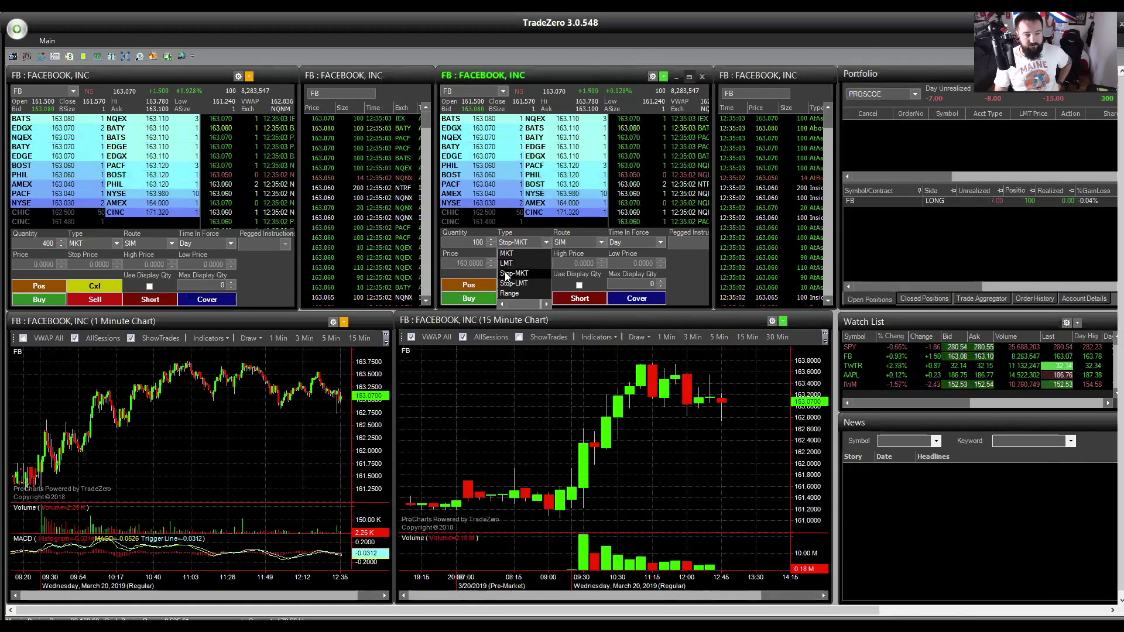
click(514, 273)
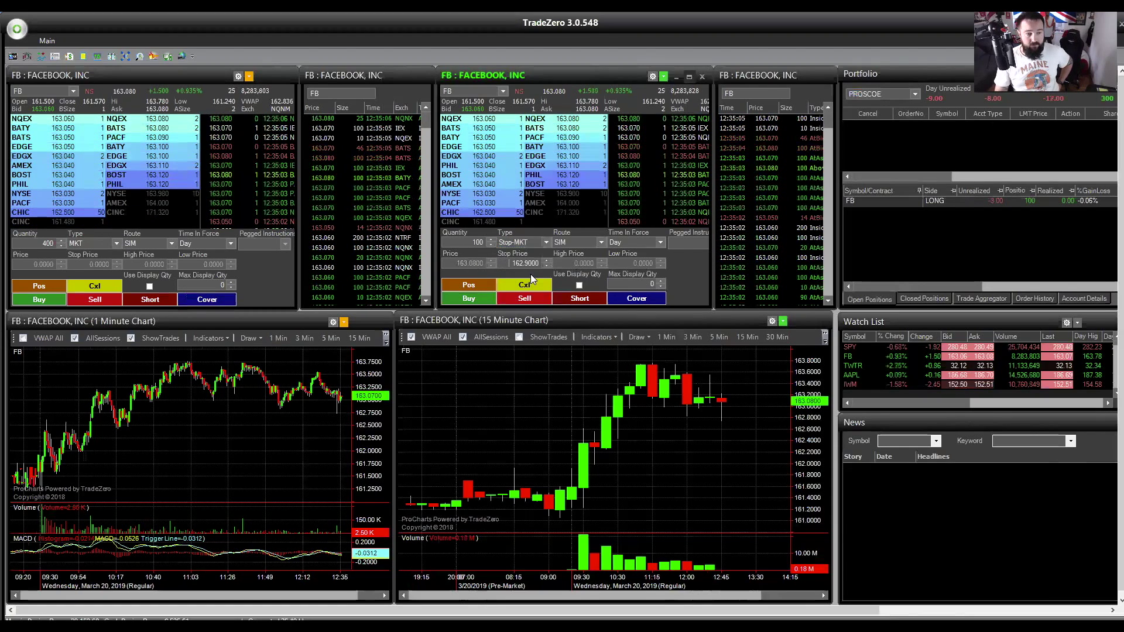
click(527, 263)
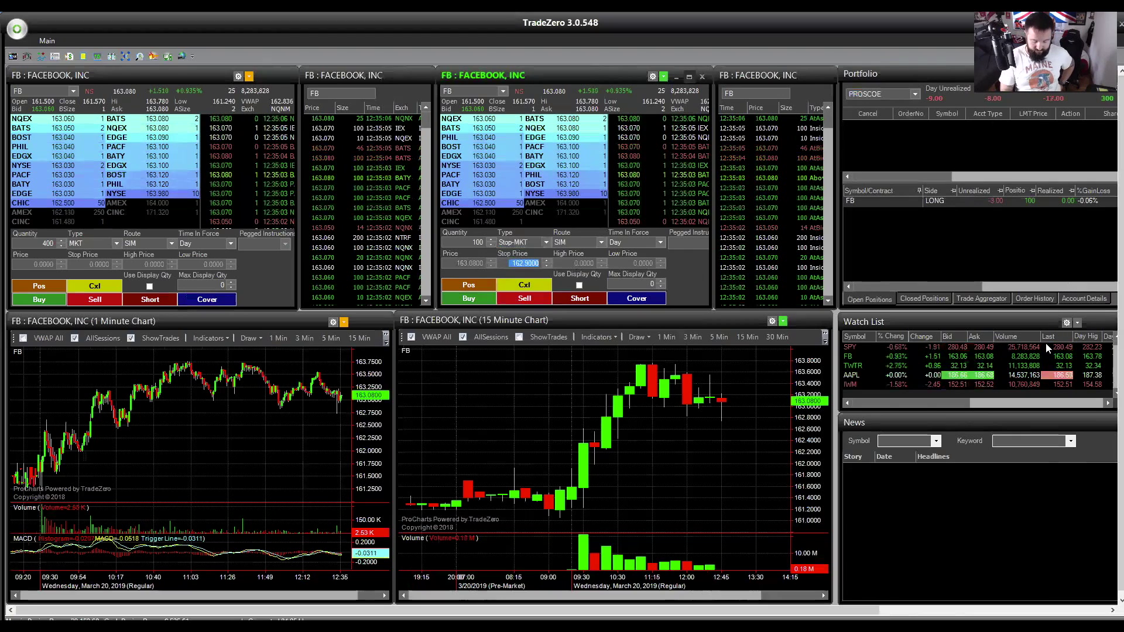
text(162.9)
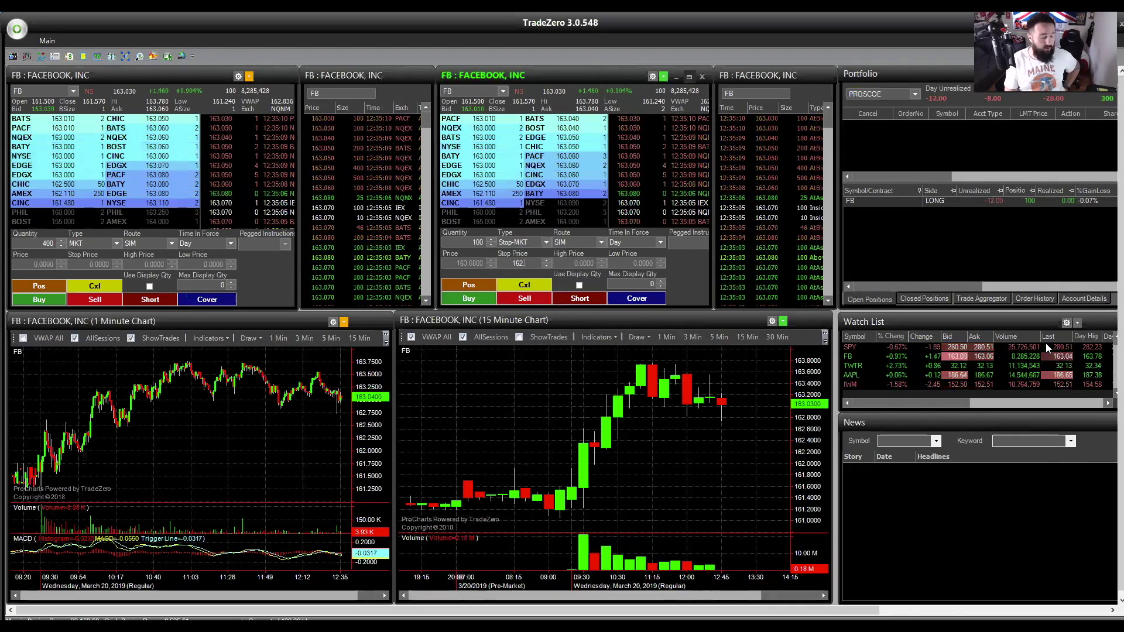
text(5)
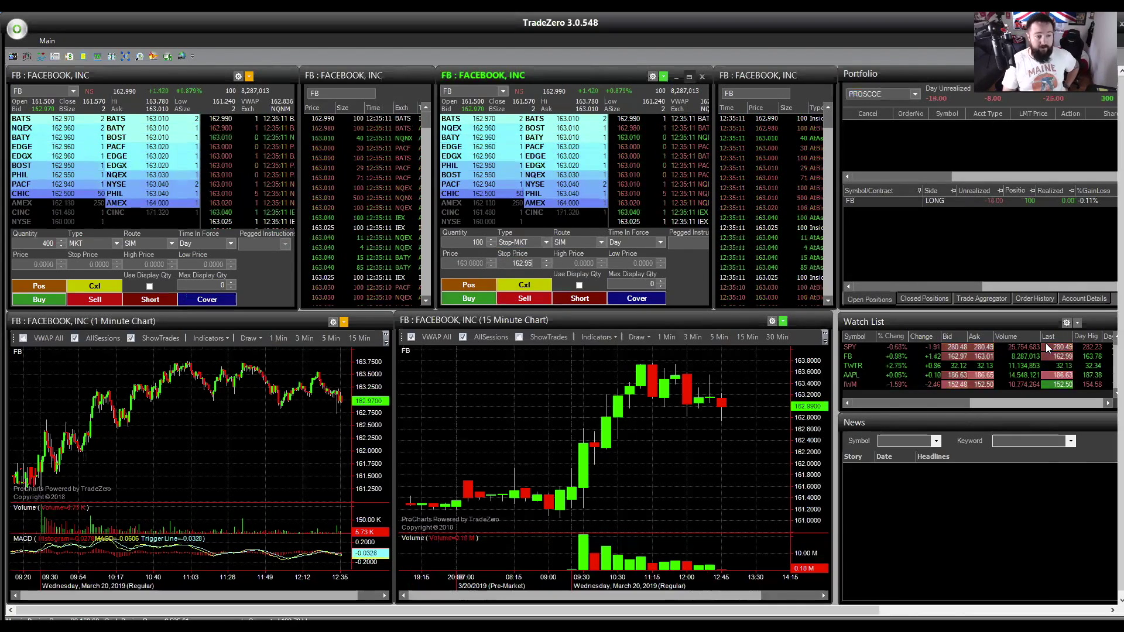
click(526, 300)
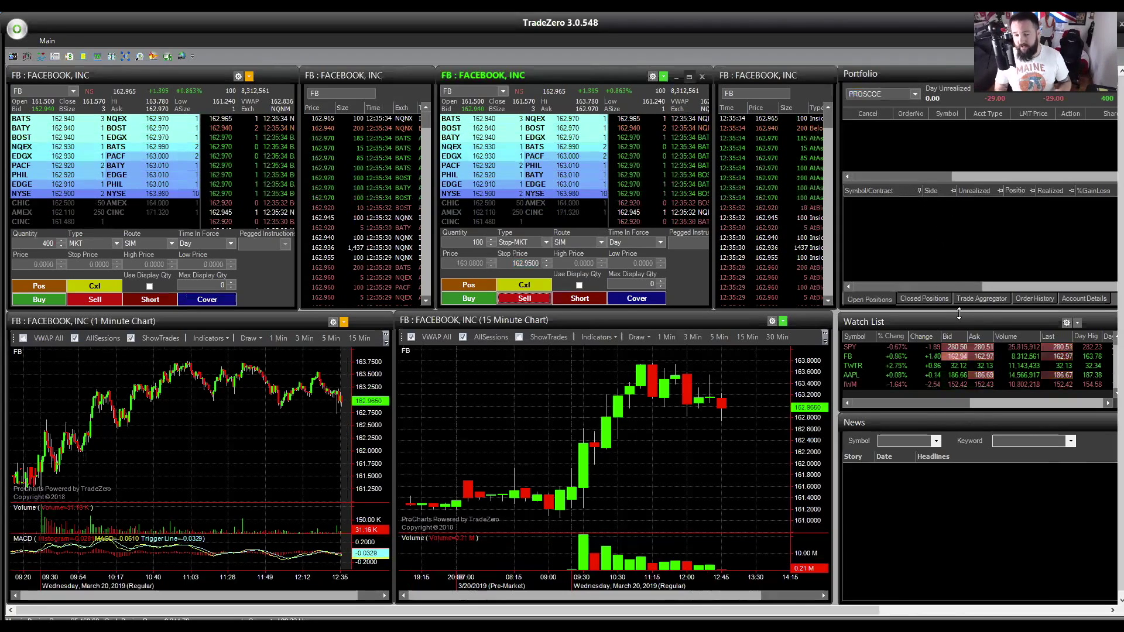
Switch the FB ticket to Stop-LMT and enter a 162.85 limit price.
click(986, 252)
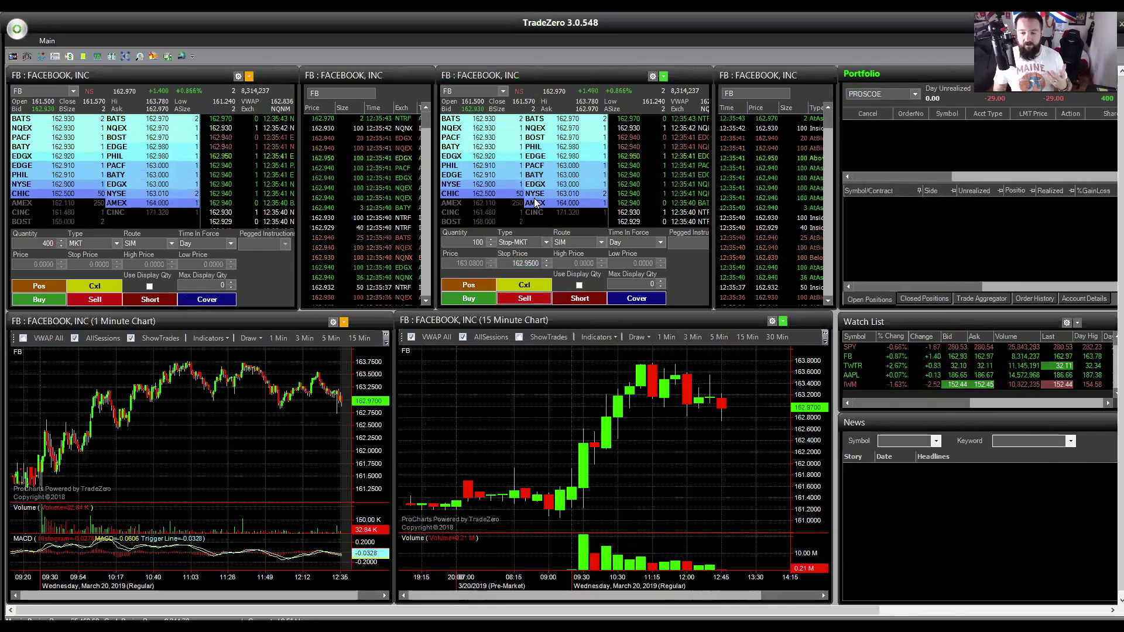
click(514, 242)
click(514, 283)
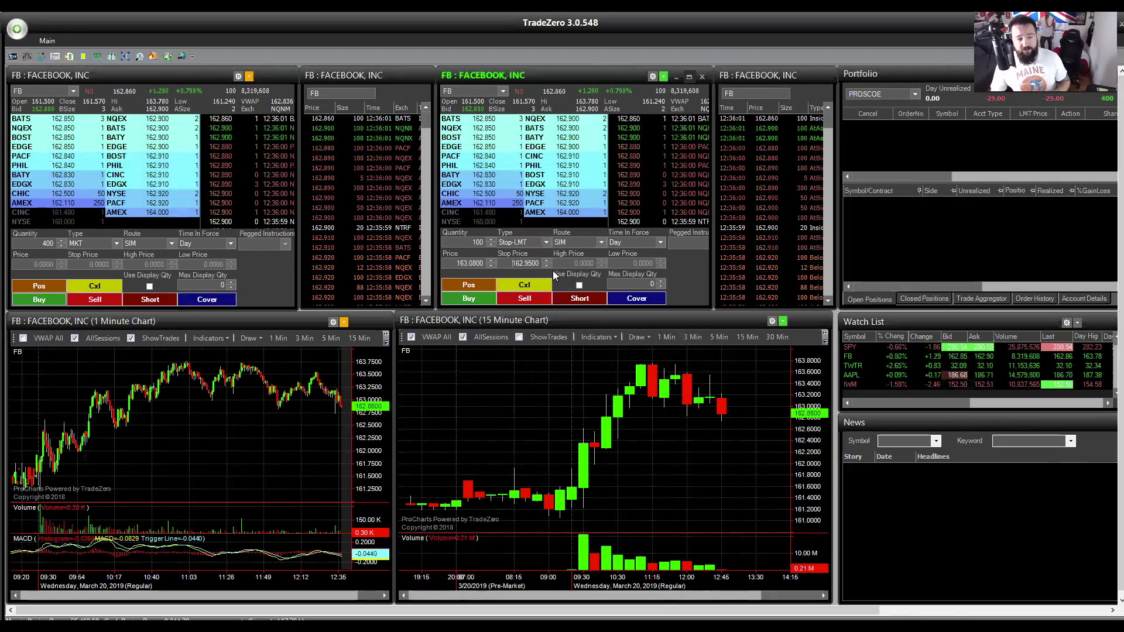
double_click(459, 263)
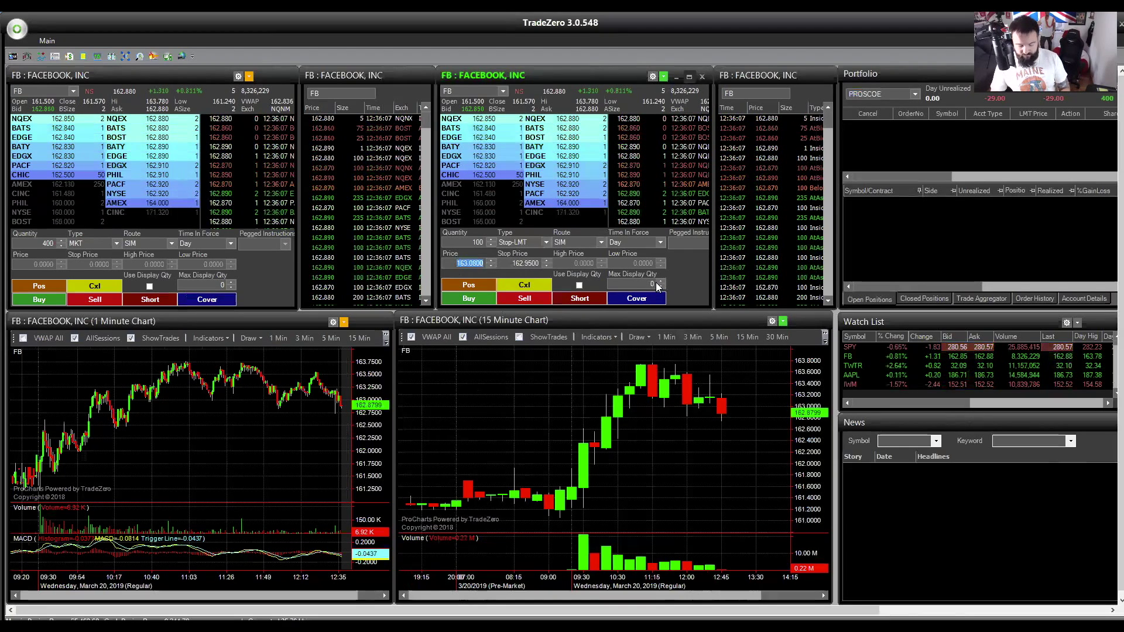
text(162)
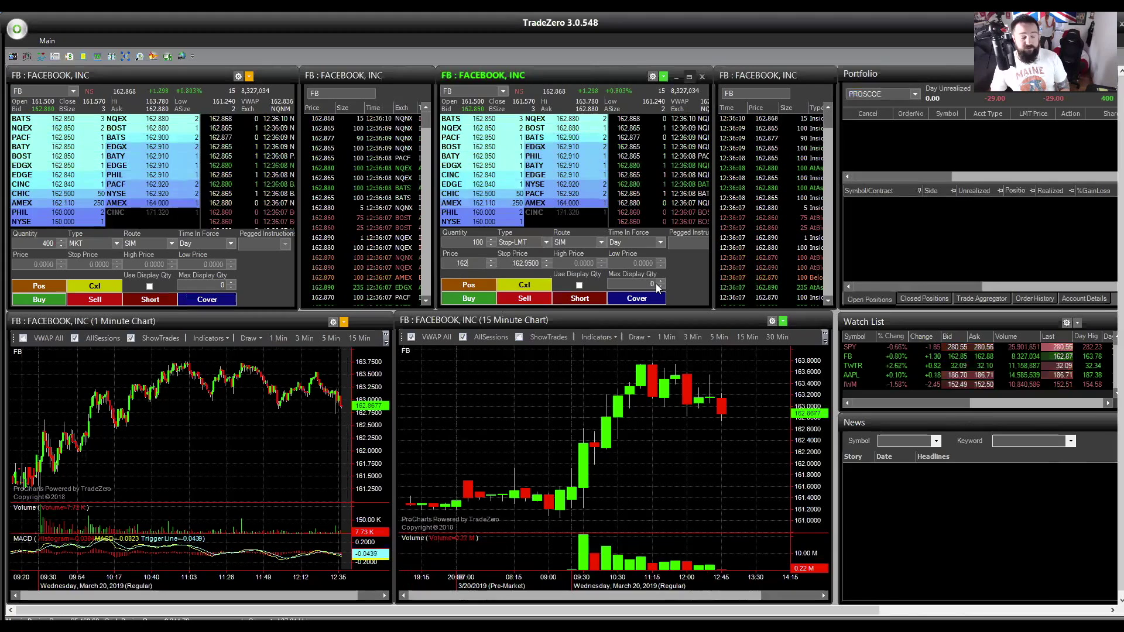
text(.85)
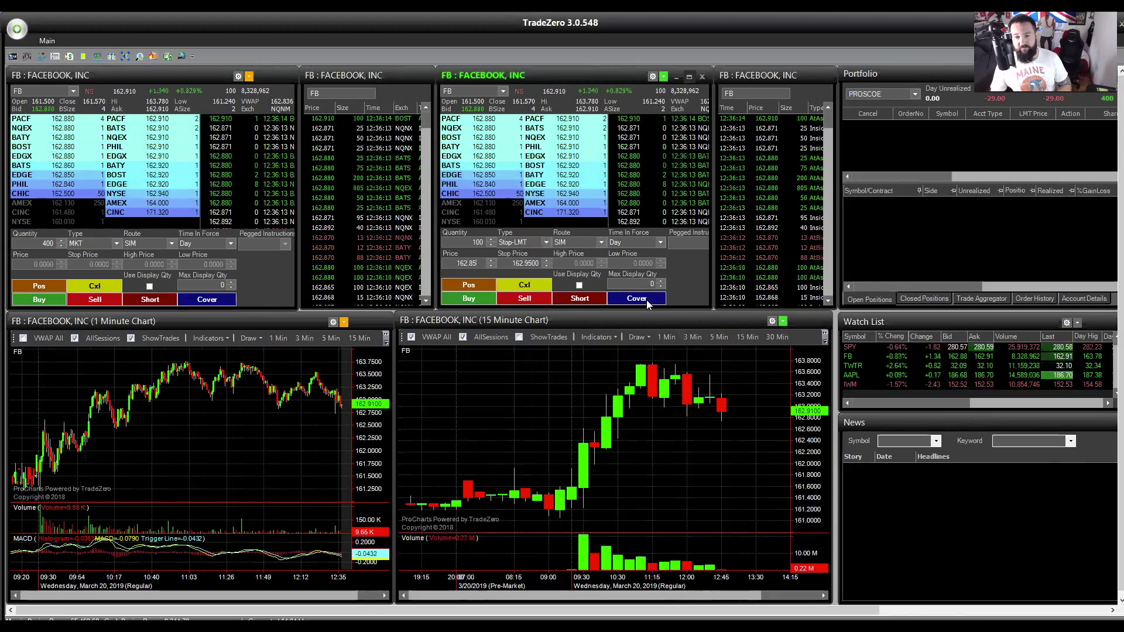
Switch the ticket to MKT and buy 100 FB shares at market.
click(517, 243)
click(510, 293)
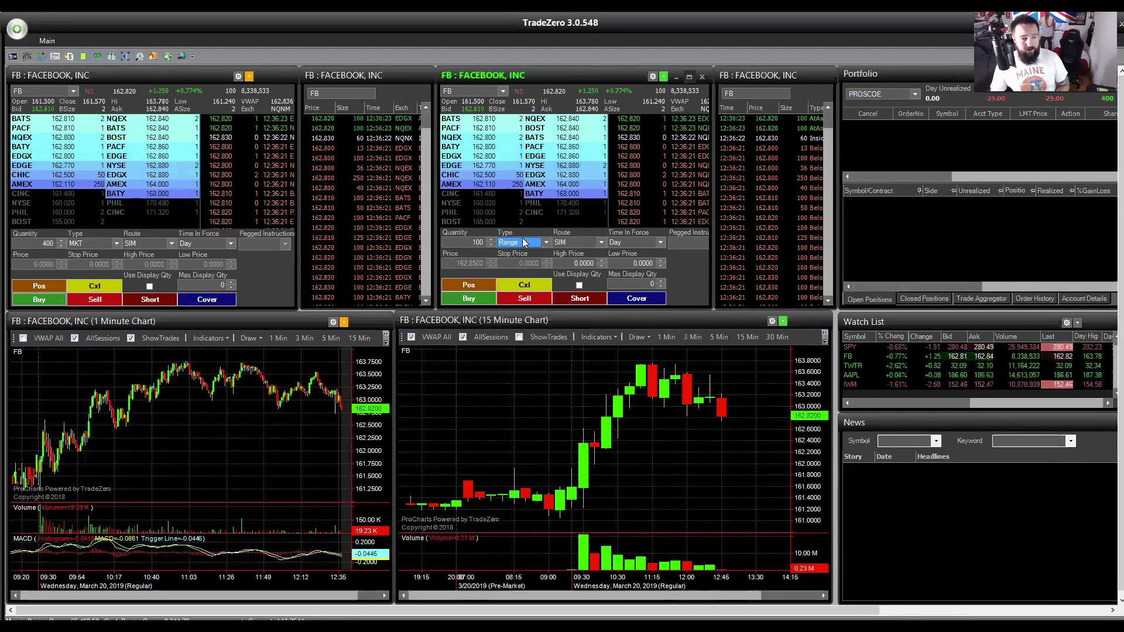
click(524, 243)
click(523, 254)
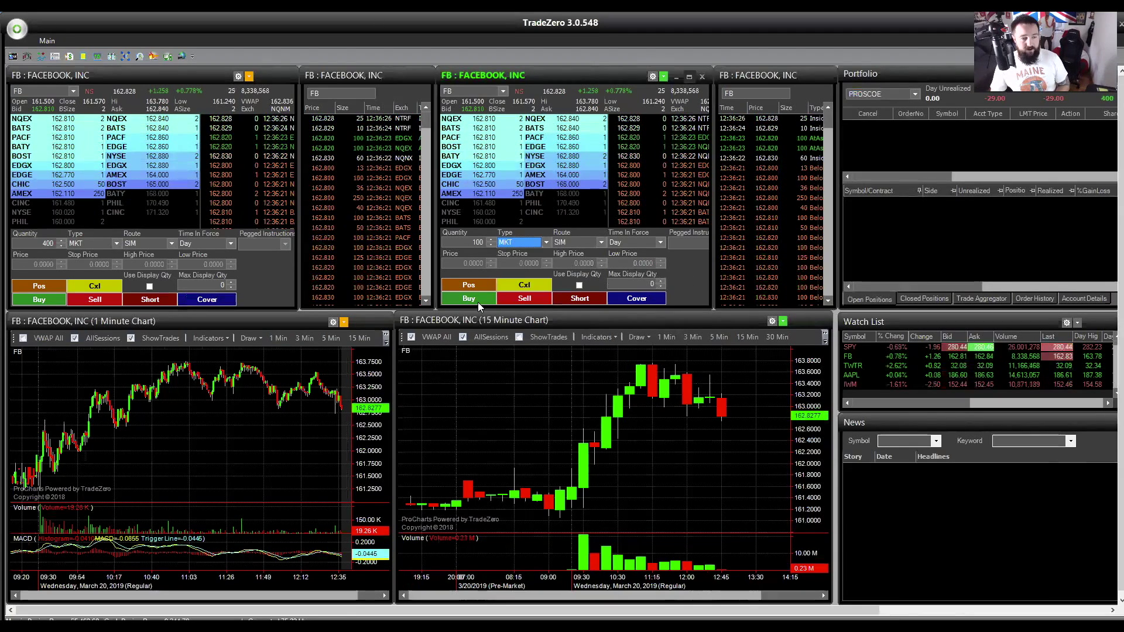
click(478, 300)
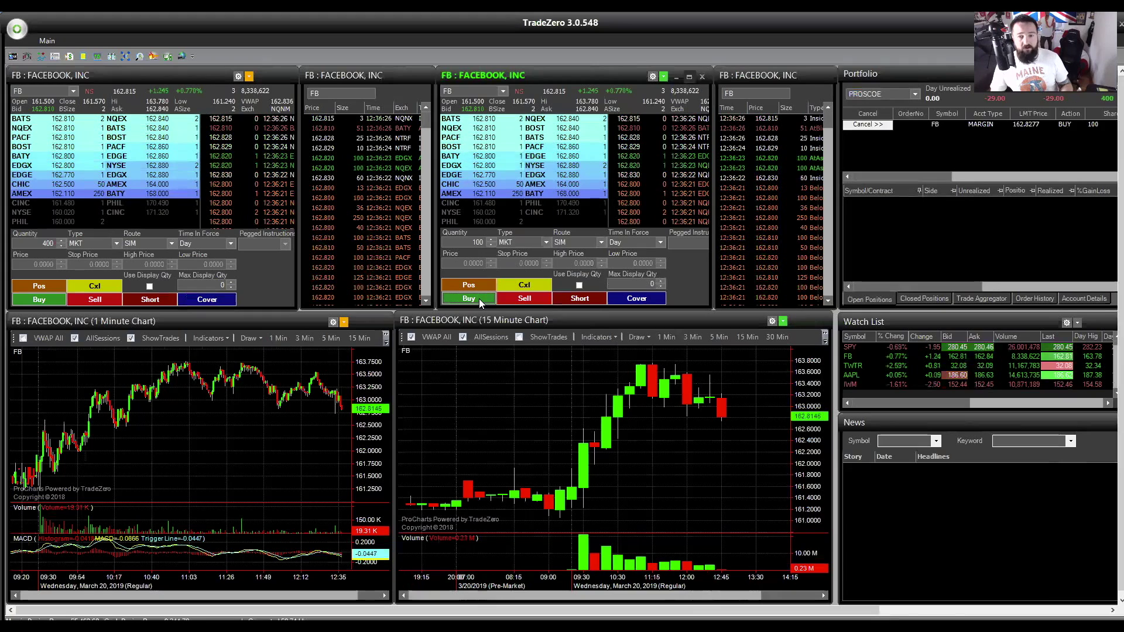
Send a Range sell for 100 FB with high 163 and low 162.6.
click(522, 242)
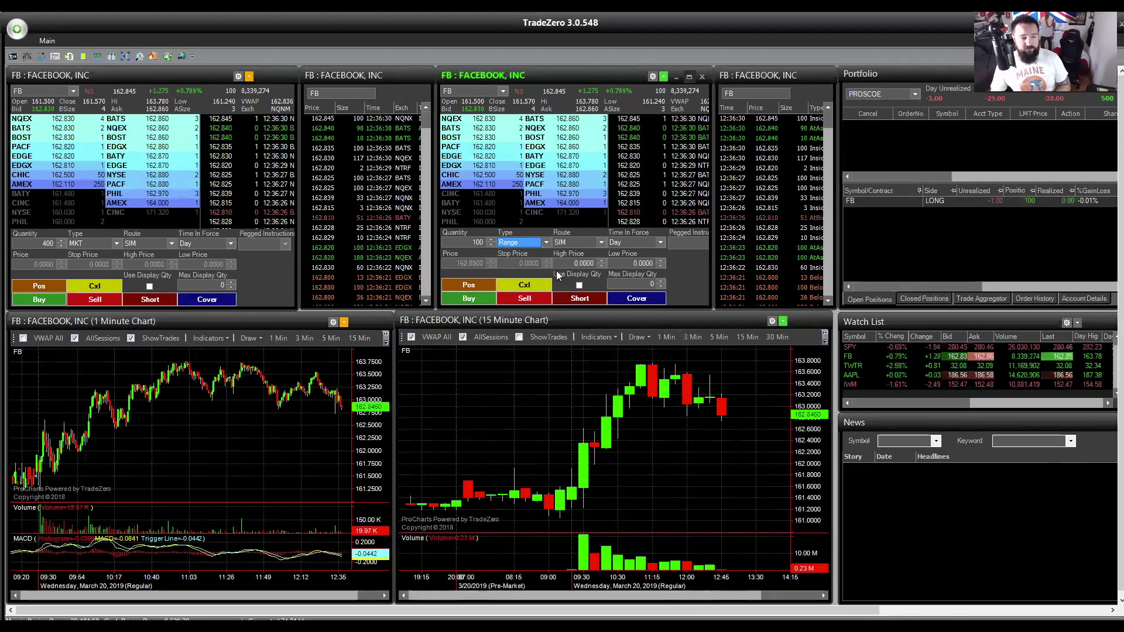
click(580, 263)
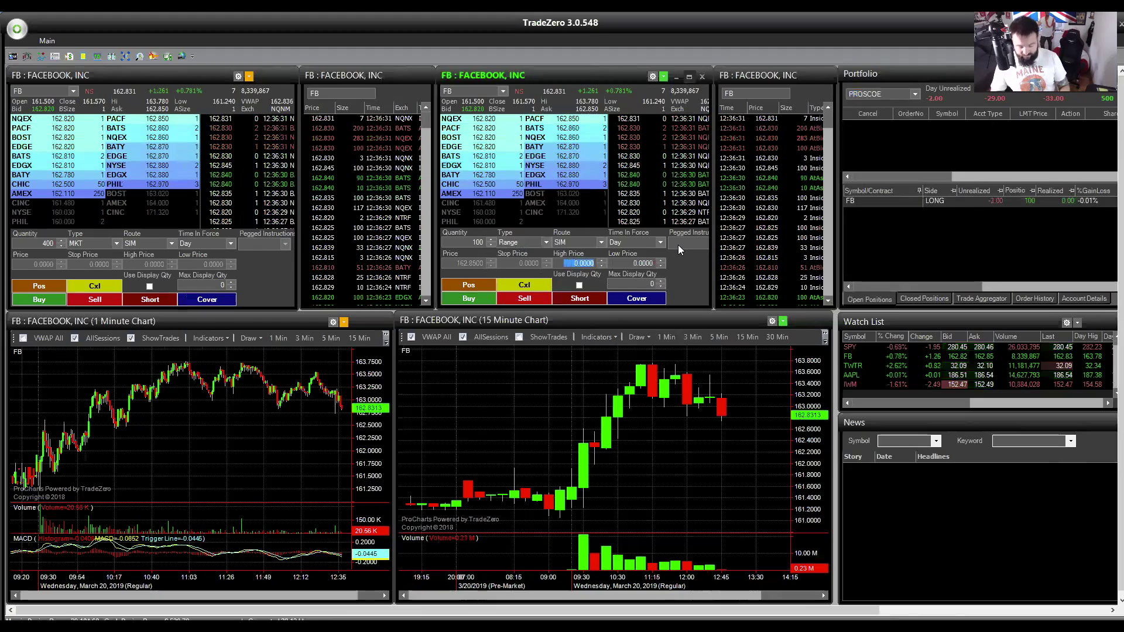
text(163.)
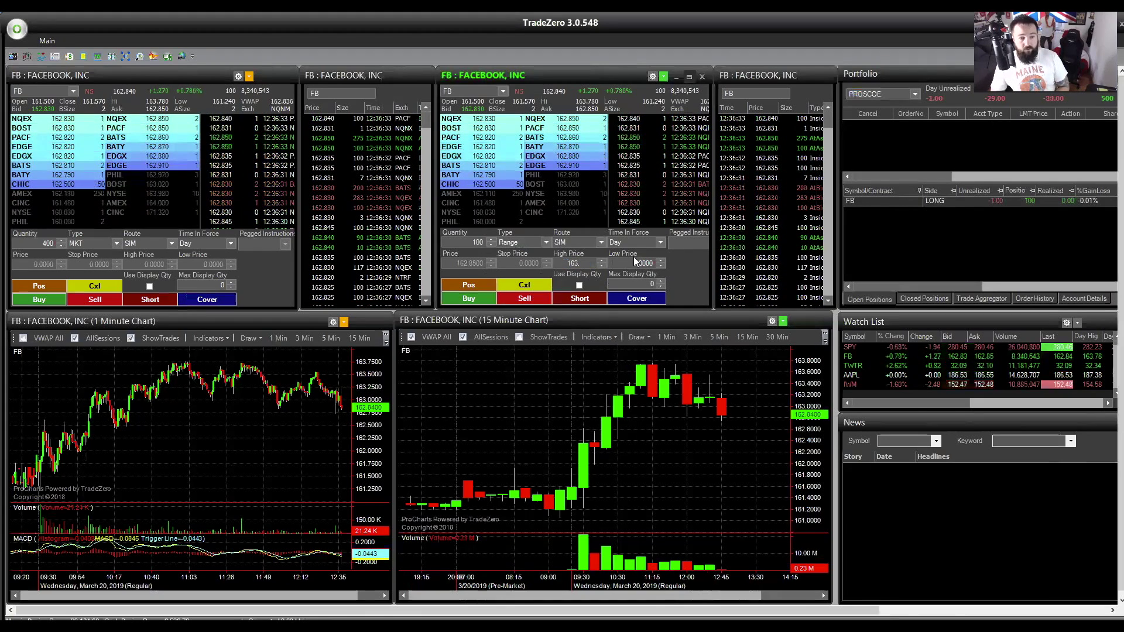
key(Tab)
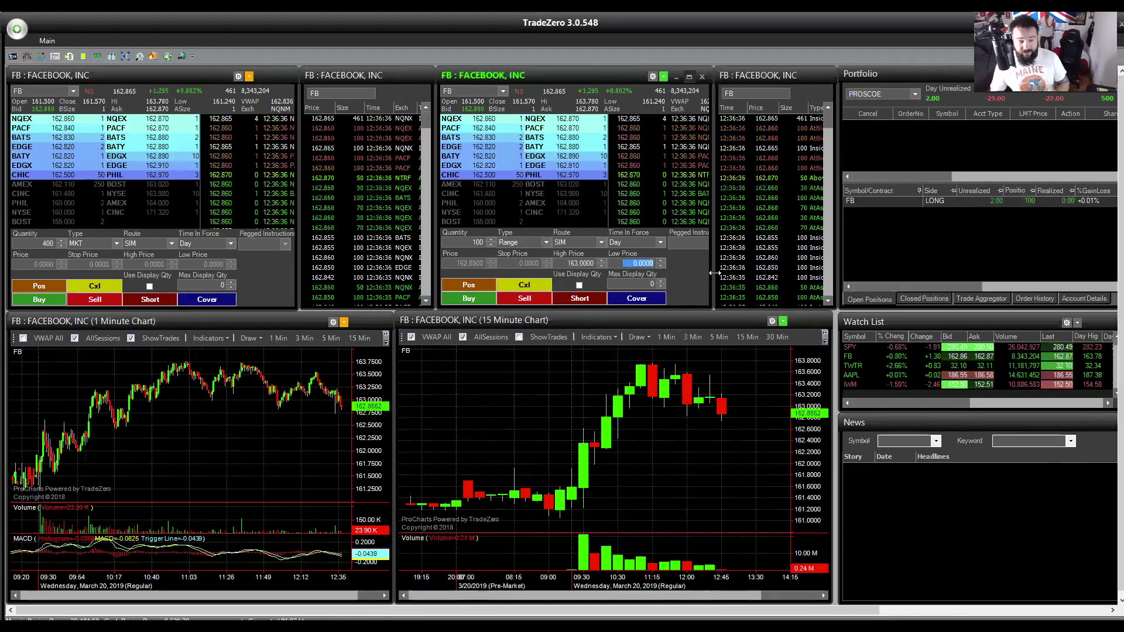
text(162)
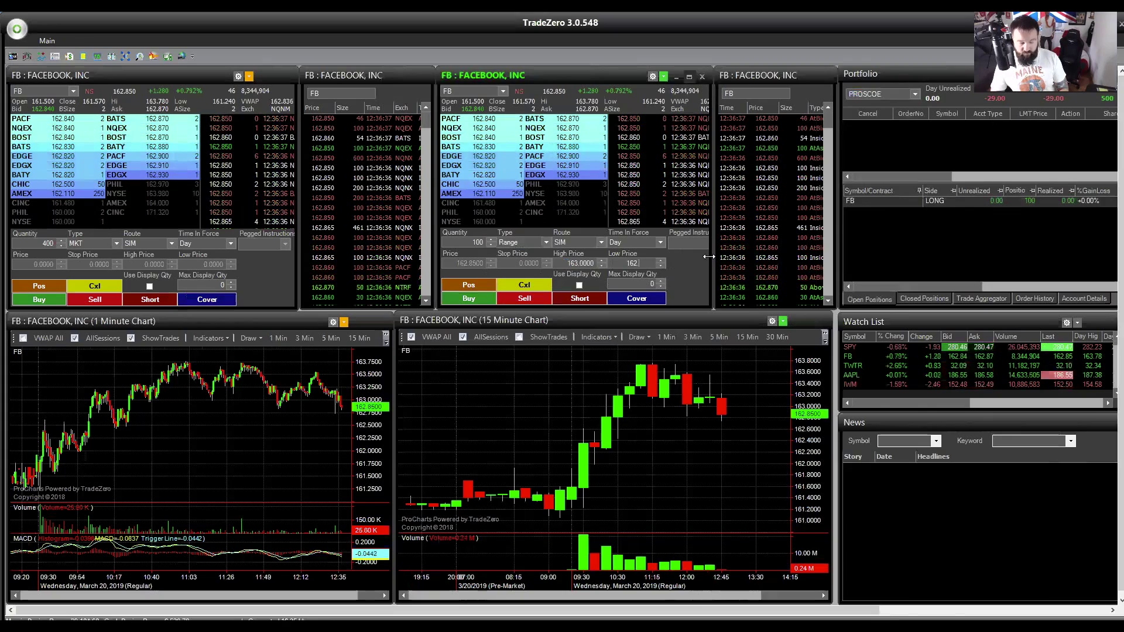
text(.6)
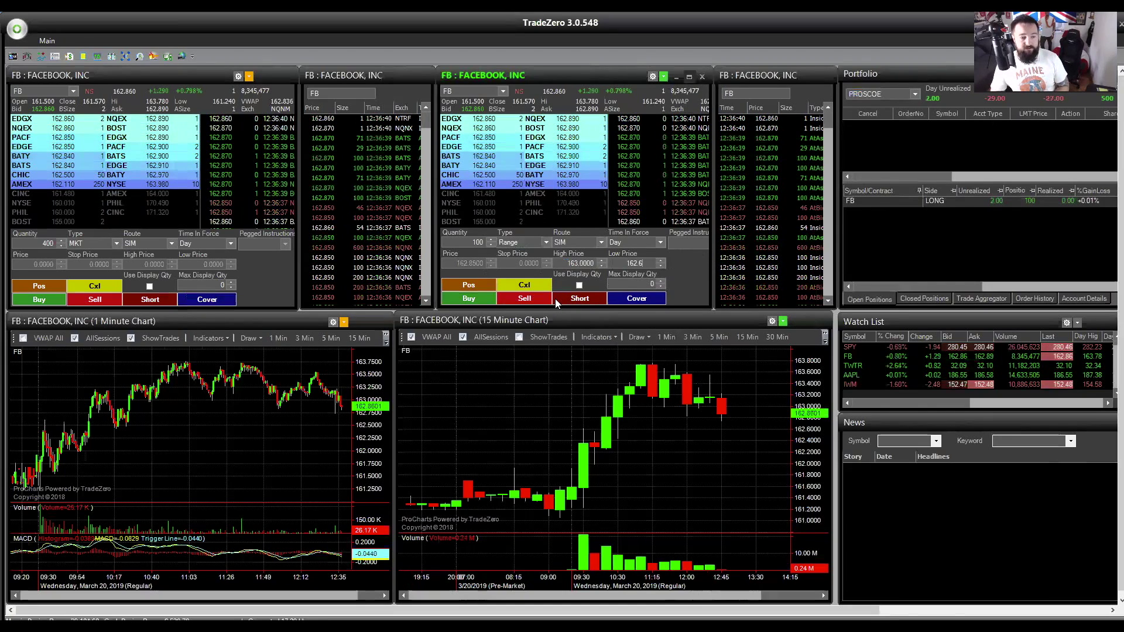
click(532, 297)
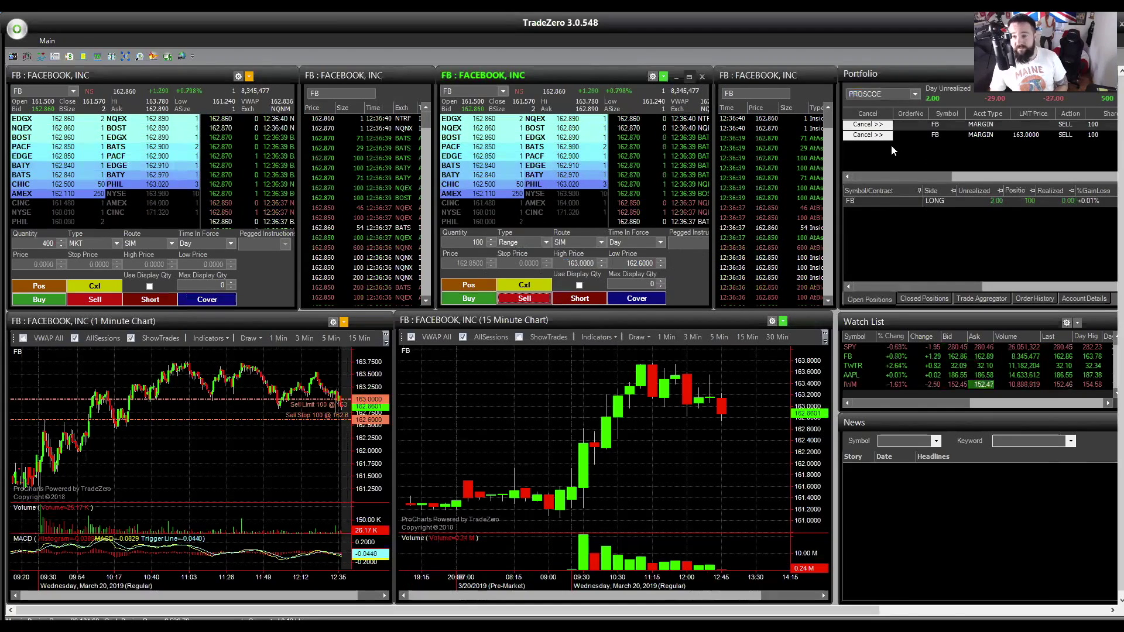
Scroll the Portfolio order columns sideways to review the pending range orders.
drag(910, 178, 952, 171)
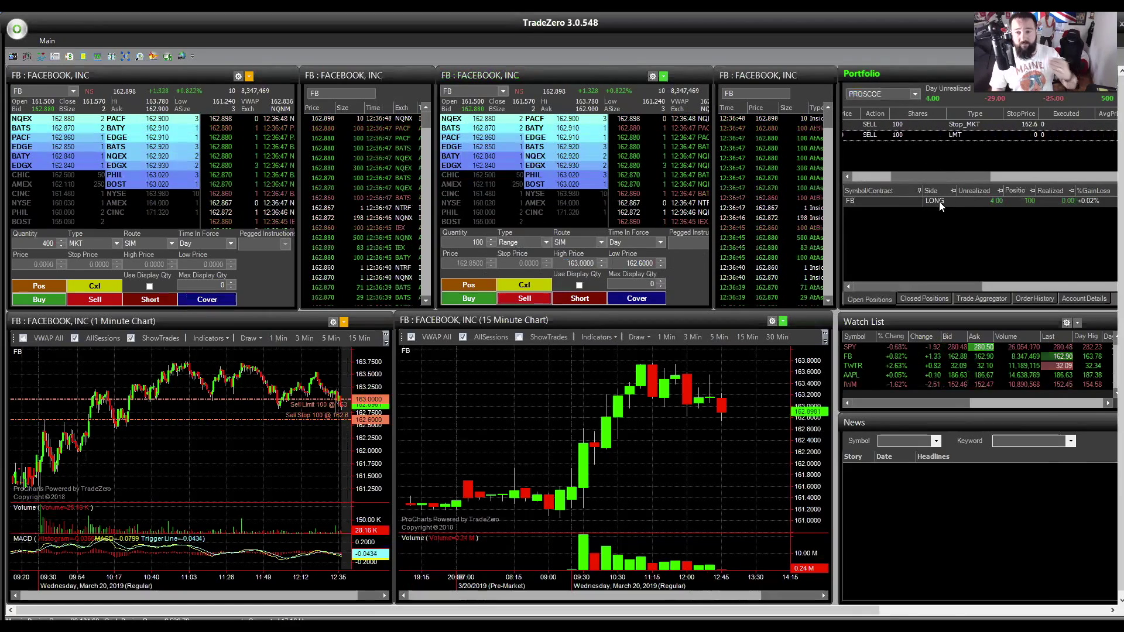
drag(957, 176, 852, 175)
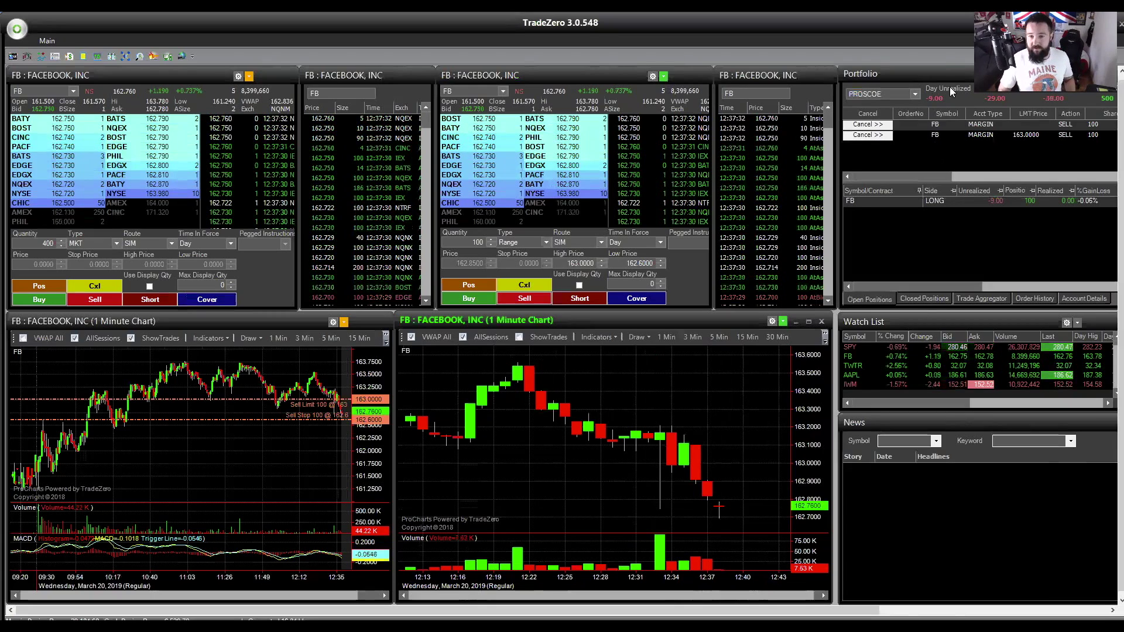
Cancel the 163.00/162.60 range sell and enter low 162.6, high 162.79 on the Range ticket.
click(863, 133)
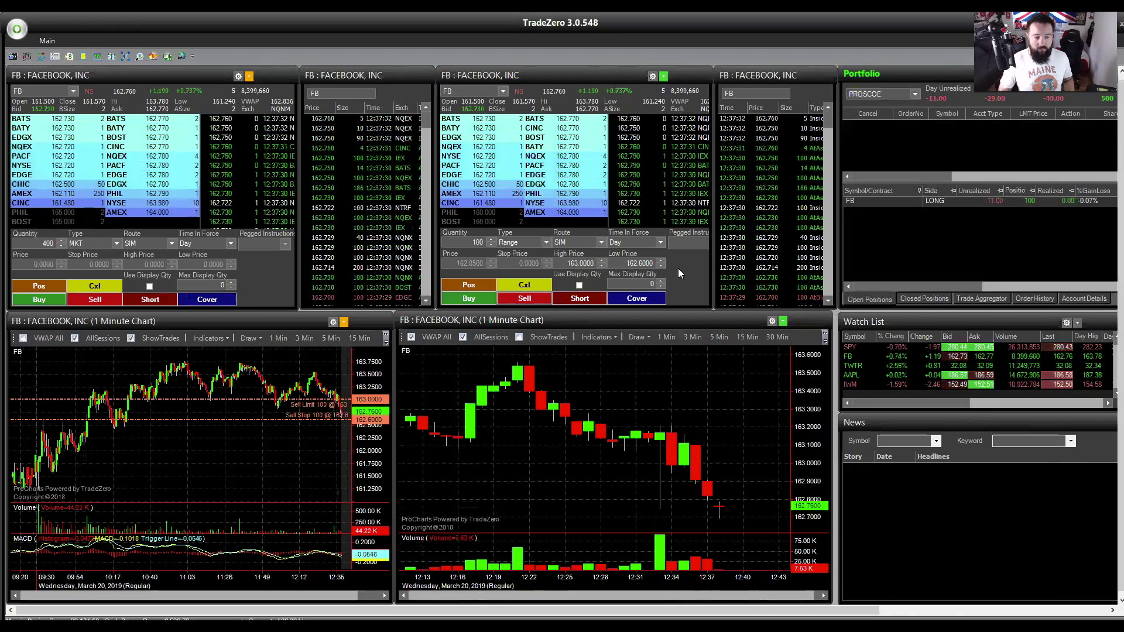
click(626, 264)
double_click(626, 264)
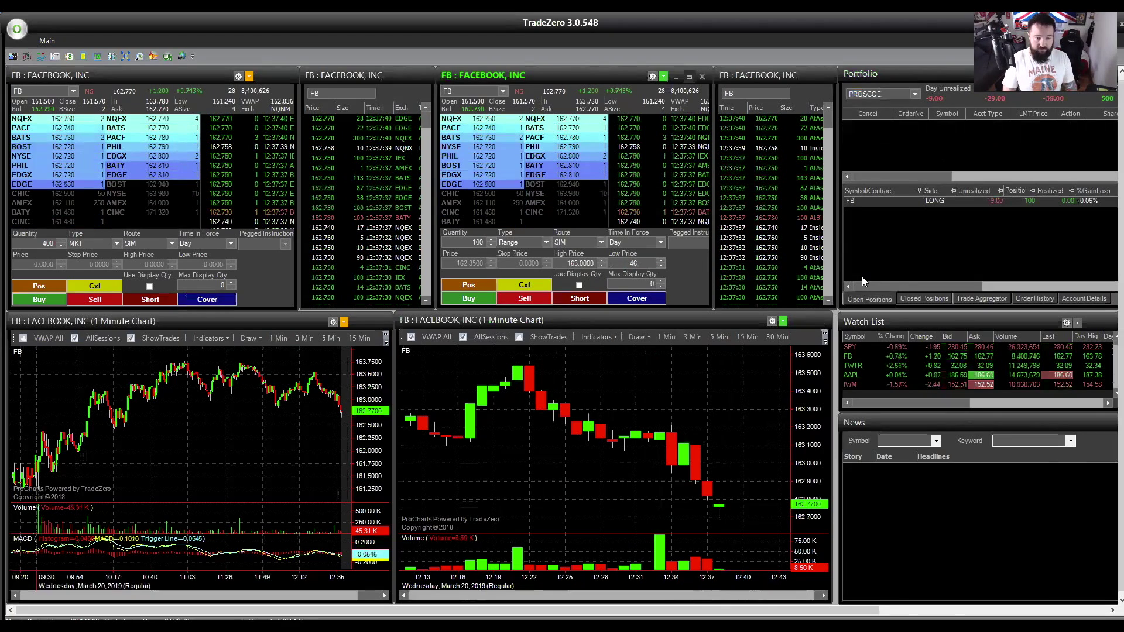
key(BackSpace)
key(BackSpace)
text(.6)
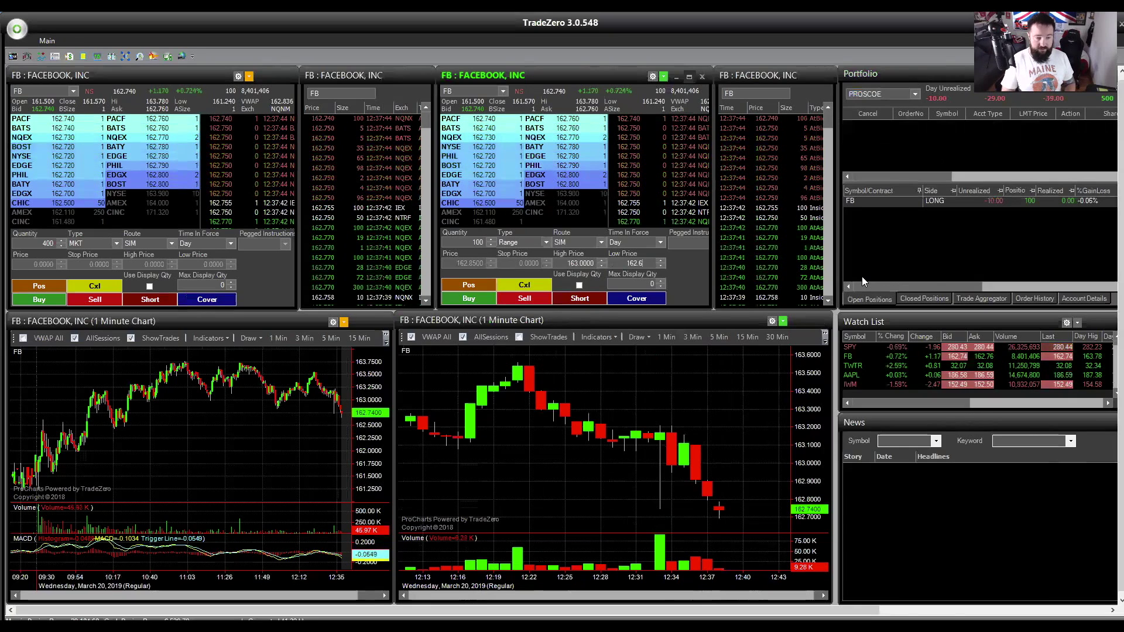
click(563, 264)
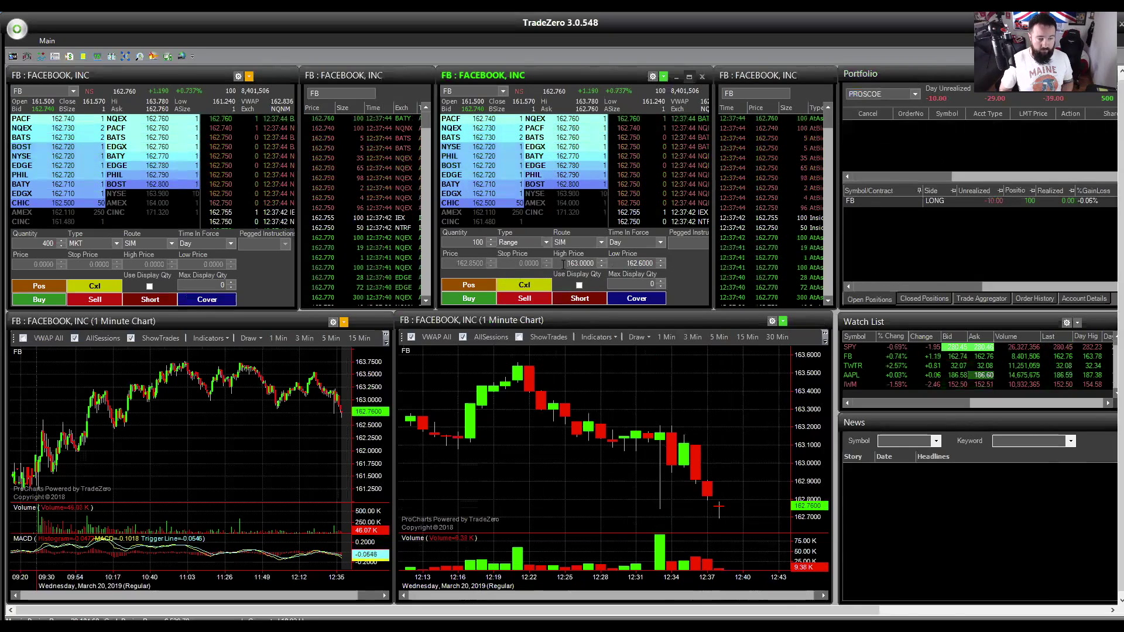
double_click(566, 264)
text(162.)
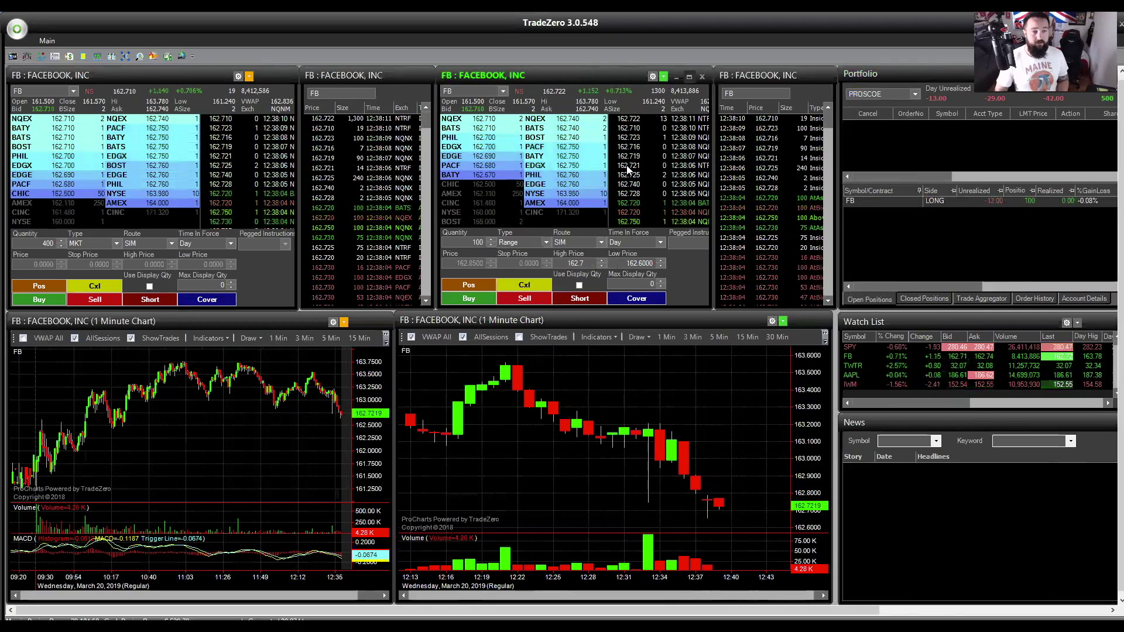
text(7)
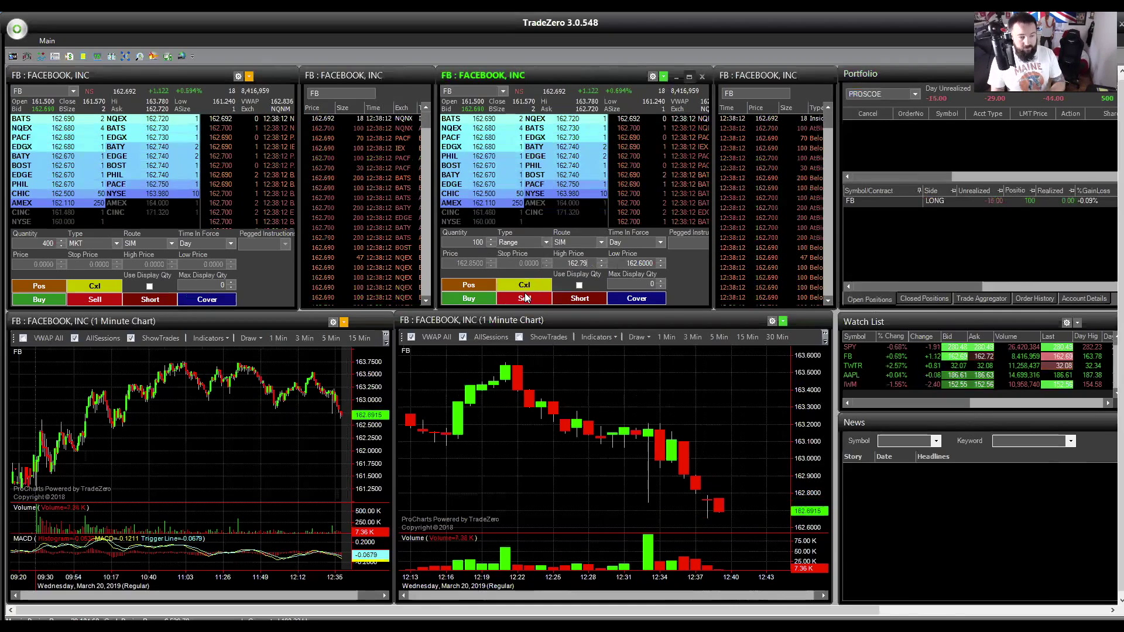
text(9)
Submit the revised 100-share FB Range sell with a 162.79 limit and 162.60 stop.
click(531, 301)
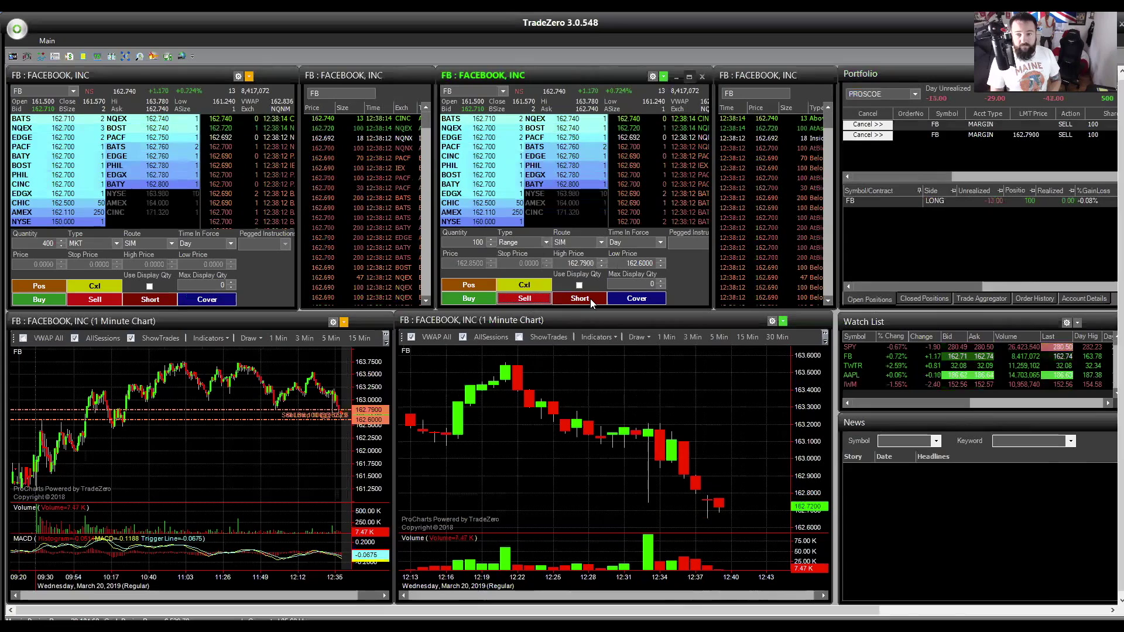